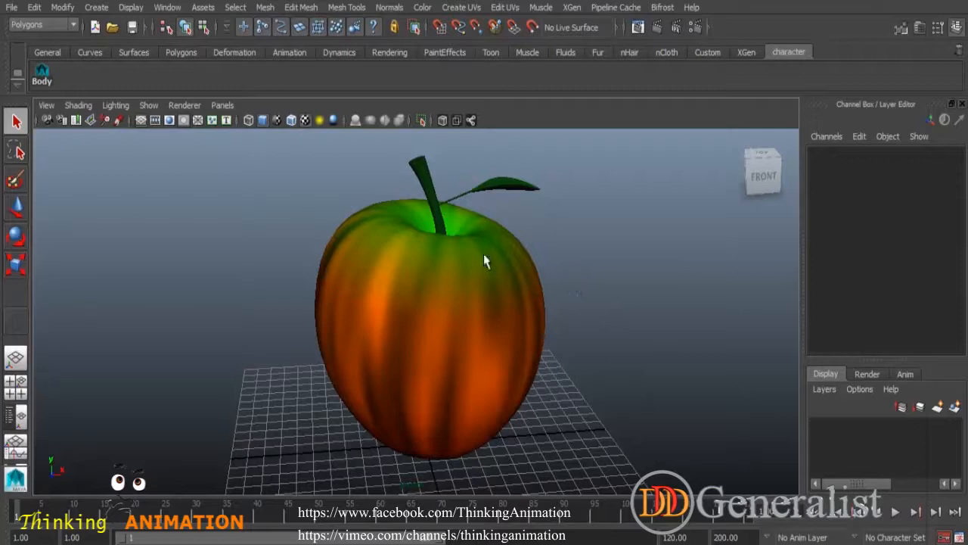
pyautogui.keyDown('alt'); pyautogui.moveTo(615, 364); pyautogui.dragTo(581, 323); pyautogui.keyUp('alt')
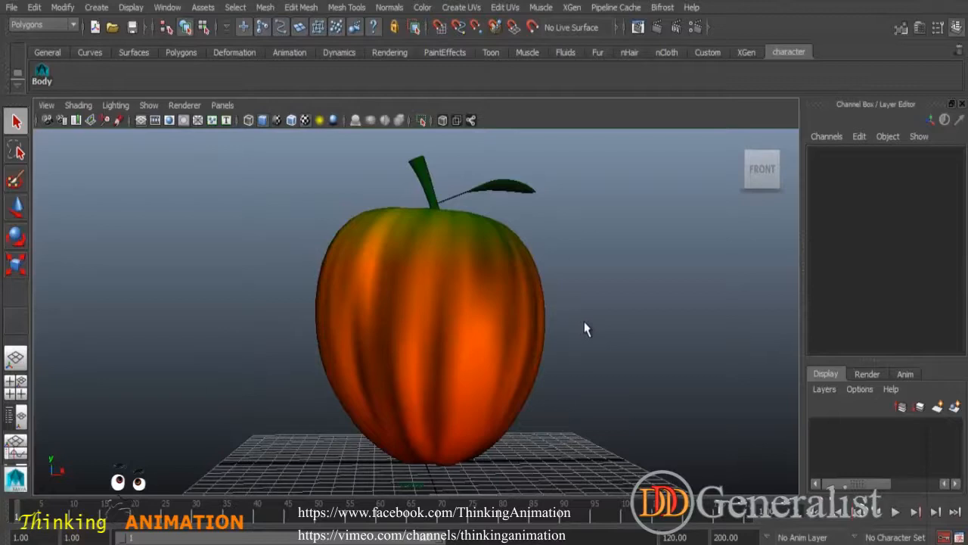
pyautogui.moveTo(571, 335)
pyautogui.keyDown('alt'); pyautogui.mouseDown()
pyautogui.moveTo(544, 363)
pyautogui.moveTo(588, 367)
pyautogui.moveTo(577, 348)
pyautogui.moveTo(547, 356)
pyautogui.moveTo(577, 347)
pyautogui.moveTo(552, 326)
pyautogui.moveTo(567, 332)
pyautogui.mouseUp(); pyautogui.keyUp('alt')
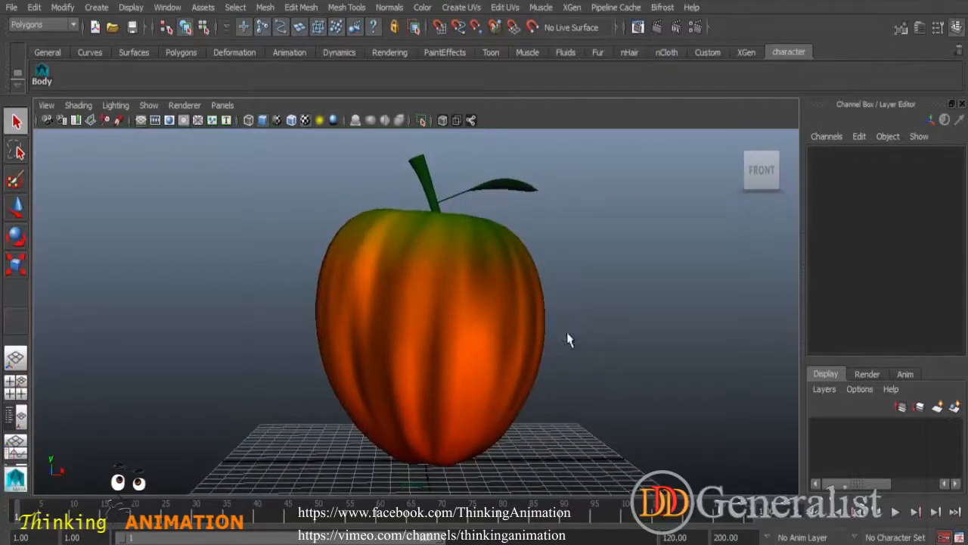
pyautogui.moveTo(566, 341)
pyautogui.keyDown('alt'); pyautogui.mouseDown()
pyautogui.moveTo(553, 357)
pyautogui.moveTo(568, 363)
pyautogui.moveTo(607, 363)
pyautogui.moveTo(614, 353)
pyautogui.moveTo(557, 336)
pyautogui.moveTo(573, 335)
pyautogui.moveTo(555, 322)
pyautogui.moveTo(551, 341)
pyautogui.moveTo(564, 354)
pyautogui.mouseUp(); pyautogui.keyUp('alt')
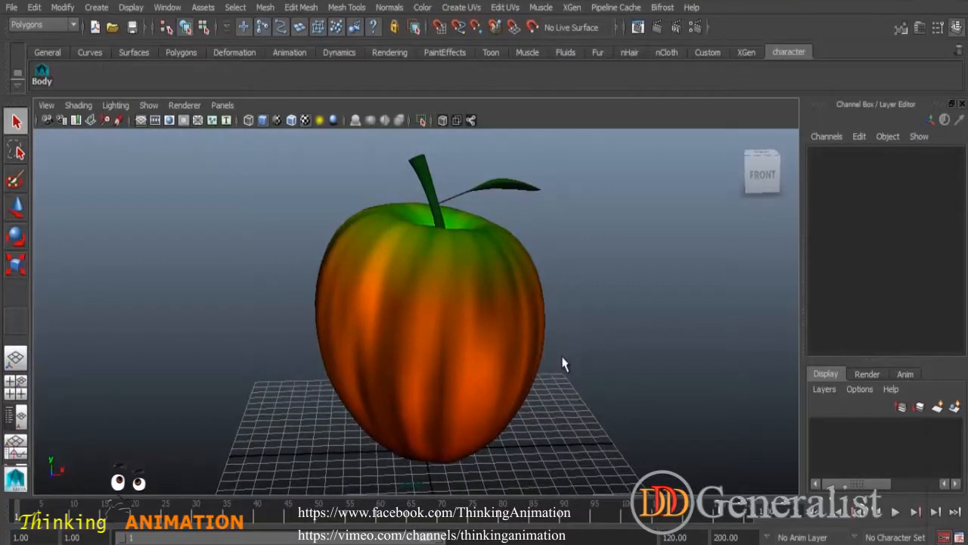
pyautogui.keyDown('alt'); pyautogui.moveTo(598, 368); pyautogui.dragTo(435, 332, button='right'); pyautogui.keyUp('alt')
pyautogui.keyDown('alt'); pyautogui.moveTo(539, 330); pyautogui.dragTo(585, 337); pyautogui.keyUp('alt')
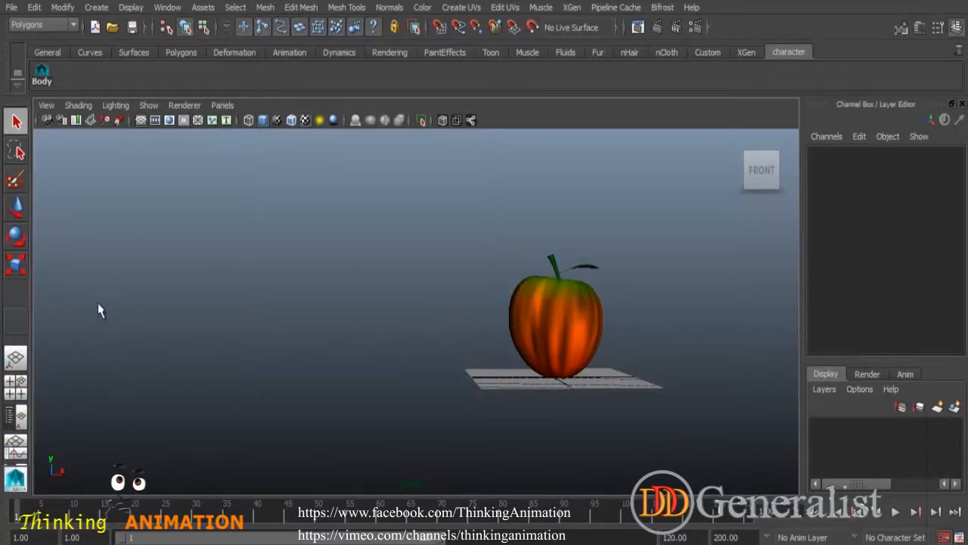
pyautogui.keyDown('alt'); pyautogui.moveTo(557, 384); pyautogui.dragTo(608, 358); pyautogui.keyUp('alt')
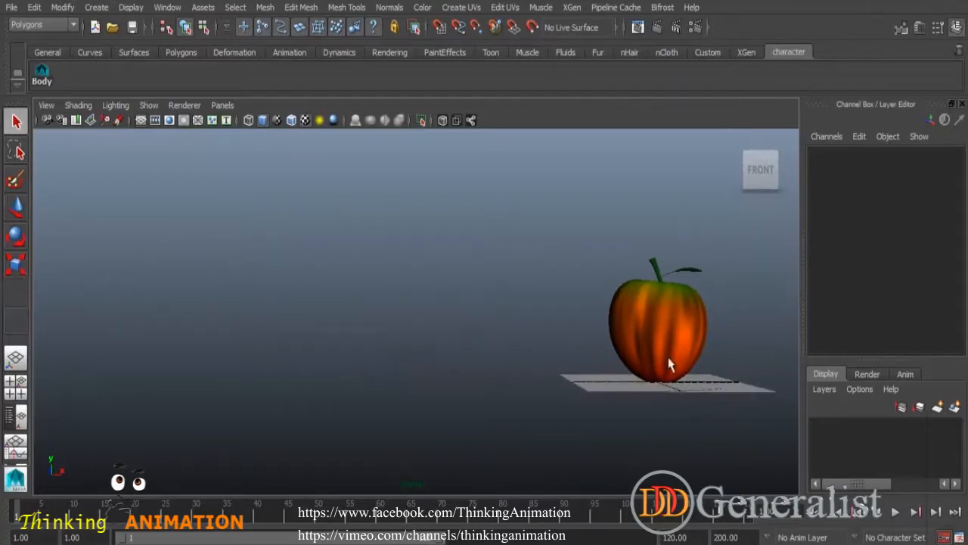
pyautogui.keyDown('alt'); pyautogui.moveTo(611, 407); pyautogui.dragTo(559, 399); pyautogui.keyUp('alt')
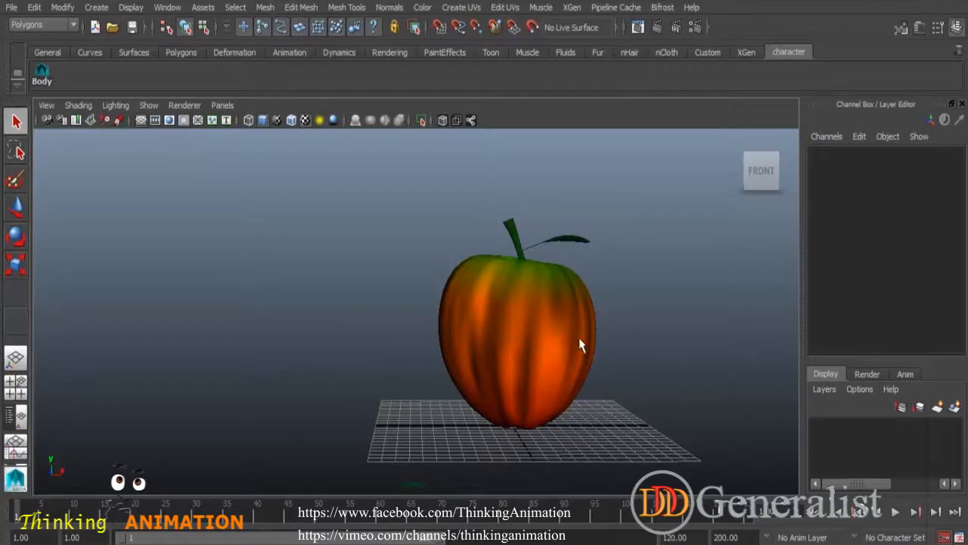
# Try moving the apple body up and away from its stem and leaf
pyautogui.click(550, 315)
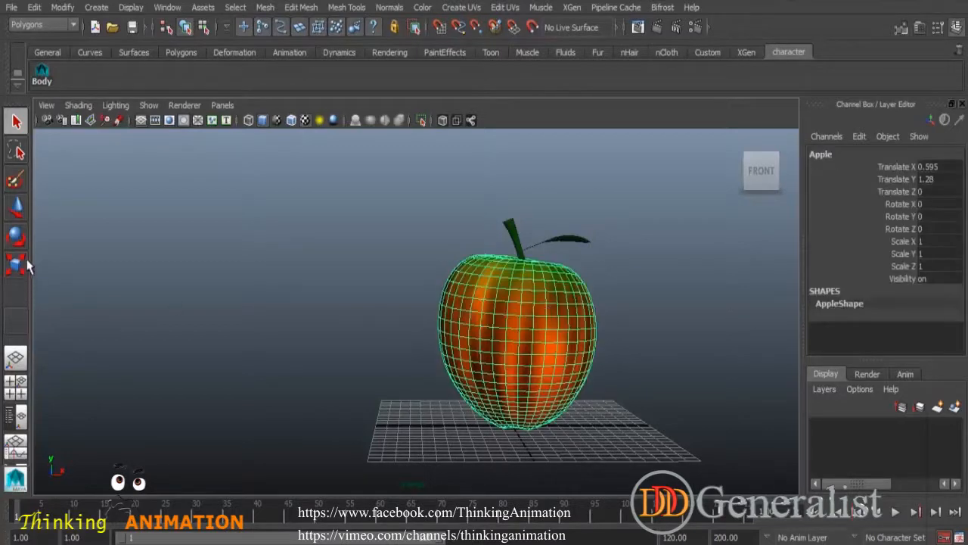
pyautogui.click(18, 209)
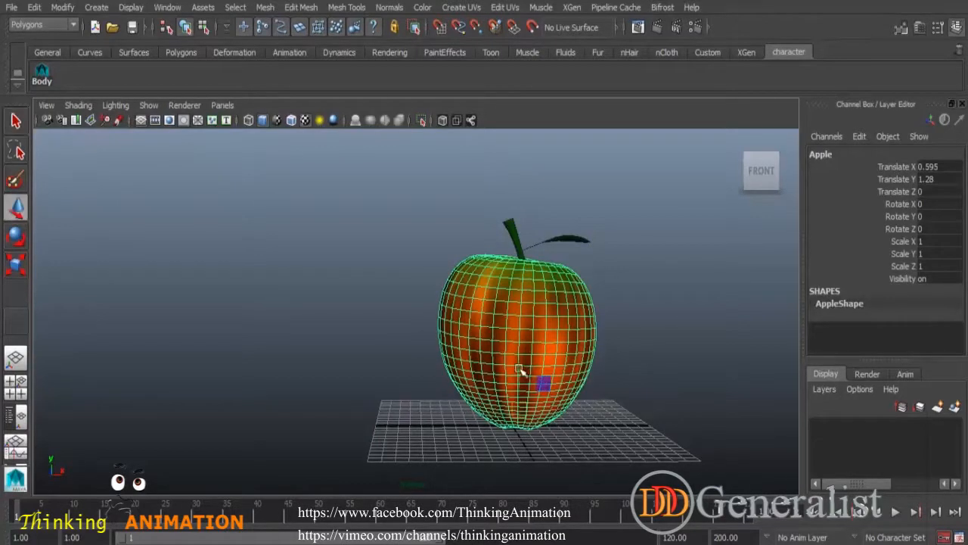
pyautogui.moveTo(519, 370); pyautogui.dragTo(519, 288)
pyautogui.moveTo(555, 335); pyautogui.dragTo(403, 331)
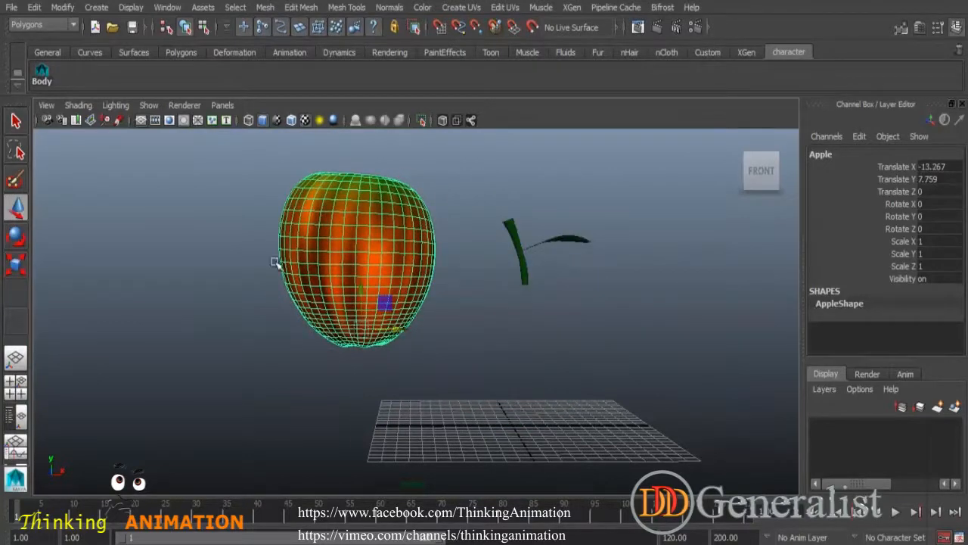
# Try rotating the moved apple body to about -6.85 degrees in Z and scaling it uniformly to about 0.755
pyautogui.click(16, 238)
pyautogui.moveTo(391, 315); pyautogui.dragTo(354, 325)
pyautogui.click(15, 263)
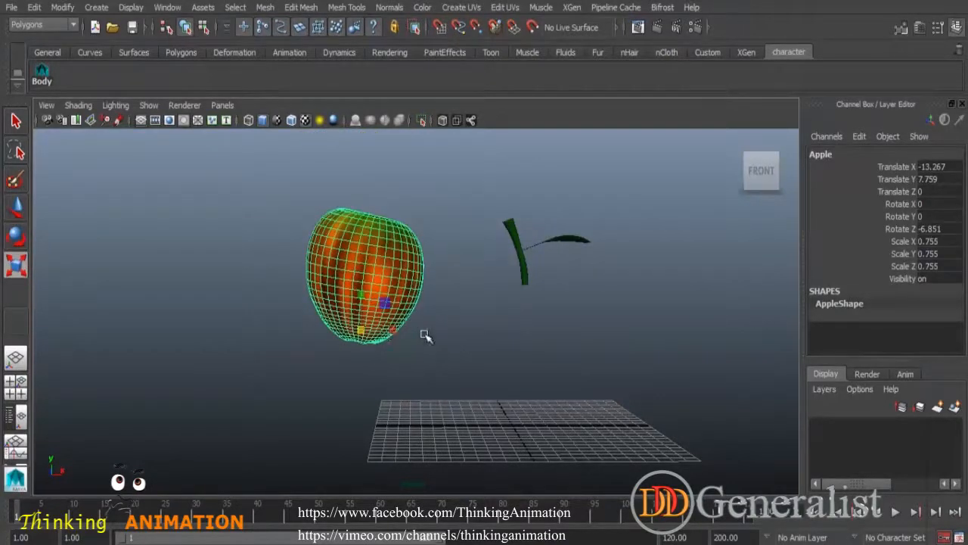
# Undo the move, rotation and scaling of the apple body, including its selection
pyautogui.hotkey('ctrl', 'z')
pyautogui.hotkey('ctrl', 'z')
pyautogui.hotkey('ctrl', 'z')
pyautogui.hotkey('ctrl', 'z')
pyautogui.hotkey('ctrl', 'z')
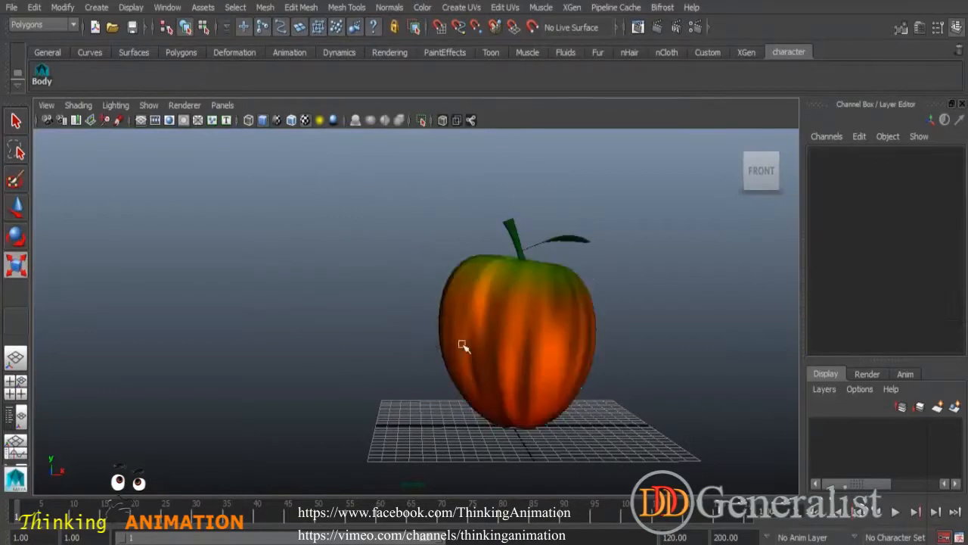
pyautogui.keyDown('alt'); pyautogui.moveTo(579, 364); pyautogui.dragTo(549, 367); pyautogui.keyUp('alt')
pyautogui.keyDown('alt'); pyautogui.moveTo(605, 370); pyautogui.dragTo(542, 358, button='middle'); pyautogui.keyUp('alt')
pyautogui.keyDown('alt'); pyautogui.moveTo(483, 345); pyautogui.dragTo(454, 325); pyautogui.keyUp('alt')
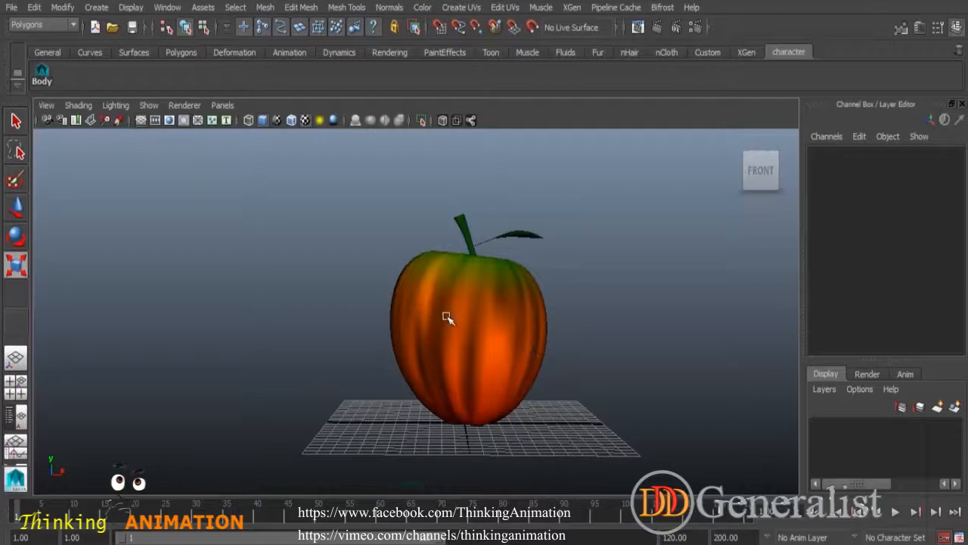
pyautogui.keyDown('alt'); pyautogui.moveTo(488, 315); pyautogui.dragTo(454, 329); pyautogui.keyUp('alt')
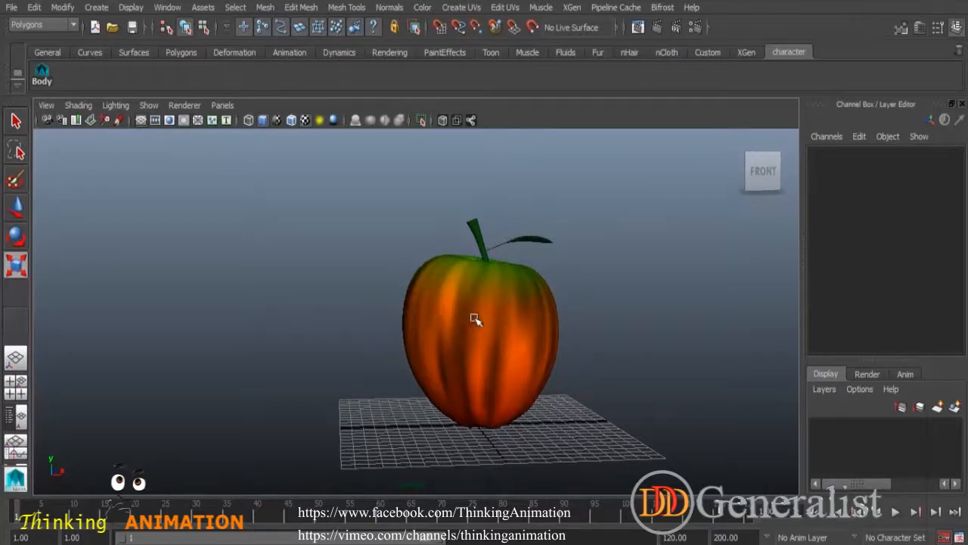
pyautogui.keyDown('alt'); pyautogui.moveTo(504, 340); pyautogui.dragTo(474, 327); pyautogui.keyUp('alt')
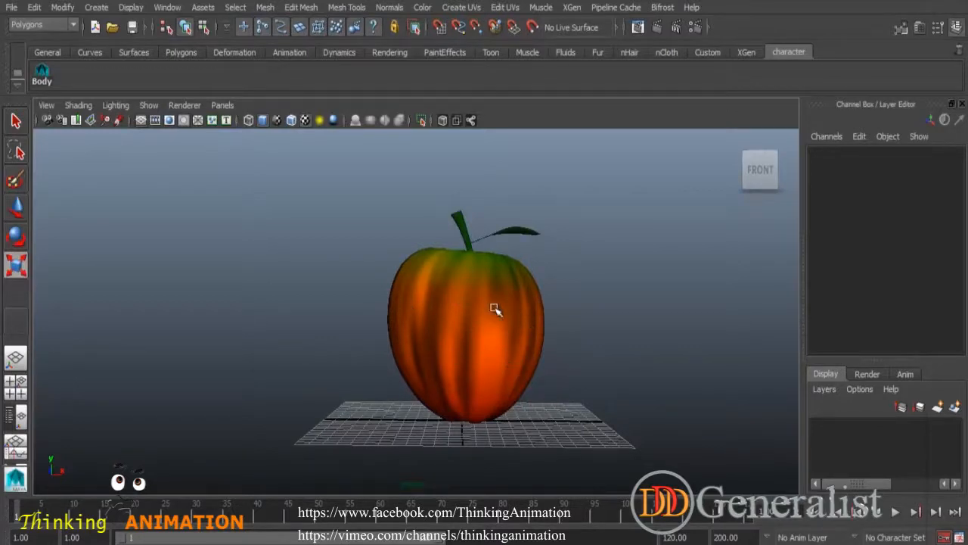
# Delete the construction history of the apple body, stem and leaf together, and clear the selection
pyautogui.keyDown('alt'); pyautogui.moveTo(533, 298); pyautogui.dragTo(507, 313, button='middle'); pyautogui.keyUp('alt')
pyautogui.keyDown('alt'); pyautogui.moveTo(494, 308); pyautogui.dragTo(506, 327, button='right'); pyautogui.keyUp('alt')
pyautogui.keyDown('alt'); pyautogui.moveTo(505, 330); pyautogui.dragTo(504, 347); pyautogui.keyUp('alt')
pyautogui.moveTo(322, 190); pyautogui.dragTo(613, 442)
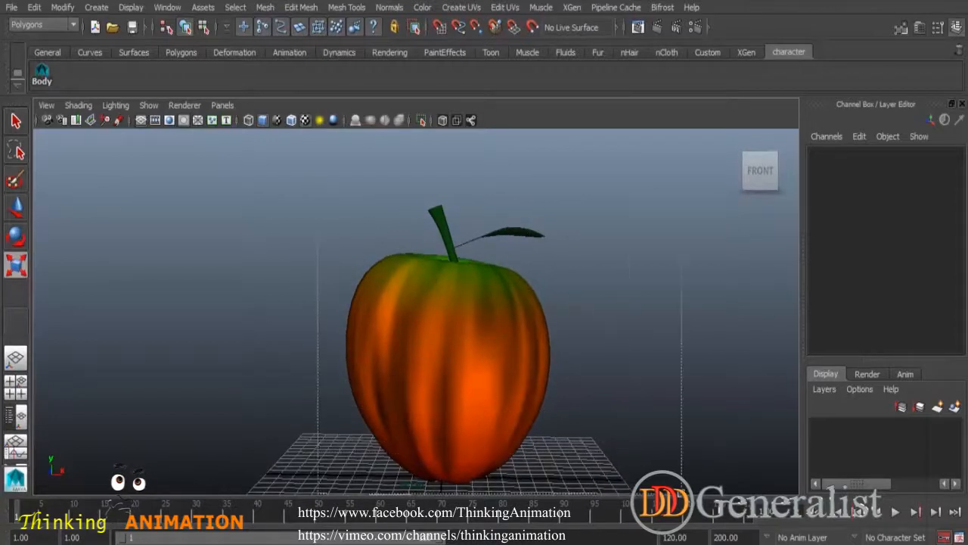
pyautogui.click(34, 8)
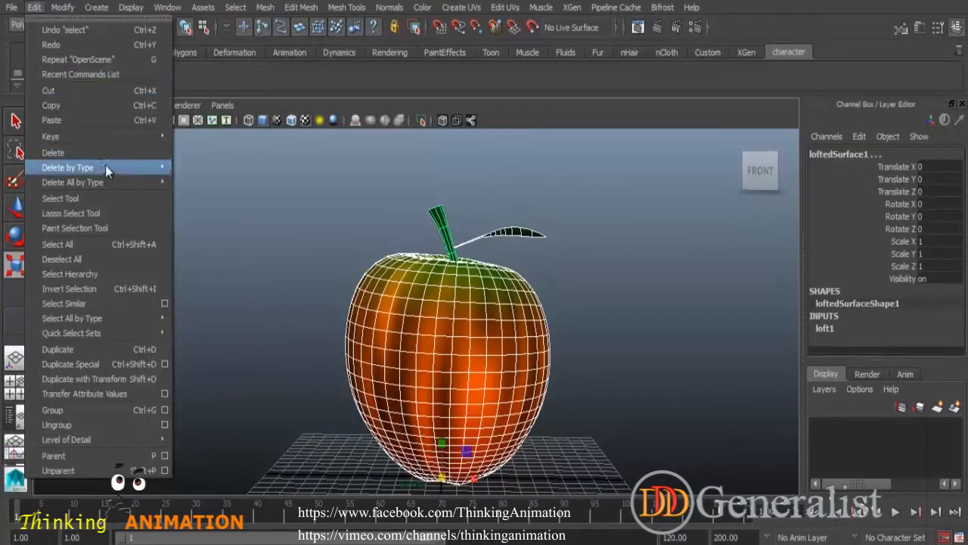
pyautogui.moveTo(106, 166)
pyautogui.click(218, 176)
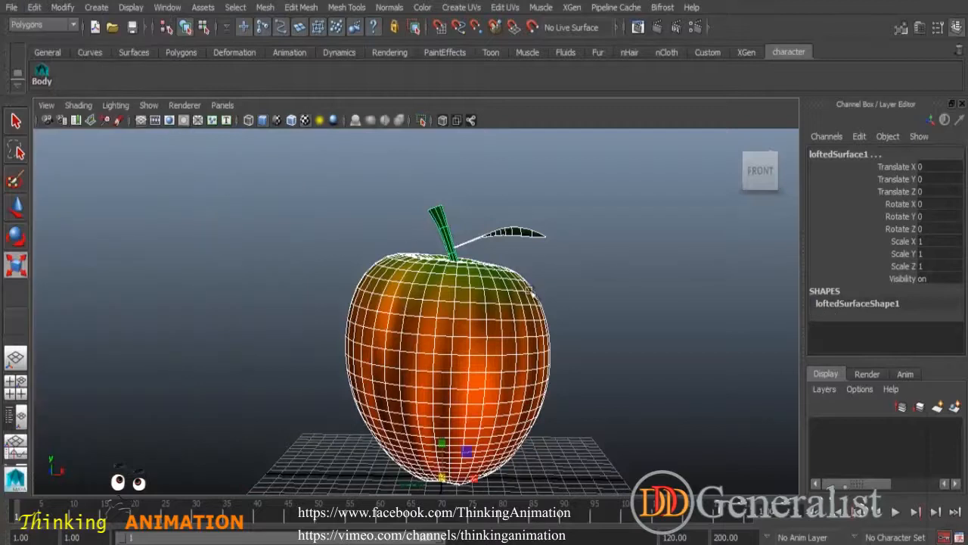
pyautogui.click(571, 296)
# Inspect the apple body's polygon edges in edge component mode, then return it to object mode
pyautogui.keyDown('alt'); pyautogui.moveTo(571, 296); pyautogui.dragTo(539, 356); pyautogui.keyUp('alt')
pyautogui.keyDown('alt'); pyautogui.moveTo(604, 378); pyautogui.dragTo(478, 348); pyautogui.keyUp('alt')
pyautogui.keyDown('alt'); pyautogui.moveTo(478, 296); pyautogui.dragTo(543, 318, button='right'); pyautogui.keyUp('alt')
pyautogui.keyDown('alt'); pyautogui.moveTo(543, 317); pyautogui.dragTo(484, 299, button='middle'); pyautogui.keyUp('alt')
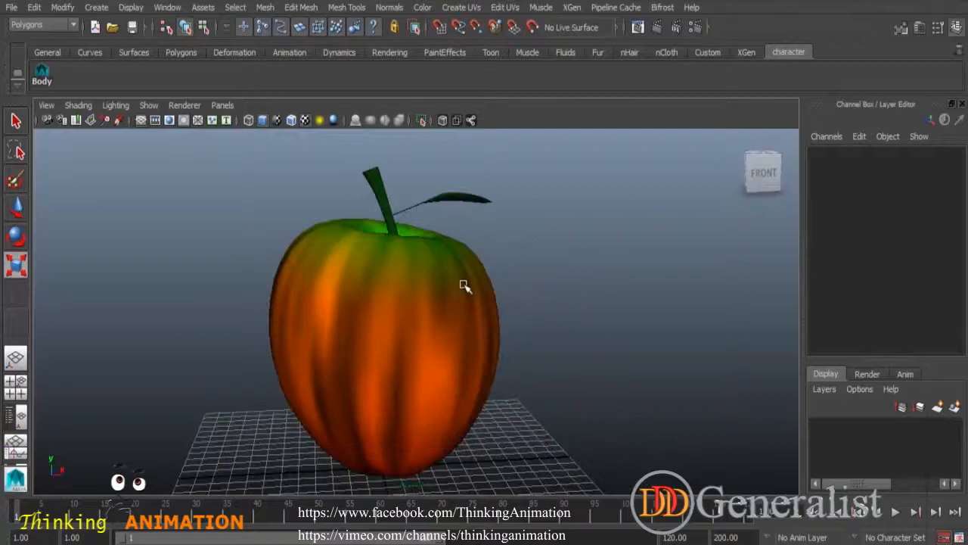
pyautogui.click(463, 286)
pyautogui.keyDown('alt'); pyautogui.moveTo(441, 316); pyautogui.dragTo(441, 309); pyautogui.keyUp('alt')
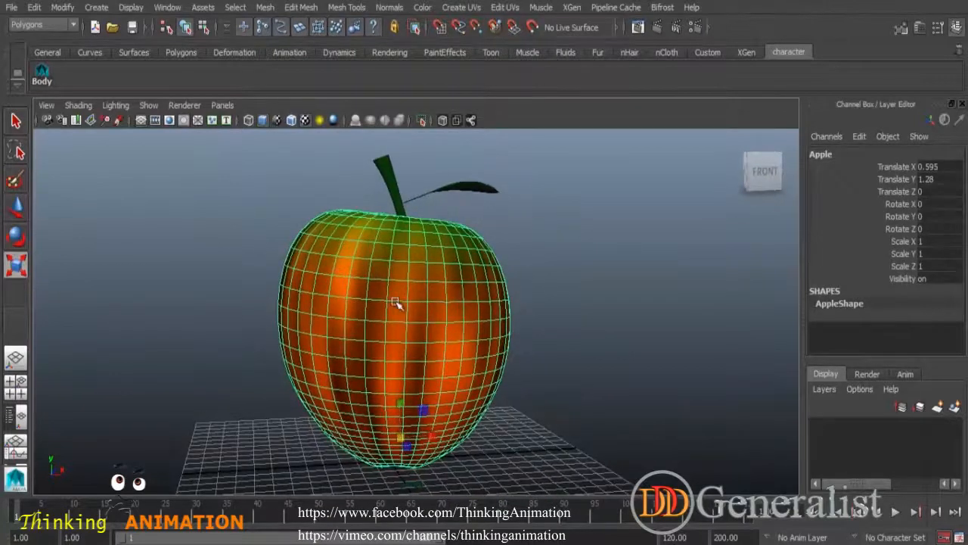
pyautogui.rightClick(426, 280)
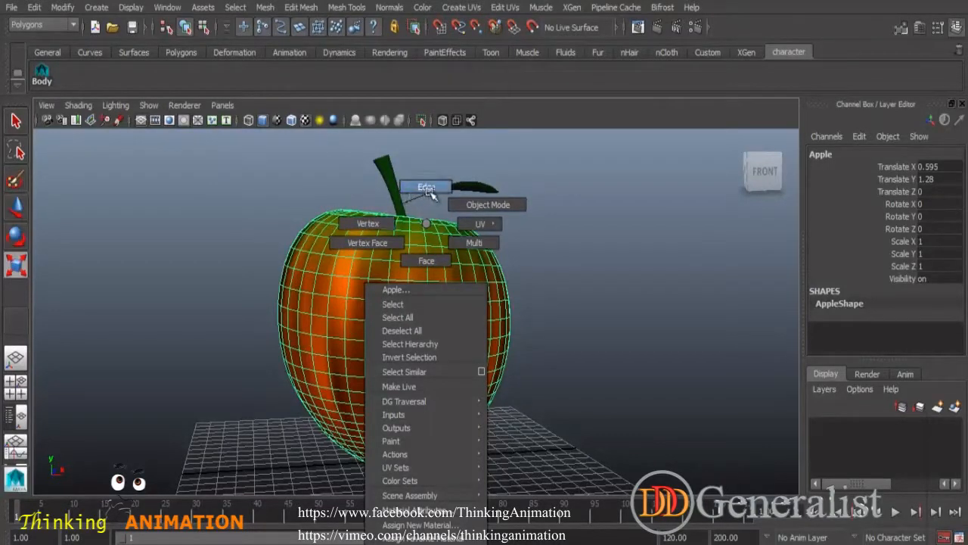
pyautogui.moveTo(429, 193); pyautogui.dragTo(427, 189, button='right')
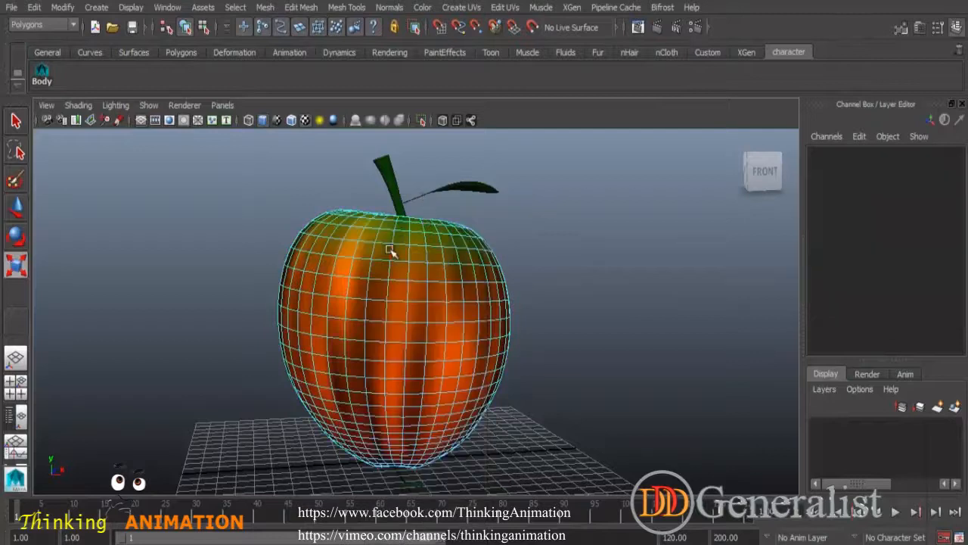
pyautogui.moveTo(439, 224); pyautogui.dragTo(502, 208, button='right')
pyautogui.click(454, 262)
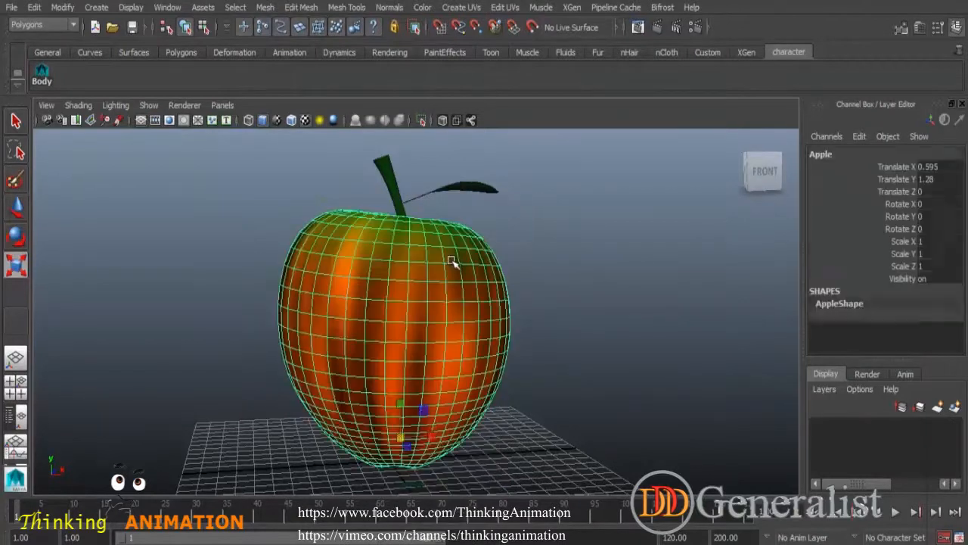
# Inspect the leaf's NURBS component types and the stem's surface wireframe up close, then clear the selection
pyautogui.keyDown('alt'); pyautogui.moveTo(437, 349); pyautogui.dragTo(418, 366); pyautogui.keyUp('alt')
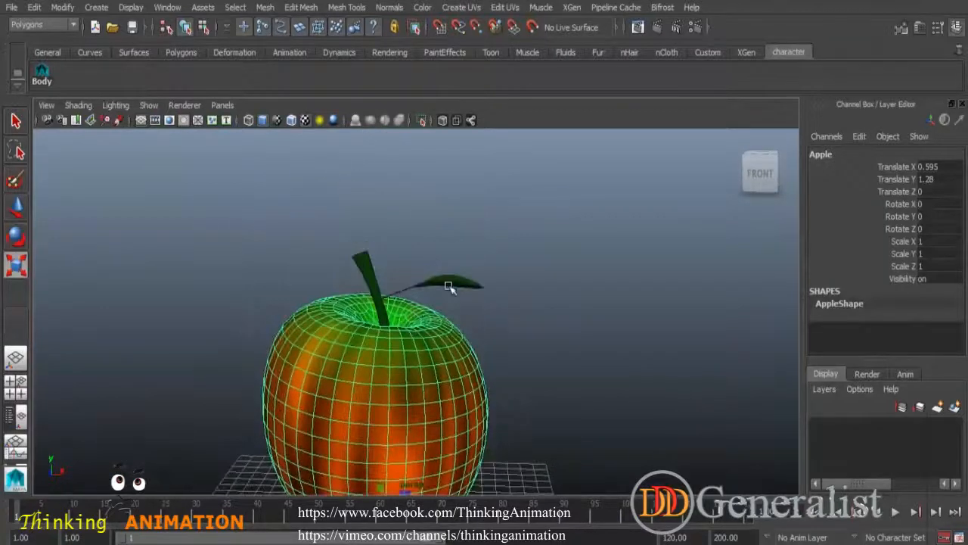
pyautogui.keyDown('alt'); pyautogui.moveTo(420, 309); pyautogui.dragTo(425, 323); pyautogui.keyUp('alt')
pyautogui.keyDown('alt'); pyautogui.moveTo(425, 324); pyautogui.dragTo(488, 361, button='right'); pyautogui.keyUp('alt')
pyautogui.click(477, 318)
pyautogui.rightClick(479, 314)
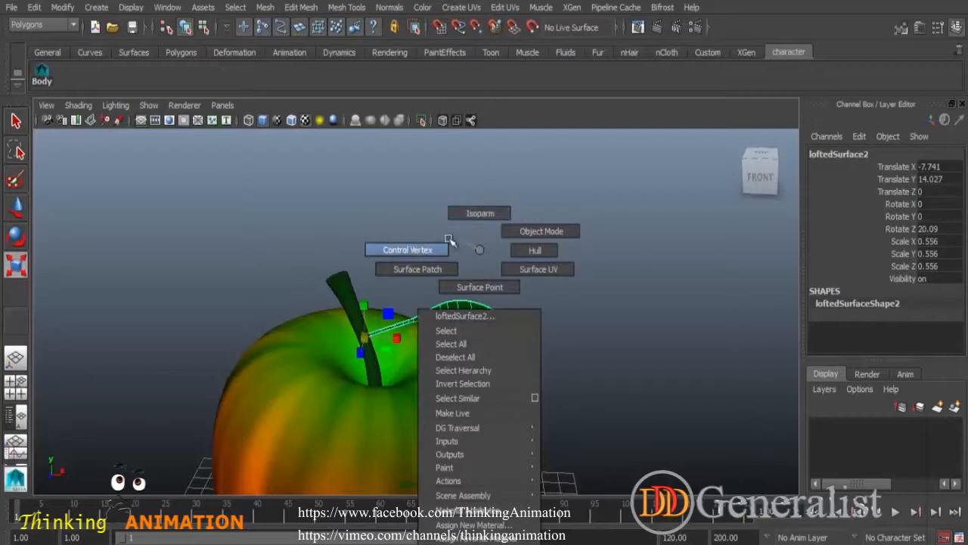
pyautogui.click(386, 250)
pyautogui.click(351, 283)
pyautogui.keyDown('alt'); pyautogui.moveTo(373, 293); pyautogui.dragTo(467, 377, button='right'); pyautogui.keyUp('alt')
pyautogui.keyDown('alt'); pyautogui.moveTo(362, 304); pyautogui.dragTo(364, 313); pyautogui.keyUp('alt')
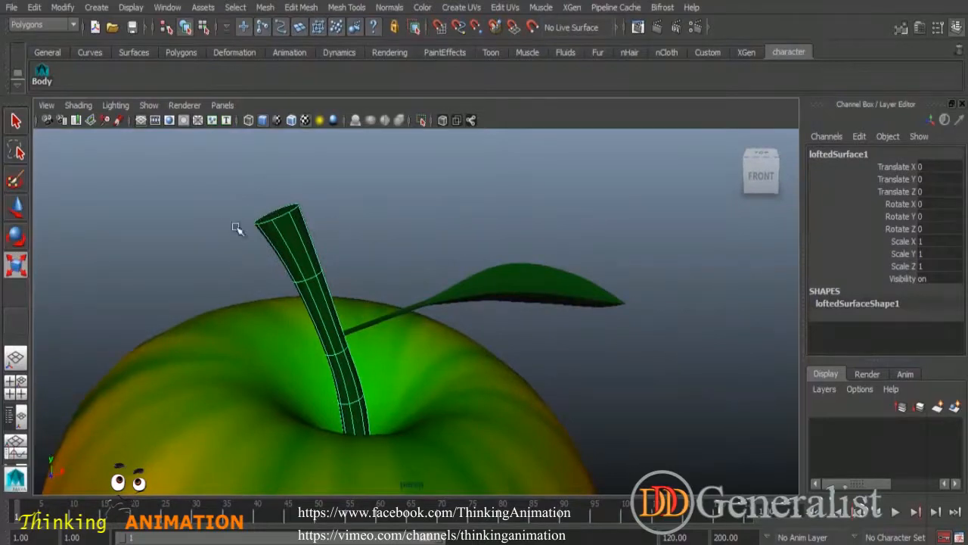
pyautogui.click(348, 239)
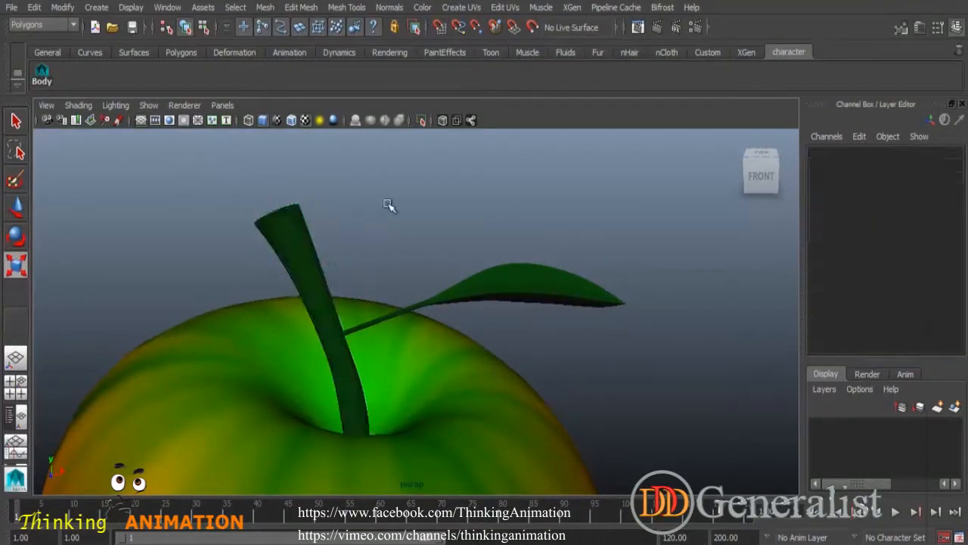
# Convert the whole stem-and-leaf group from NURBS to polygons, using reset conversion options with the type set to Quads
pyautogui.click(522, 279)
pyautogui.press('Up')
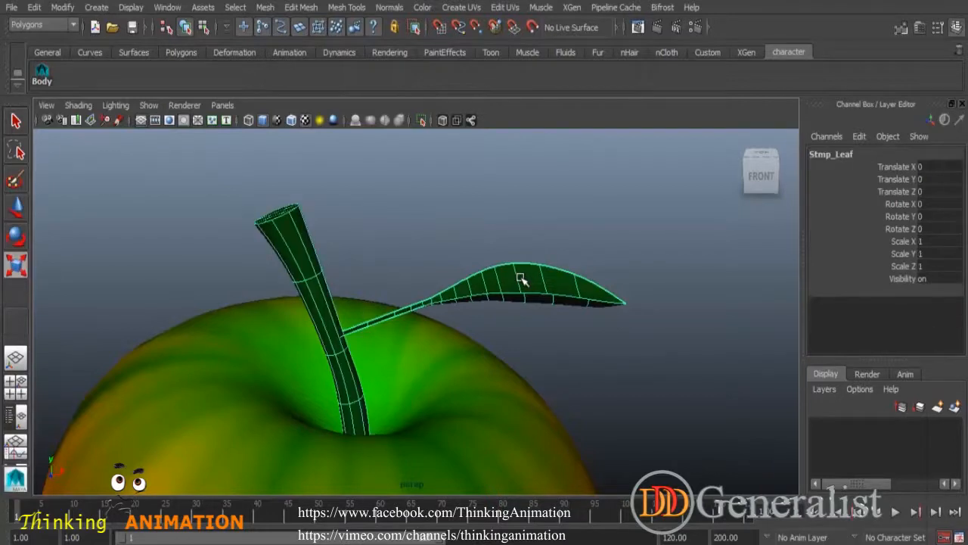
pyautogui.keyDown('alt'); pyautogui.moveTo(504, 364); pyautogui.dragTo(465, 323); pyautogui.keyUp('alt')
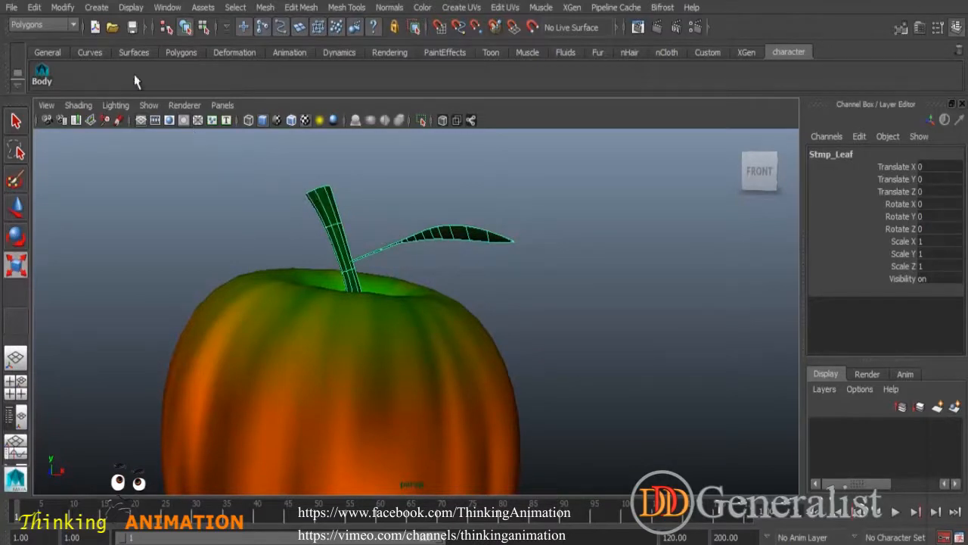
pyautogui.click(63, 8)
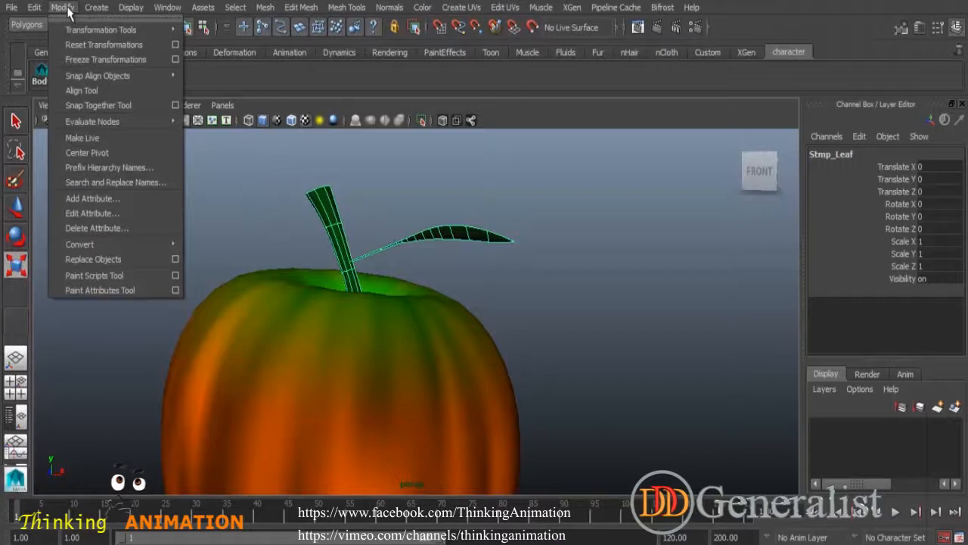
pyautogui.moveTo(84, 245)
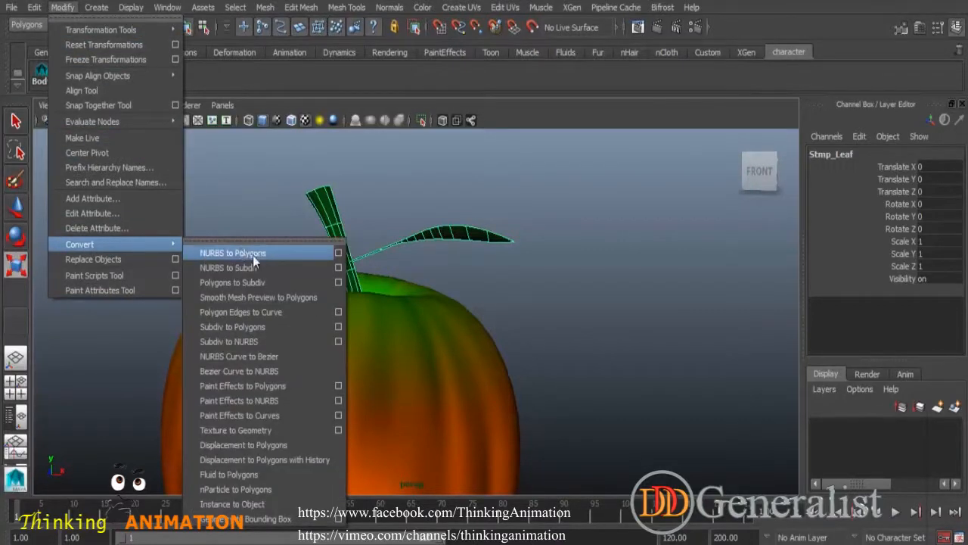
pyautogui.click(338, 255)
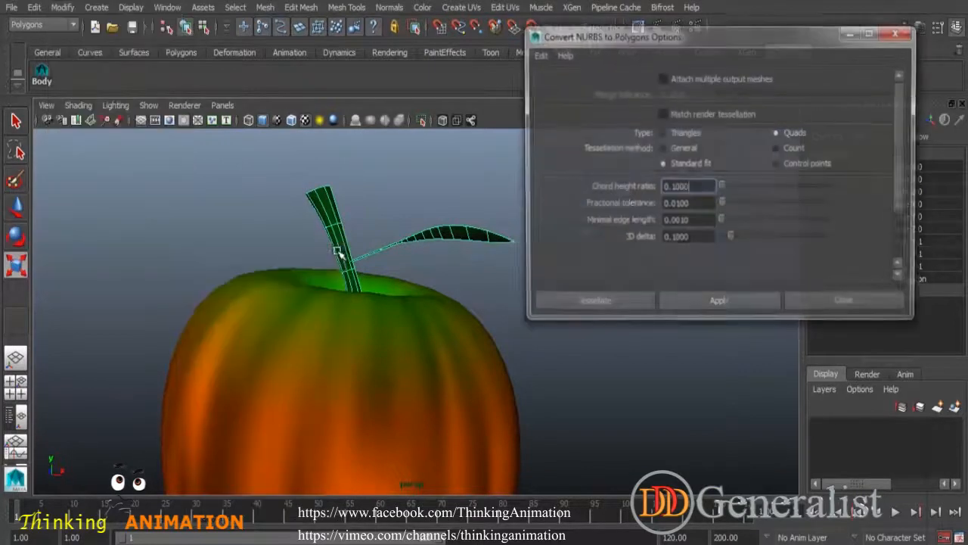
pyautogui.click(539, 59)
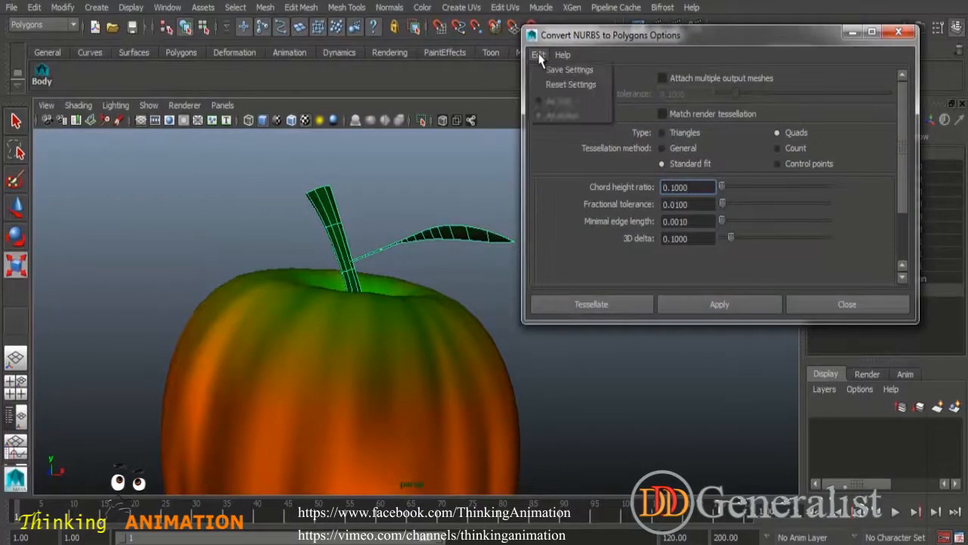
pyautogui.click(555, 83)
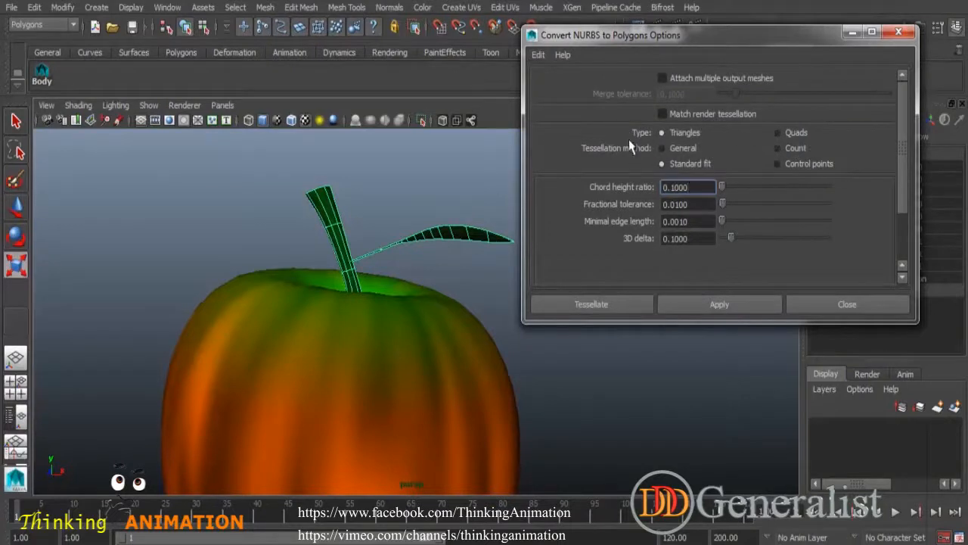
pyautogui.click(794, 133)
pyautogui.click(569, 304)
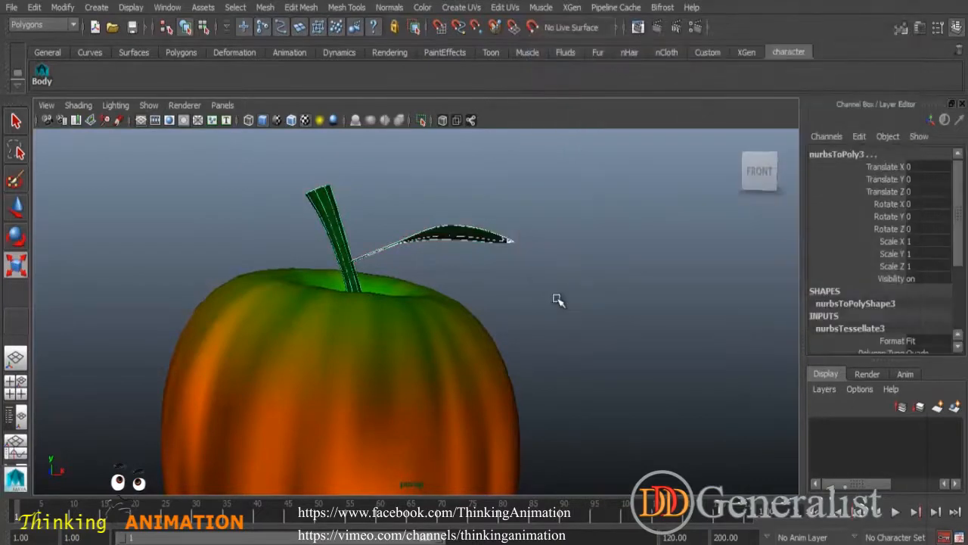
# Move the converted polygon stem and leaf about 7.9 units along X, clear of the original NURBS pieces
pyautogui.click(15, 206)
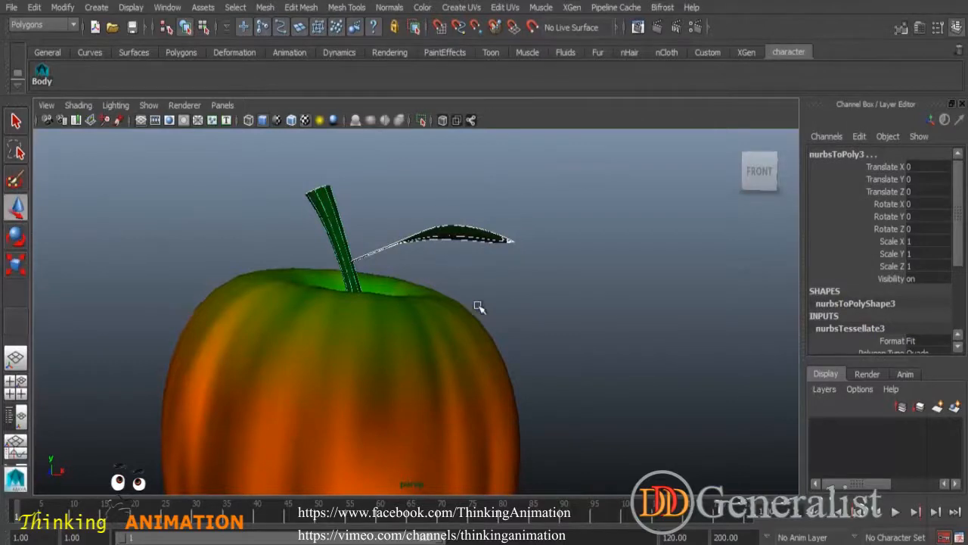
pyautogui.scroll(-5, 478, 306)
pyautogui.moveTo(421, 474); pyautogui.dragTo(512, 475)
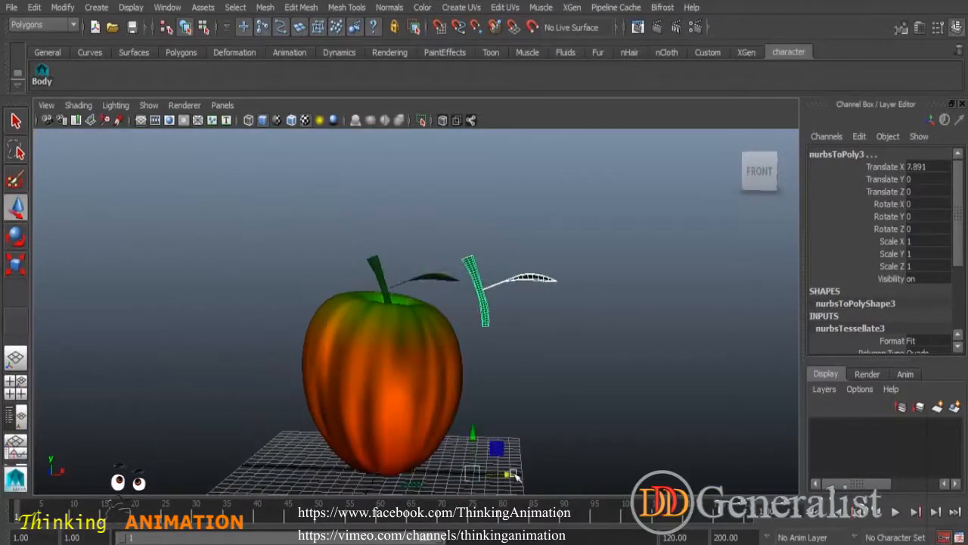
pyautogui.scroll(5, 441, 324)
pyautogui.keyDown('alt'); pyautogui.moveTo(451, 348); pyautogui.dragTo(394, 308); pyautogui.keyUp('alt')
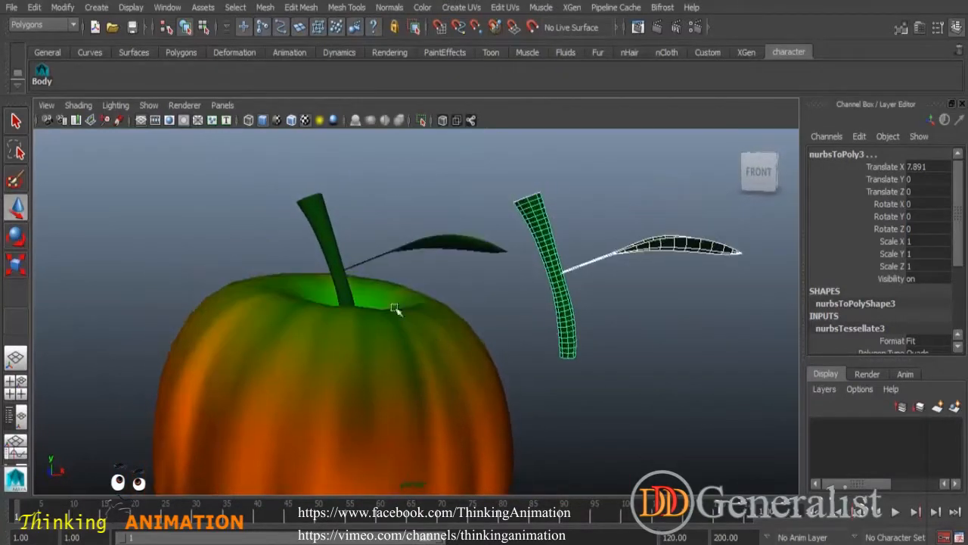
# Select the whole original NURBS stem-and-leaf group on the apple and hide it
pyautogui.moveTo(308, 204); pyautogui.dragTo(368, 234)
pyautogui.press('Up')
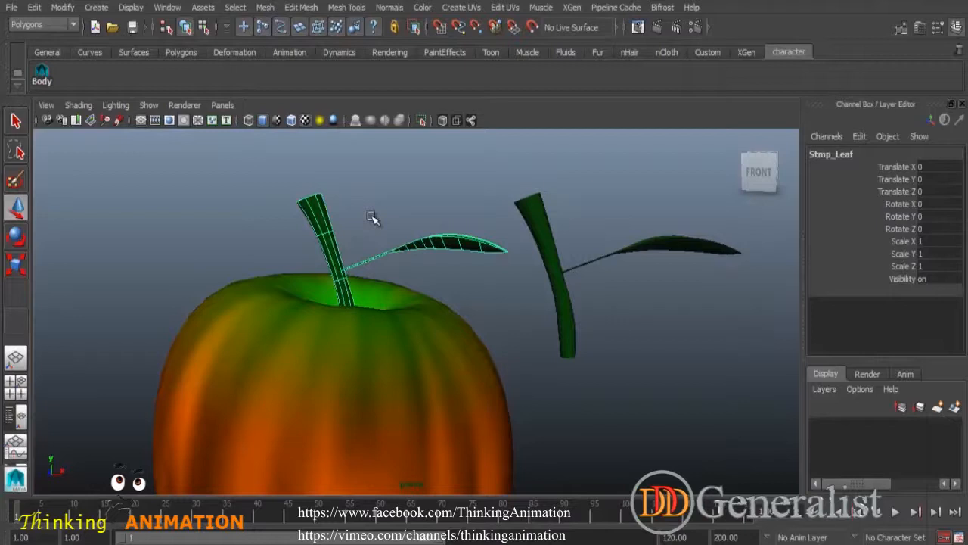
pyautogui.hotkey('ctrl', 'h')
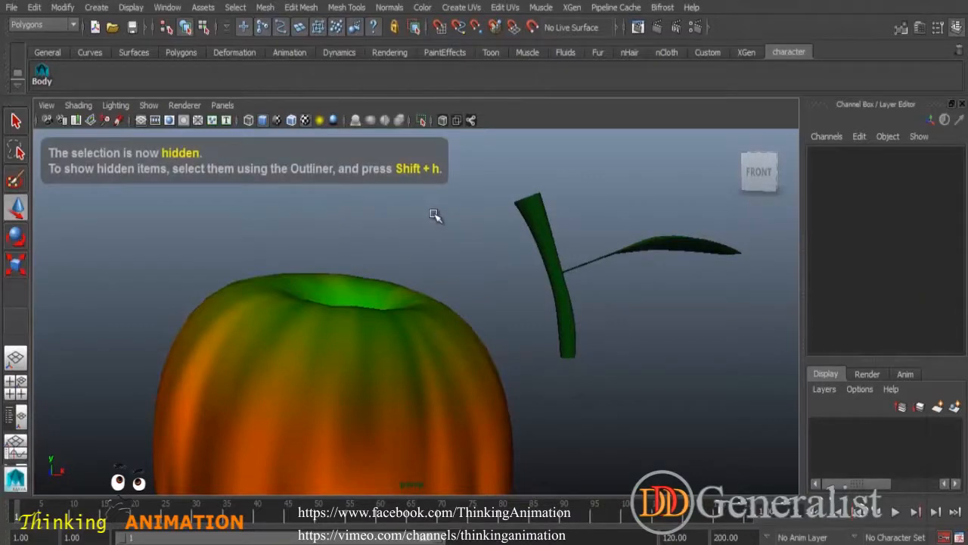
# Select all the converted polygon stem and leaf pieces together and set their Translate X to 0
pyautogui.click(533, 215)
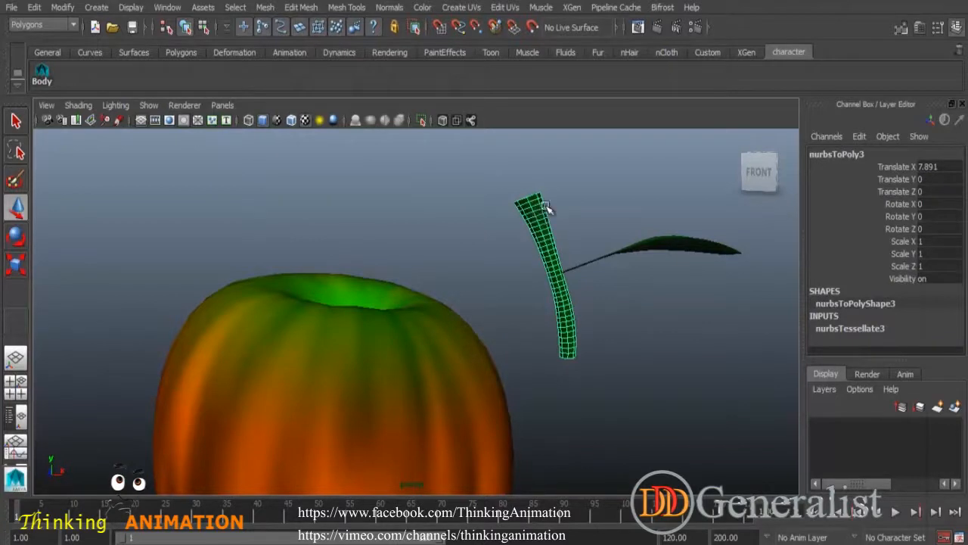
pyautogui.moveTo(536, 189); pyautogui.dragTo(689, 291)
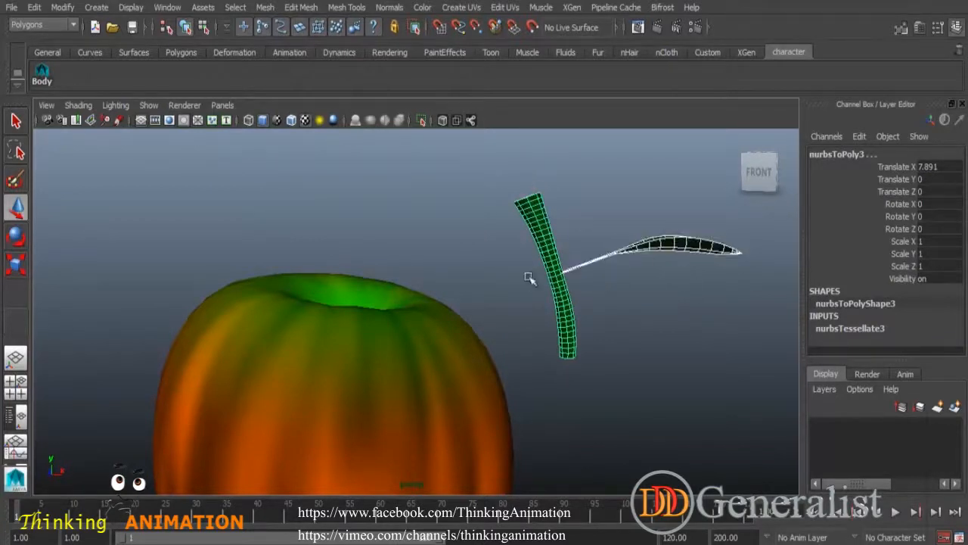
pyautogui.doubleClick(938, 168)
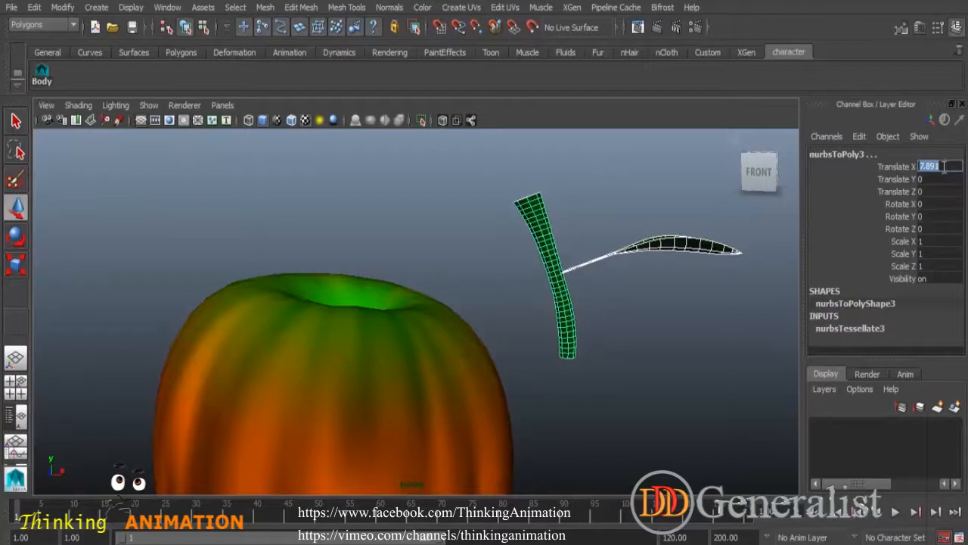
pyautogui.write('0')
pyautogui.press('Return')
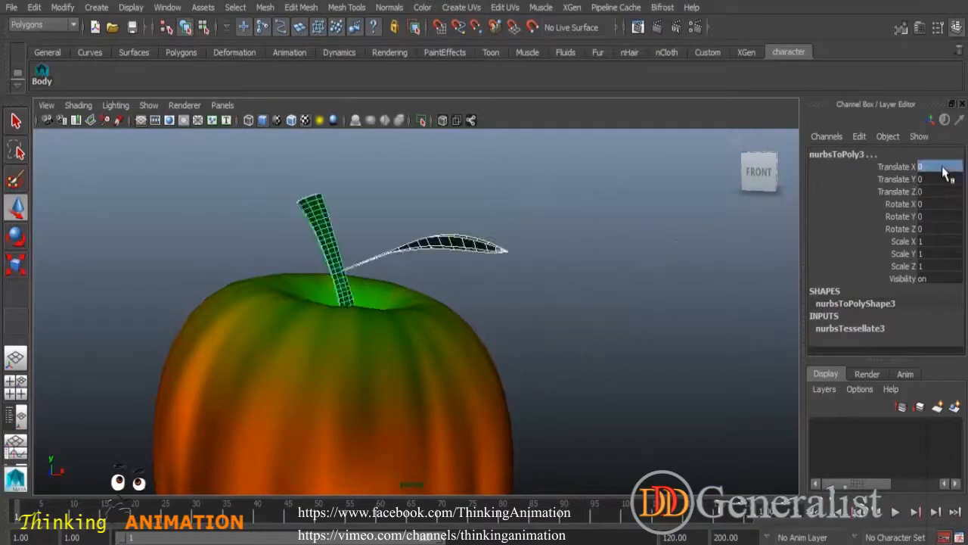
# Examine the polygon stem and leaf up close, checking which separate pieces make up the stem and its cap
pyautogui.keyDown('alt'); pyautogui.moveTo(528, 333); pyautogui.dragTo(556, 362); pyautogui.keyUp('alt')
pyautogui.keyDown('alt'); pyautogui.moveTo(618, 379); pyautogui.dragTo(484, 341, button='right'); pyautogui.keyUp('alt')
pyautogui.keyDown('alt'); pyautogui.moveTo(465, 333); pyautogui.dragTo(456, 311); pyautogui.keyUp('alt')
pyautogui.click(506, 294)
pyautogui.keyDown('alt'); pyautogui.moveTo(394, 274); pyautogui.dragTo(389, 299); pyautogui.keyUp('alt')
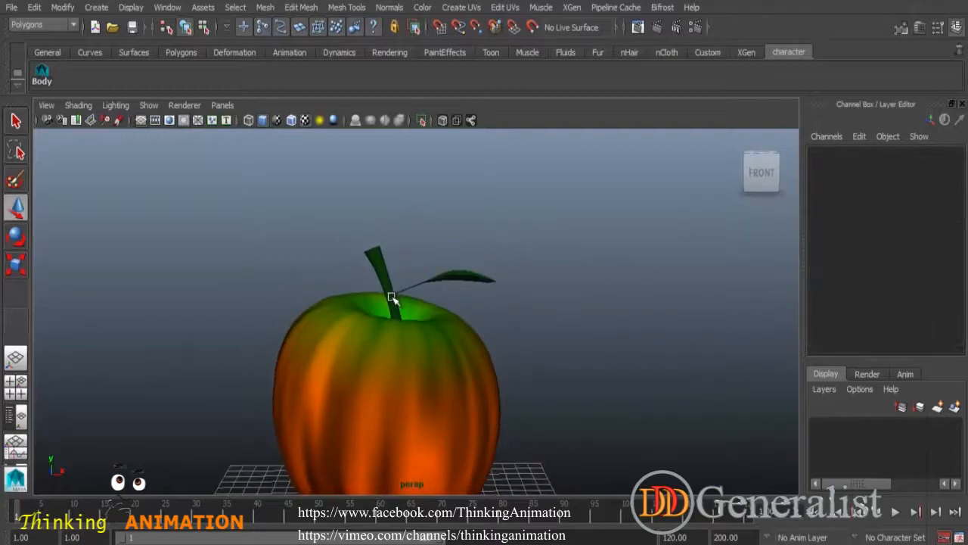
pyautogui.keyDown('alt'); pyautogui.moveTo(395, 285); pyautogui.dragTo(512, 343, button='right'); pyautogui.keyUp('alt')
pyautogui.keyDown('alt'); pyautogui.moveTo(438, 295); pyautogui.dragTo(447, 315); pyautogui.keyUp('alt')
pyautogui.click(356, 271)
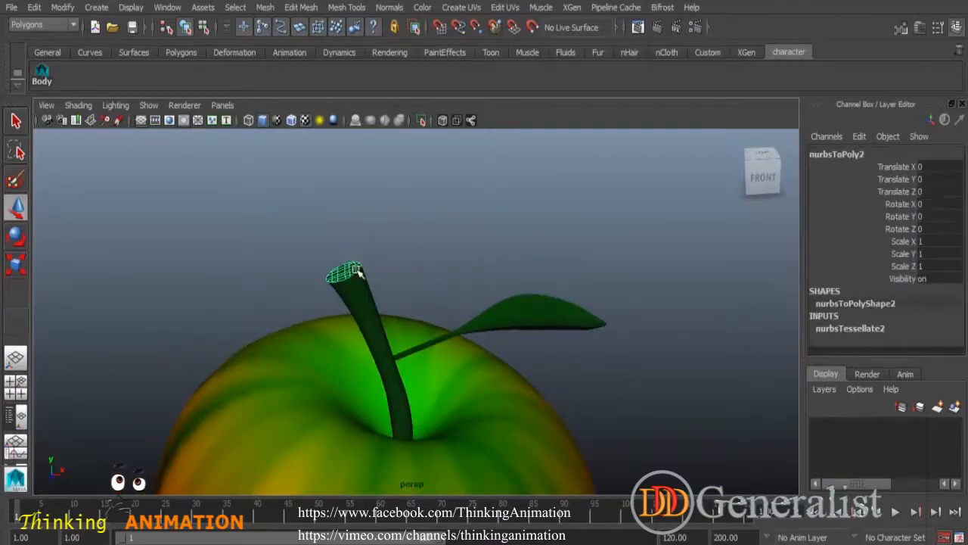
pyautogui.click(553, 315)
pyautogui.click(351, 269)
pyautogui.click(362, 299)
pyautogui.click(447, 296)
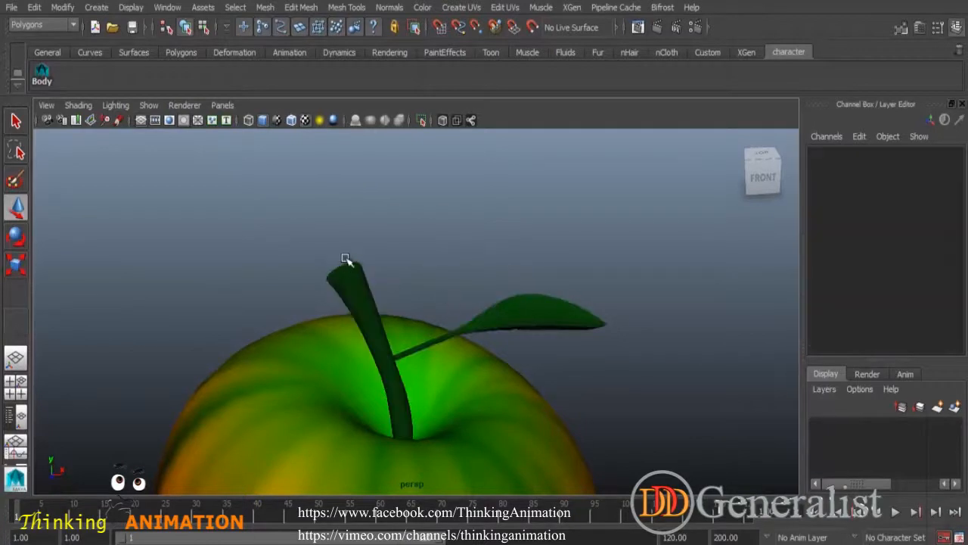
pyautogui.click(341, 265)
pyautogui.keyDown('alt'); pyautogui.moveTo(393, 333); pyautogui.dragTo(384, 311); pyautogui.keyUp('alt')
# Select the apple body together with all stem and leaf pieces and combine them into a single polygon mesh
pyautogui.moveTo(326, 224); pyautogui.dragTo(437, 310)
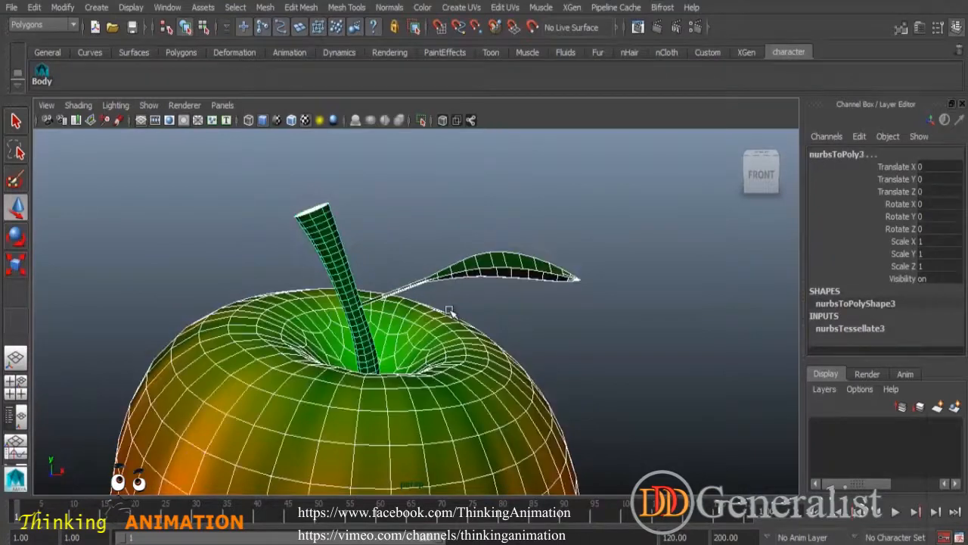
pyautogui.click(268, 186)
pyautogui.moveTo(269, 183); pyautogui.dragTo(514, 327)
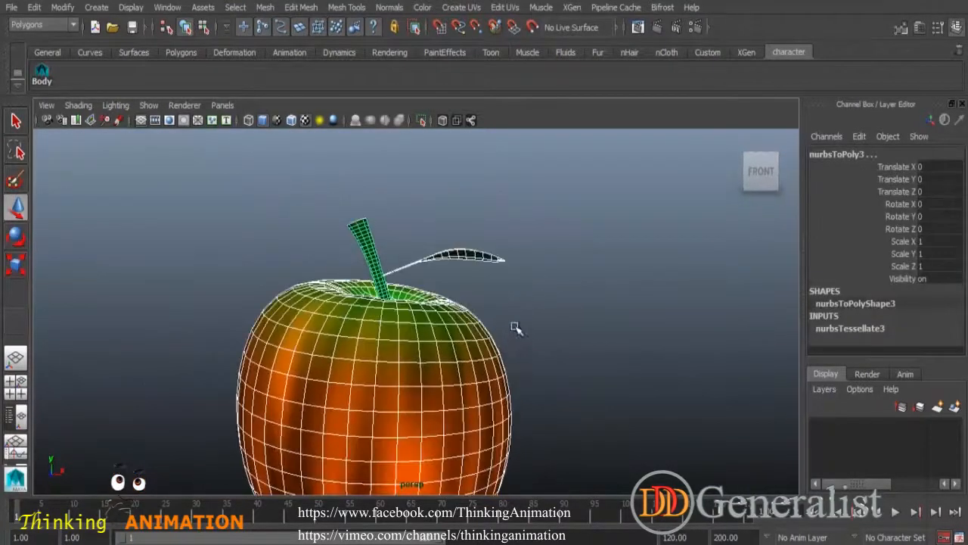
pyautogui.click(264, 7)
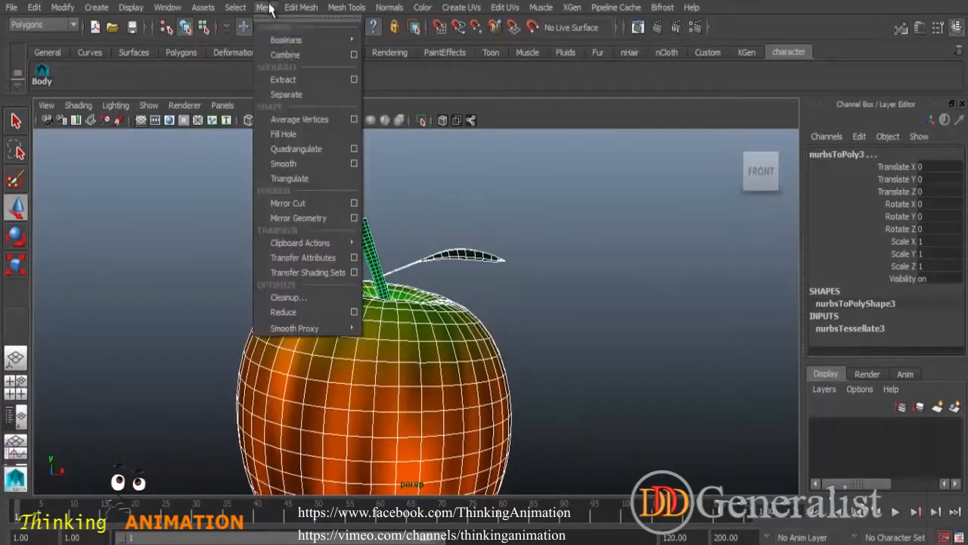
pyautogui.click(292, 54)
pyautogui.click(511, 301)
pyautogui.click(454, 341)
# Save the scene under the name 01 - Apple_03.mb in the project's scenes folder, replacing the existing file
pyautogui.keyDown('alt'); pyautogui.moveTo(512, 335); pyautogui.dragTo(460, 337); pyautogui.keyUp('alt')
pyautogui.keyDown('alt'); pyautogui.moveTo(575, 347); pyautogui.dragTo(450, 312, button='right'); pyautogui.keyUp('alt')
pyautogui.keyDown('alt'); pyautogui.moveTo(447, 308); pyautogui.dragTo(463, 333); pyautogui.keyUp('alt')
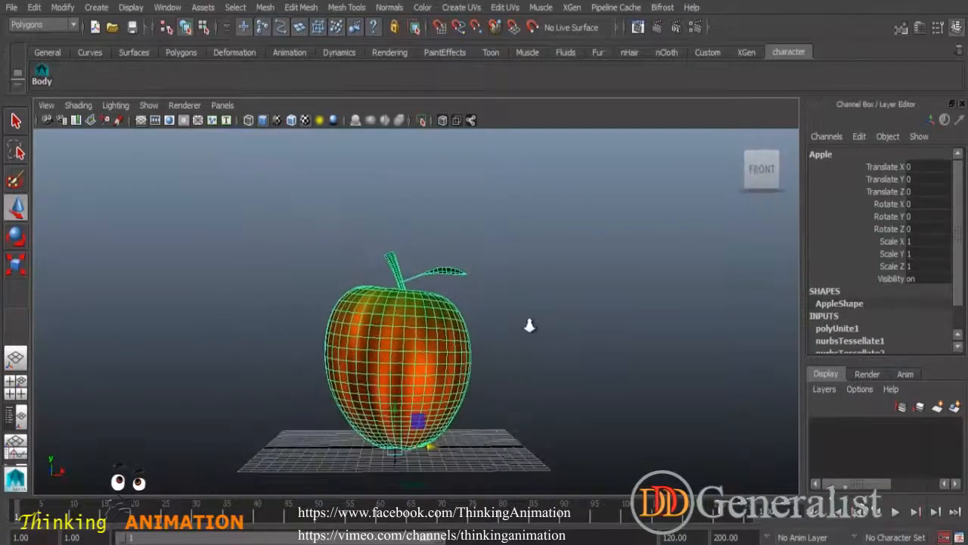
pyautogui.keyDown('alt'); pyautogui.moveTo(529, 325); pyautogui.dragTo(501, 318, button='right'); pyautogui.keyUp('alt')
pyautogui.click(12, 8)
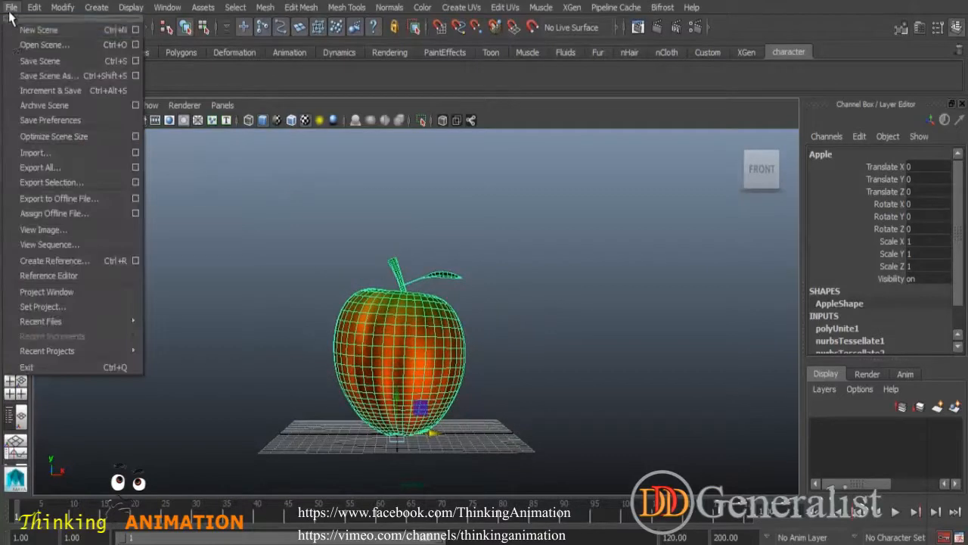
pyautogui.click(56, 76)
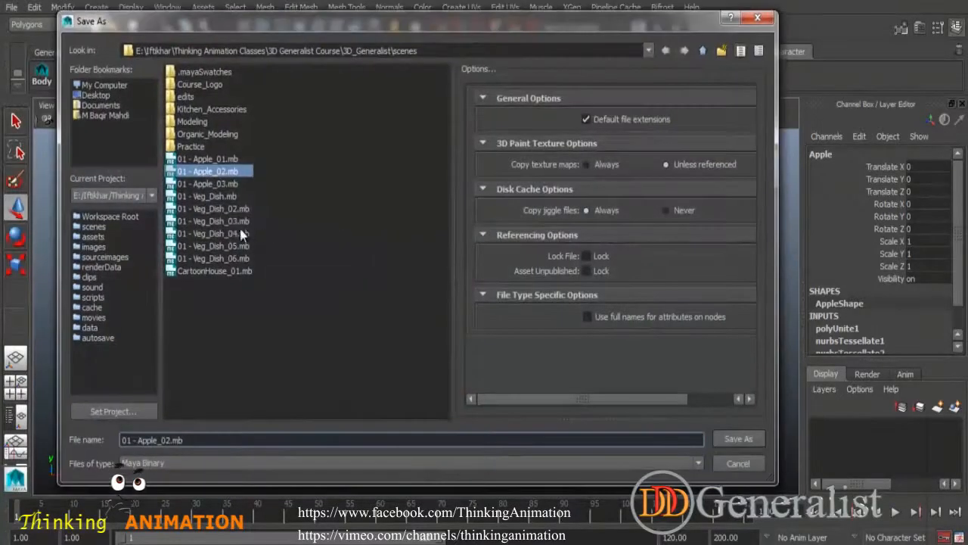
pyautogui.click(221, 197)
pyautogui.click(226, 184)
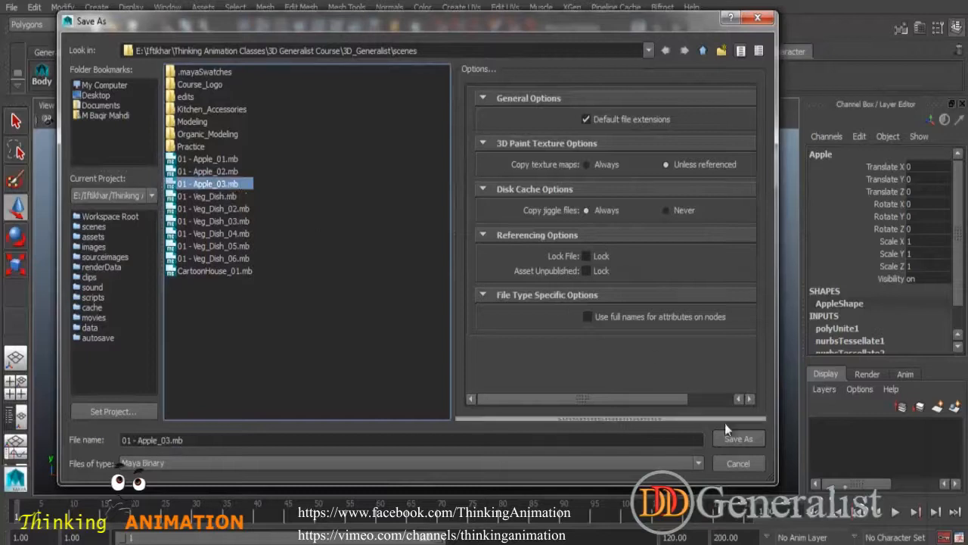
pyautogui.click(740, 442)
pyautogui.click(388, 273)
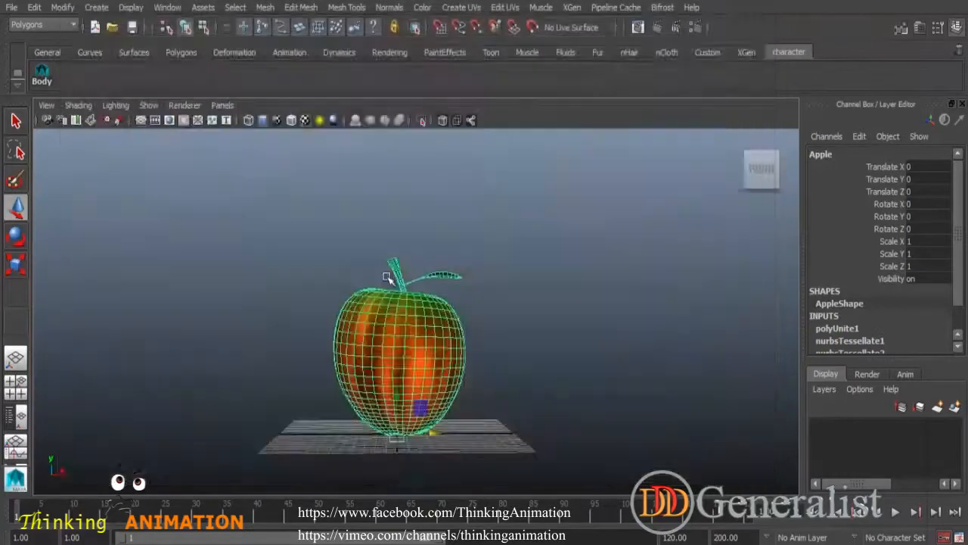
# Examine the combined apple mesh from several angles, both selected and unselected, leaving it deselected
pyautogui.scroll(5, 528, 428)
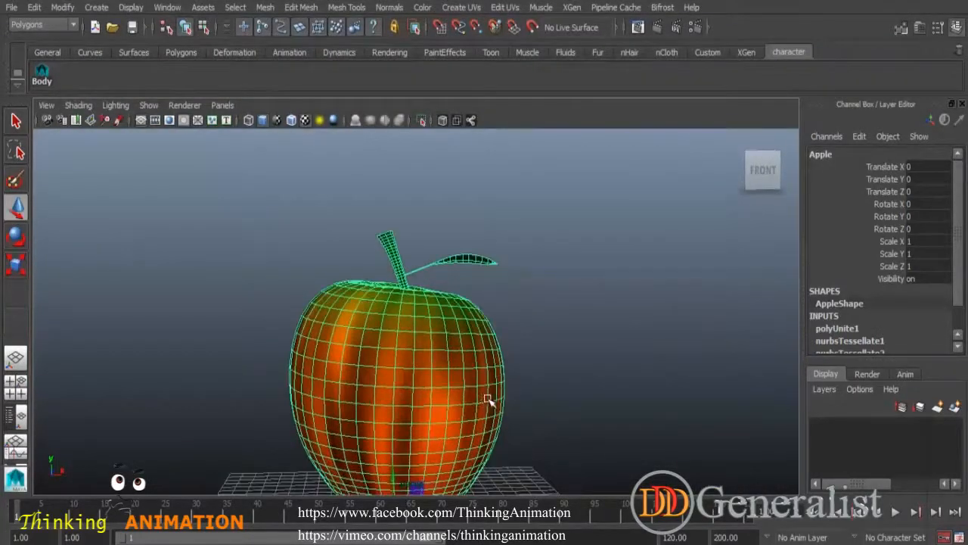
pyautogui.keyDown('alt'); pyautogui.moveTo(488, 341); pyautogui.dragTo(451, 357); pyautogui.keyUp('alt')
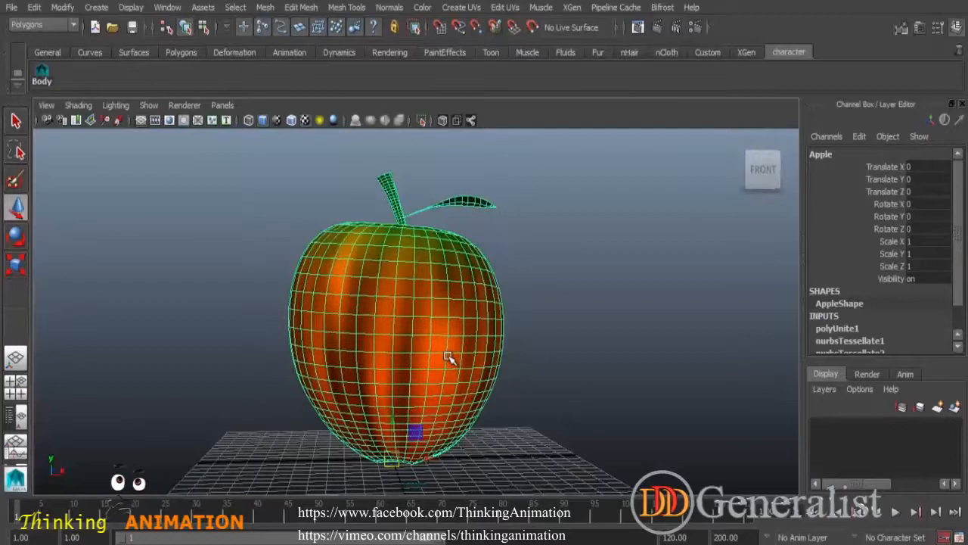
pyautogui.click(257, 270)
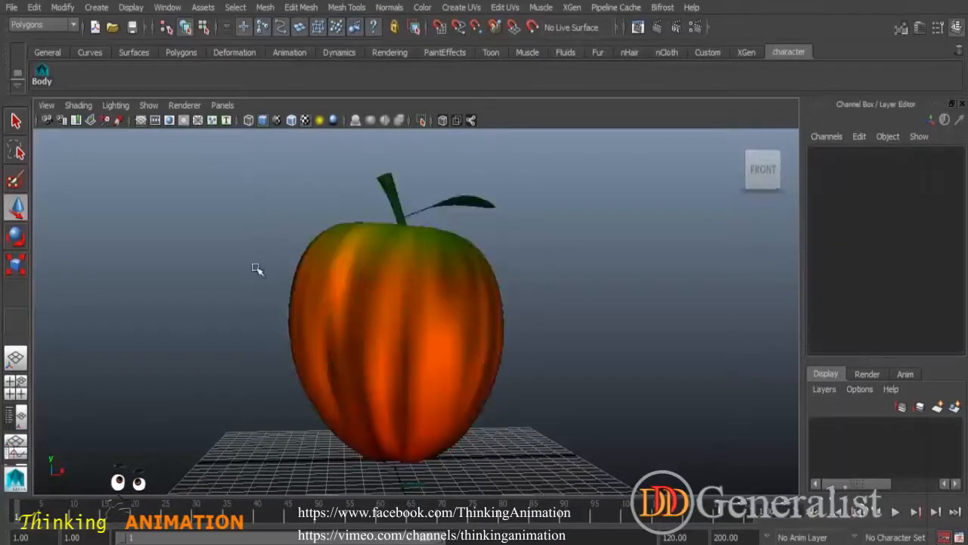
pyautogui.click(447, 357)
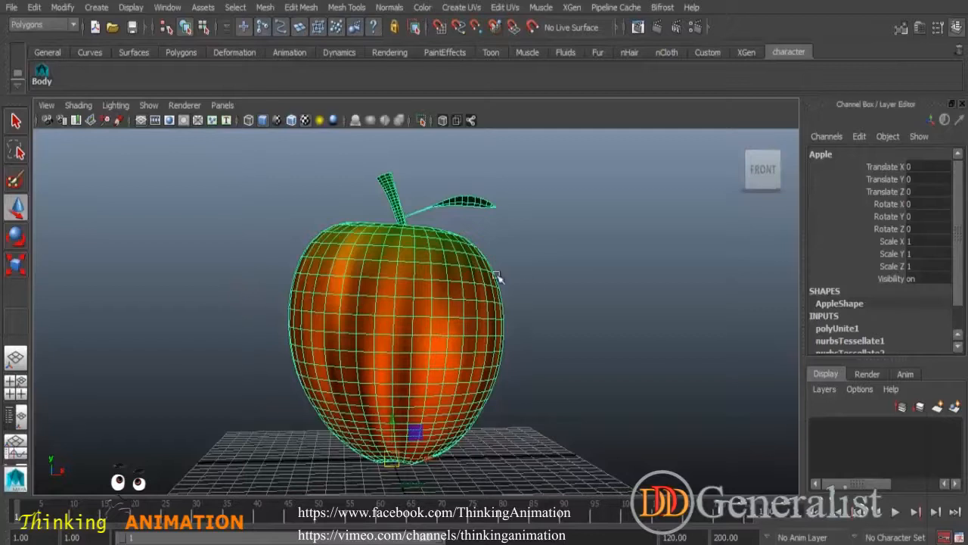
pyautogui.click(529, 285)
pyautogui.keyDown('alt'); pyautogui.moveTo(598, 390); pyautogui.dragTo(550, 351, button='right'); pyautogui.keyUp('alt')
pyautogui.keyDown('alt'); pyautogui.moveTo(549, 351); pyautogui.dragTo(434, 350); pyautogui.keyUp('alt')
pyautogui.keyDown('alt'); pyautogui.moveTo(434, 350); pyautogui.dragTo(479, 356, button='right'); pyautogui.keyUp('alt')
pyautogui.keyDown('alt'); pyautogui.moveTo(479, 356); pyautogui.dragTo(559, 387, button='middle'); pyautogui.keyUp('alt')
pyautogui.keyDown('alt'); pyautogui.moveTo(537, 390); pyautogui.dragTo(524, 386); pyautogui.keyUp('alt')
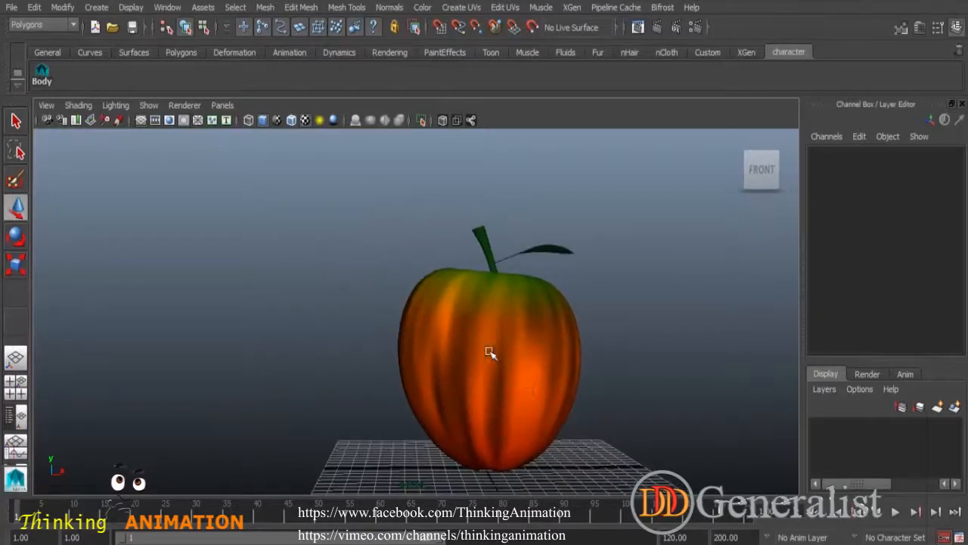
# Switch to the Animation command set and keep the Nonlinear deformers open in a floating window away from the apple
pyautogui.click(74, 26)
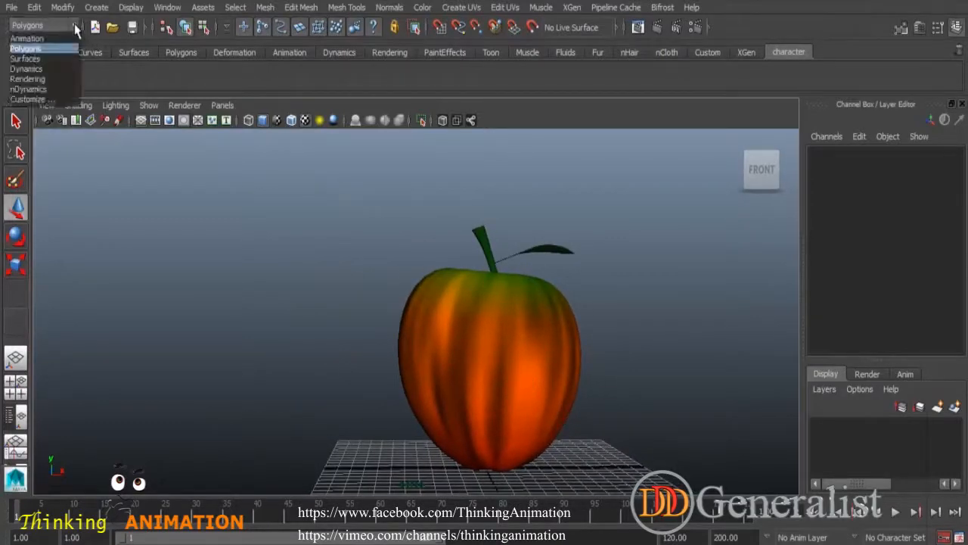
pyautogui.click(42, 37)
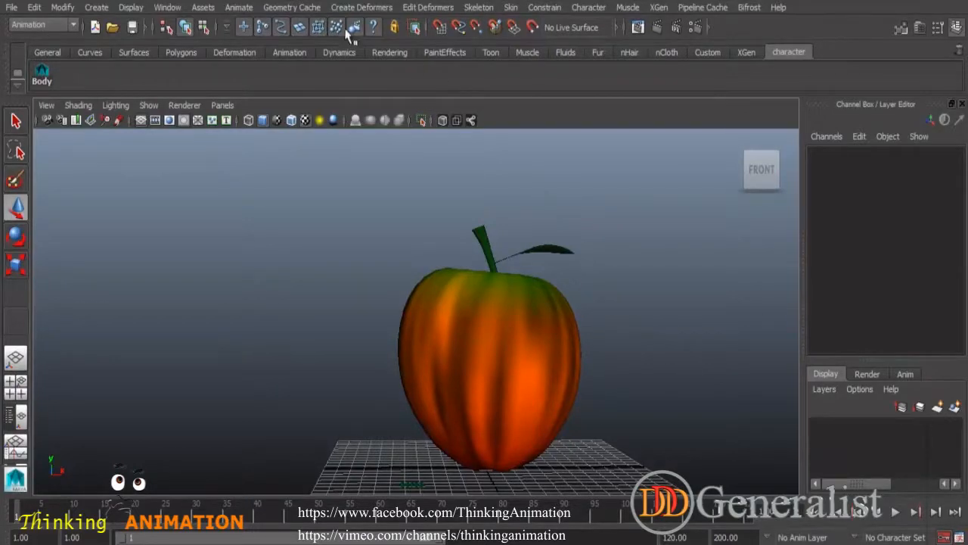
pyautogui.click(357, 9)
pyautogui.moveTo(378, 124)
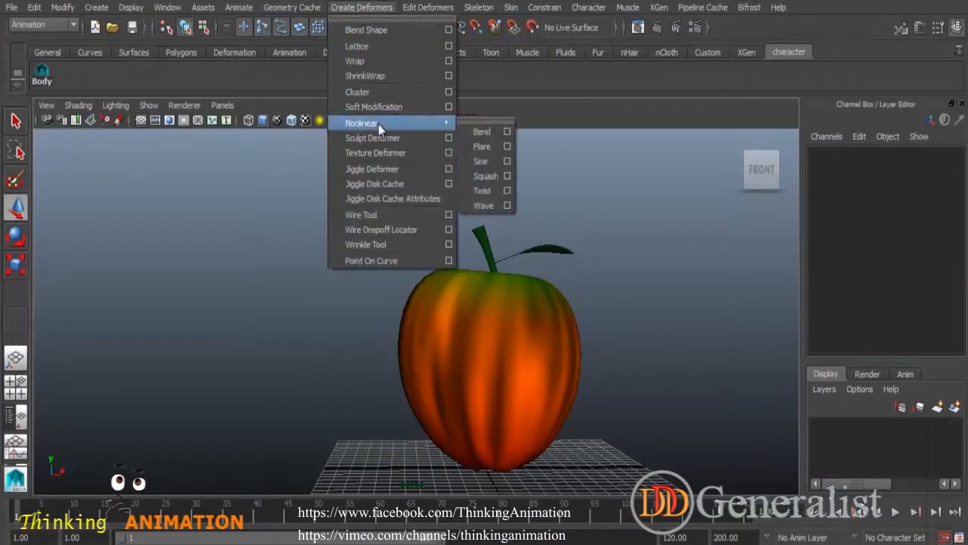
pyautogui.click(481, 120)
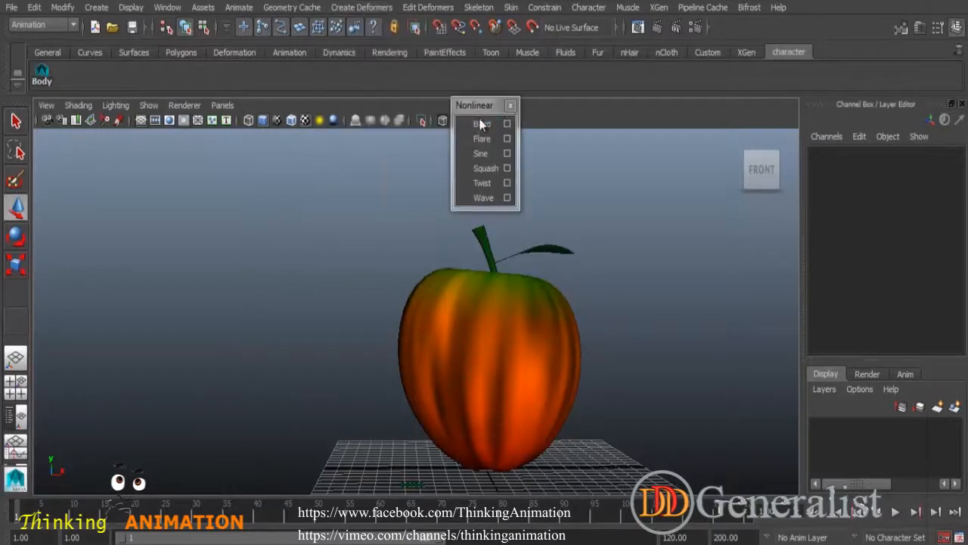
pyautogui.moveTo(484, 104); pyautogui.dragTo(106, 140)
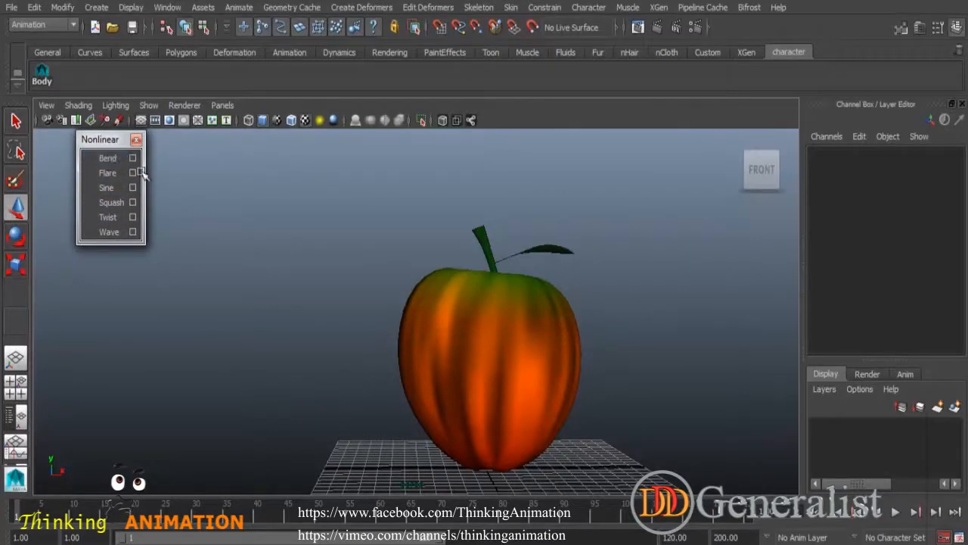
# Select the combined apple mesh and apply a nonlinear Bend deformer to it
pyautogui.keyDown('alt'); pyautogui.moveTo(592, 410); pyautogui.dragTo(566, 384, button='right'); pyautogui.keyUp('alt')
pyautogui.keyDown('alt'); pyautogui.moveTo(557, 377); pyautogui.dragTo(507, 367, button='middle'); pyautogui.keyUp('alt')
pyautogui.click(442, 332)
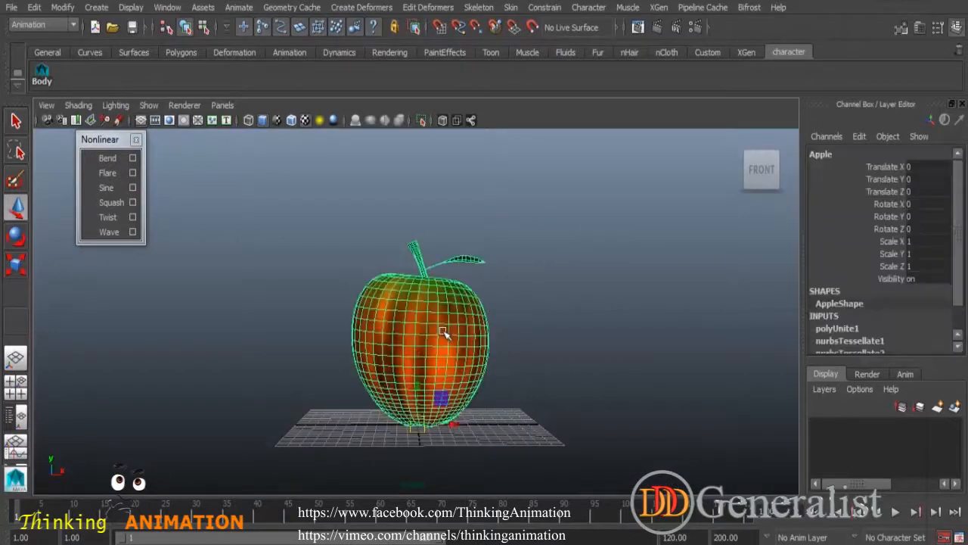
pyautogui.click(108, 162)
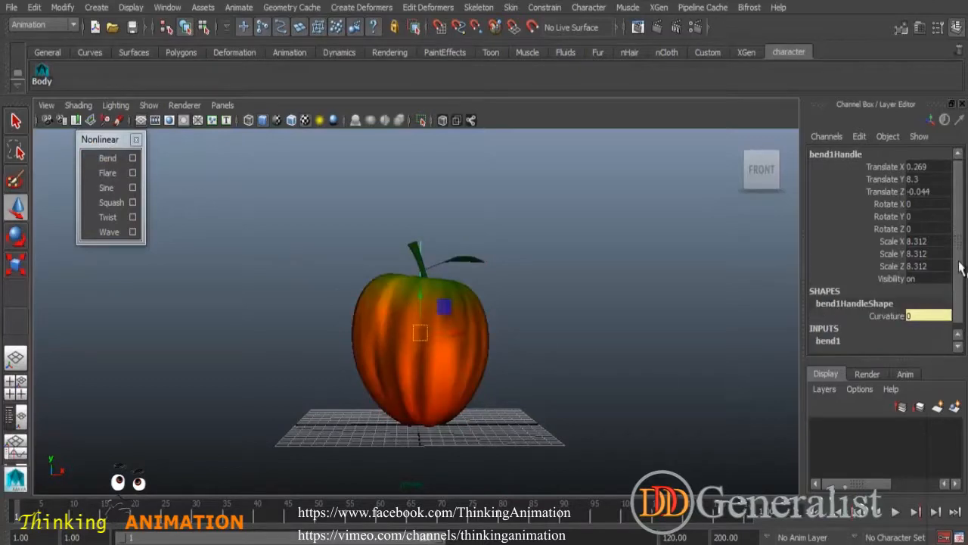
# Switch the viewport to wireframe display and look at the bend handle inside the apple
pyautogui.scroll(-1, 961, 287)
pyautogui.press('4')
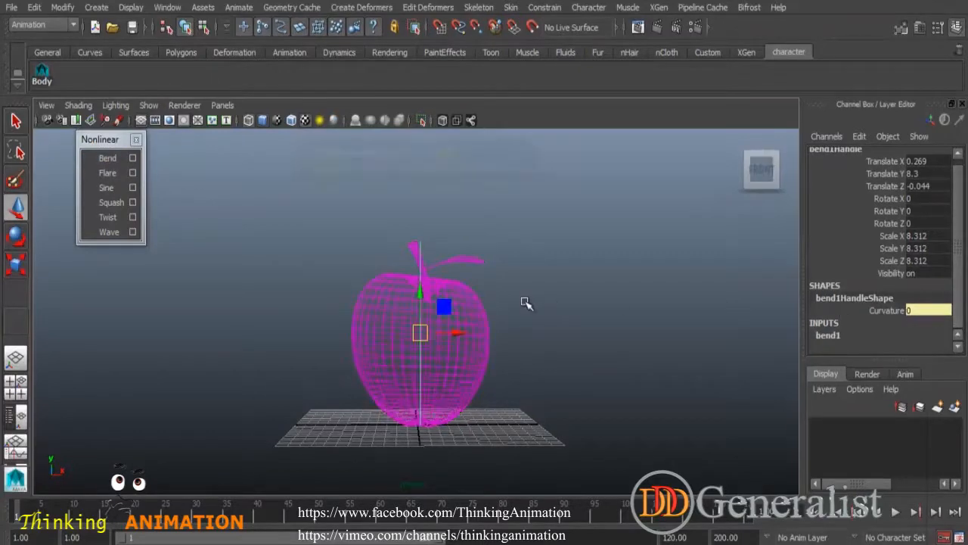
pyautogui.keyDown('alt'); pyautogui.moveTo(530, 318); pyautogui.dragTo(492, 388, button='right'); pyautogui.keyUp('alt')
pyautogui.keyDown('alt'); pyautogui.moveTo(492, 389); pyautogui.dragTo(495, 399); pyautogui.keyUp('alt')
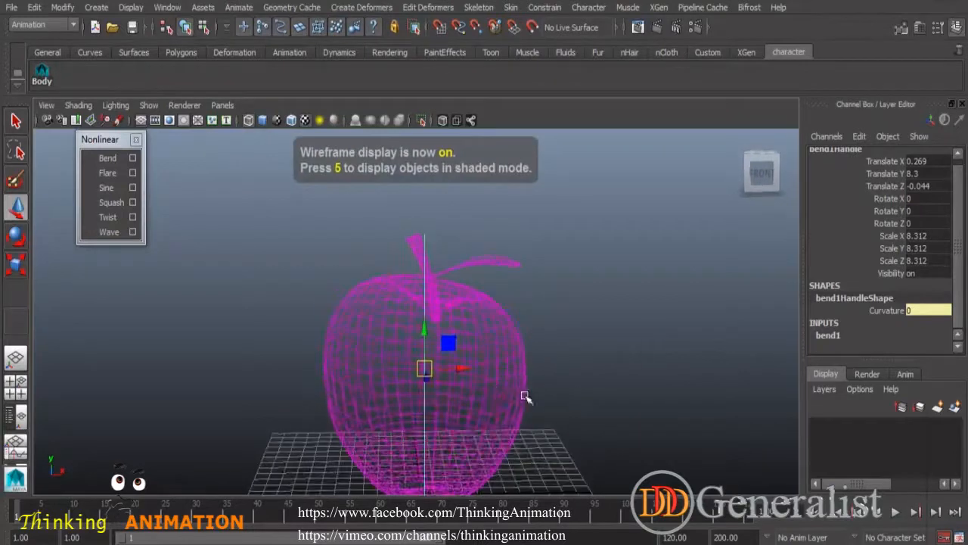
pyautogui.keyDown('alt'); pyautogui.moveTo(491, 398); pyautogui.dragTo(488, 367, button='middle'); pyautogui.keyUp('alt')
pyautogui.moveTo(488, 367)
pyautogui.keyDown('alt'); pyautogui.mouseDown()
pyautogui.moveTo(488, 346)
pyautogui.moveTo(490, 364)
pyautogui.moveTo(544, 371)
pyautogui.moveTo(500, 367)
pyautogui.mouseUp(); pyautogui.keyUp('alt')
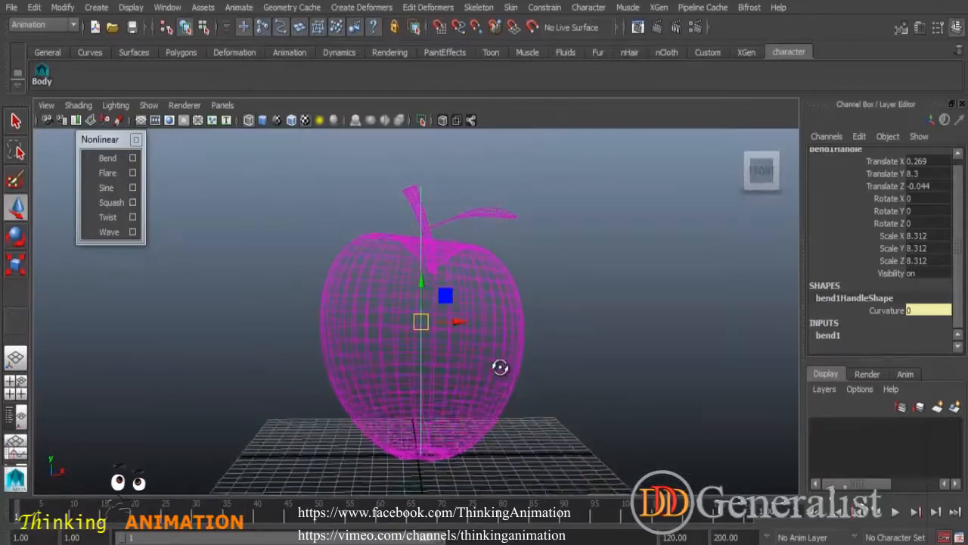
# Expand the bend1 input, enlarge the Channel Box so all its attributes fit, and select Curvature
pyautogui.click(838, 342)
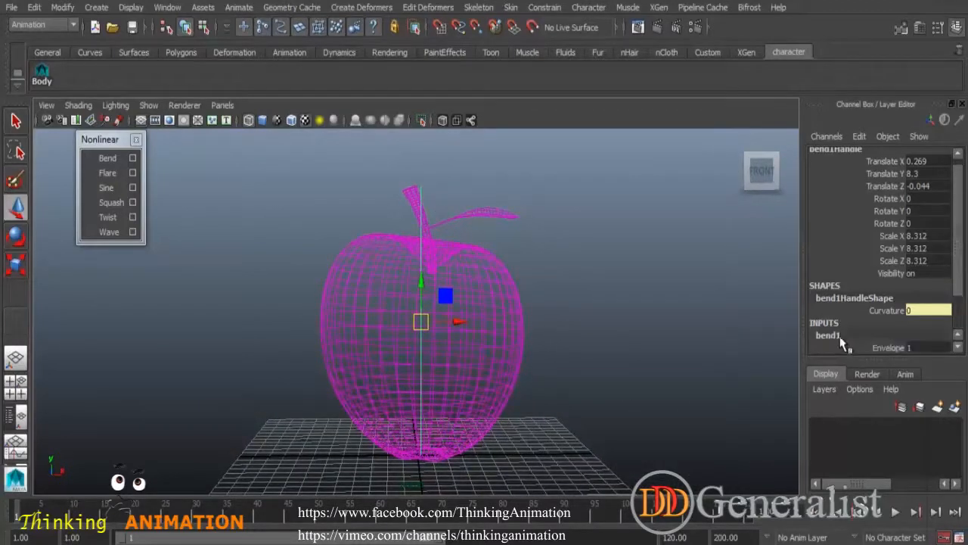
pyautogui.moveTo(888, 359); pyautogui.dragTo(881, 486)
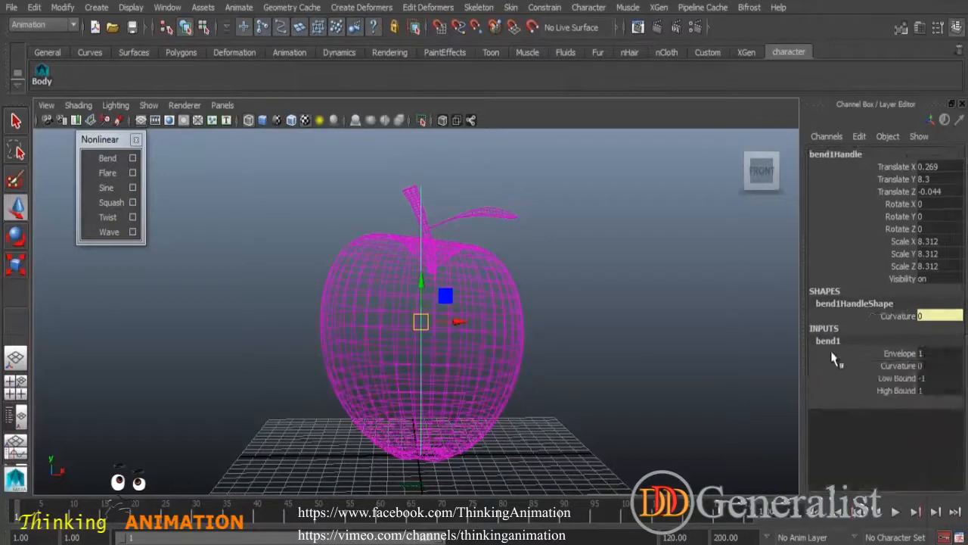
pyautogui.click(898, 367)
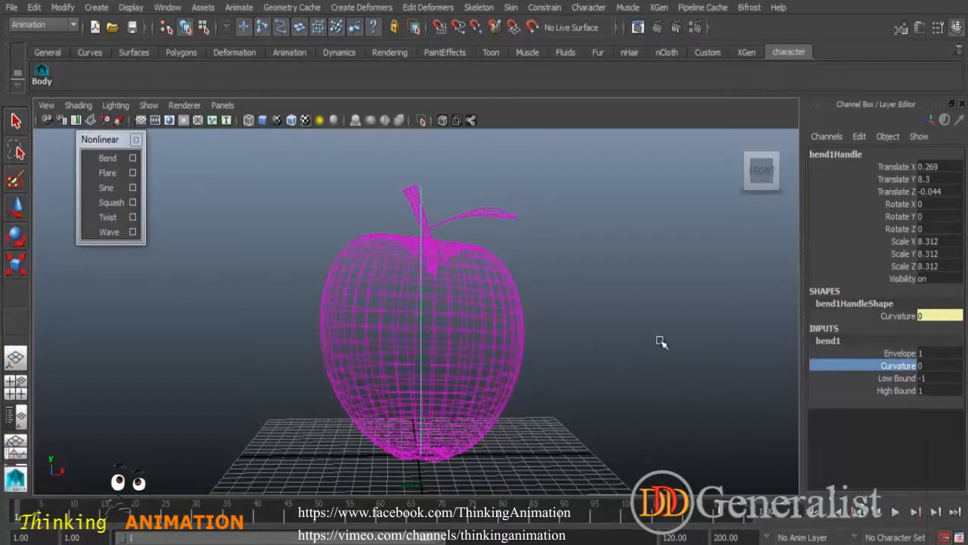
# Try bending the apple with a bend1 Curvature of about 40.107 and reset the Curvature to 0
pyautogui.moveTo(614, 338); pyautogui.dragTo(622, 309, button='middle')
pyautogui.write('0.107')
pyautogui.press('Return')
pyautogui.moveTo(594, 341)
pyautogui.mouseDown(button='middle')
pyautogui.moveTo(579, 335)
pyautogui.moveTo(604, 341)
pyautogui.mouseUp(button='middle')
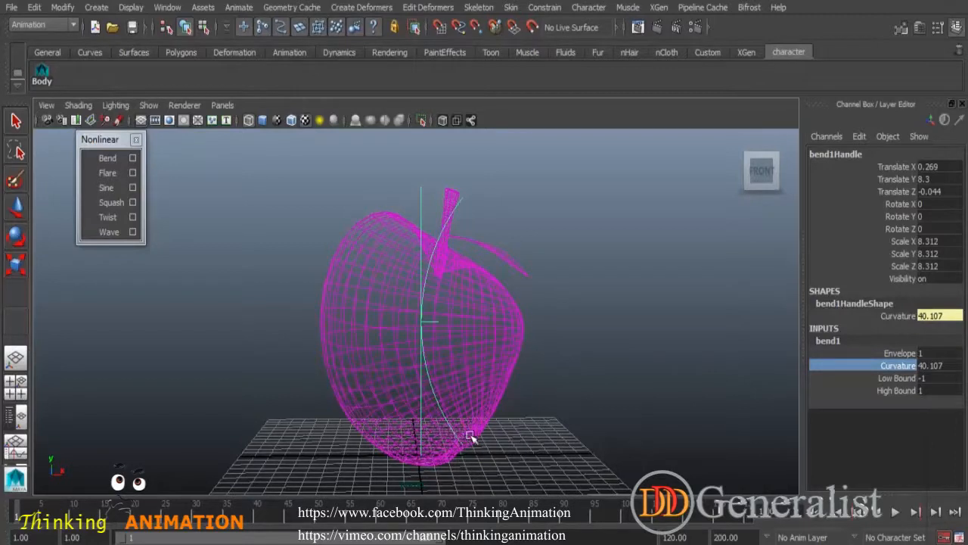
pyautogui.write('0')
pyautogui.press('Return')
# Bend the apple sideways with a bend1 Curvature of about 34.377
pyautogui.keyDown('alt'); pyautogui.moveTo(510, 429); pyautogui.dragTo(428, 377); pyautogui.keyUp('alt')
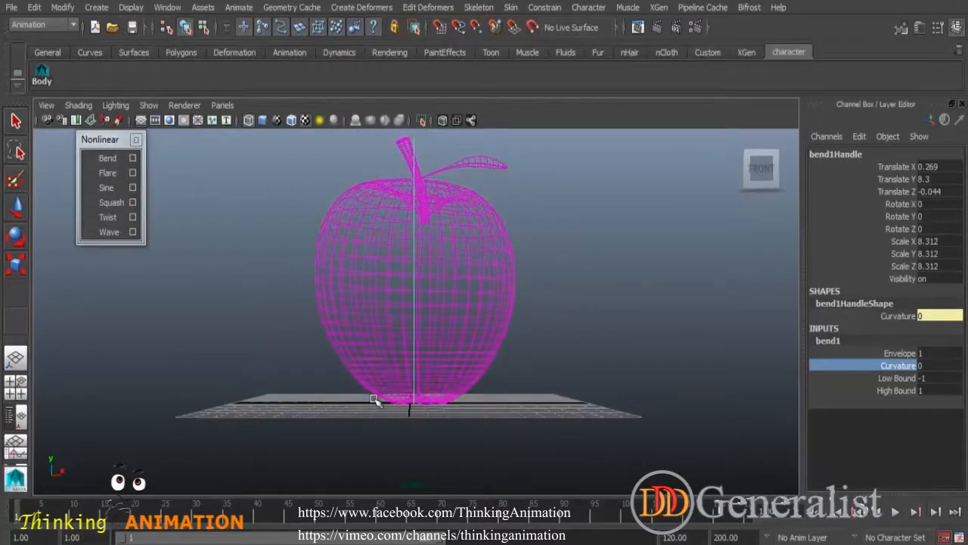
pyautogui.keyDown('alt'); pyautogui.moveTo(490, 348); pyautogui.dragTo(490, 358); pyautogui.keyUp('alt')
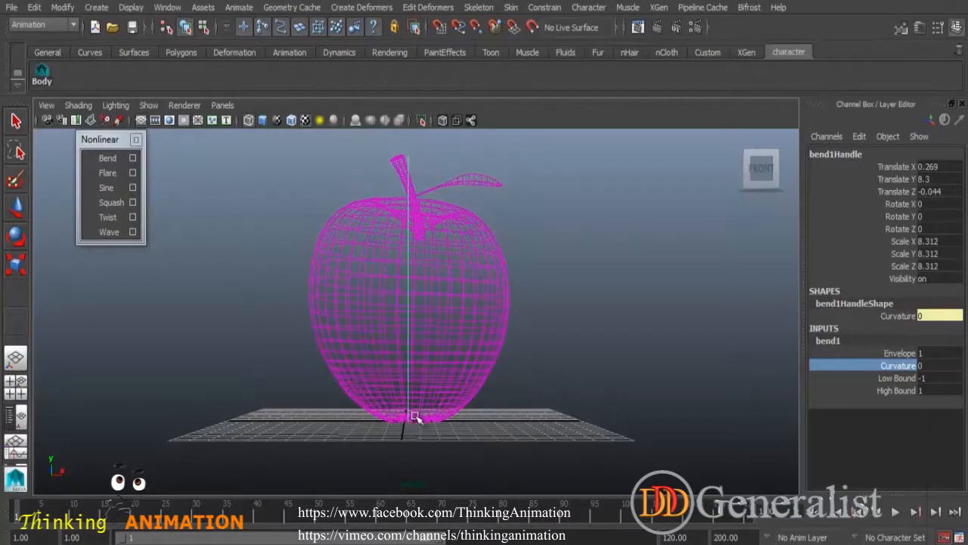
pyautogui.moveTo(607, 352); pyautogui.dragTo(620, 357, button='middle')
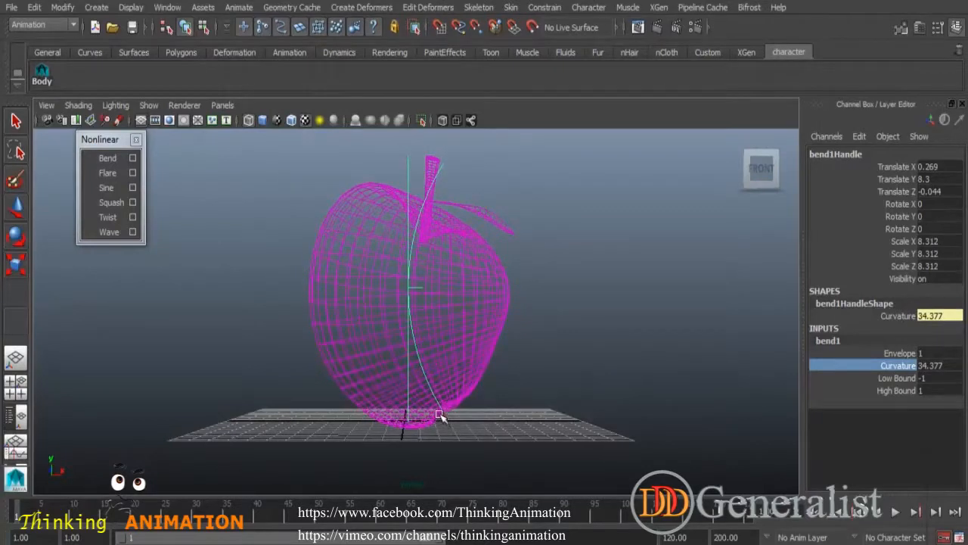
# Move the bend handle down to the base of the apple and set its Translate Y to 0
pyautogui.click(16, 206)
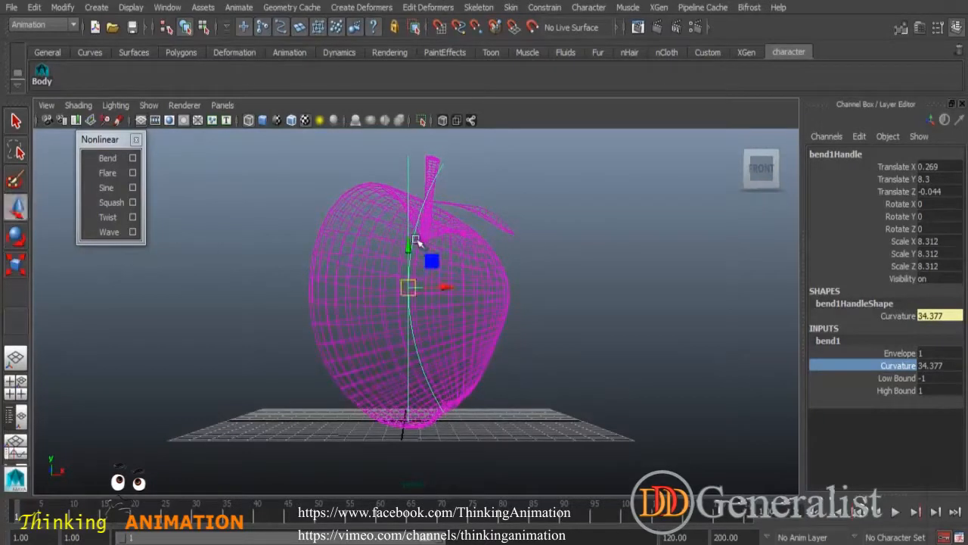
pyautogui.moveTo(406, 240); pyautogui.dragTo(406, 239)
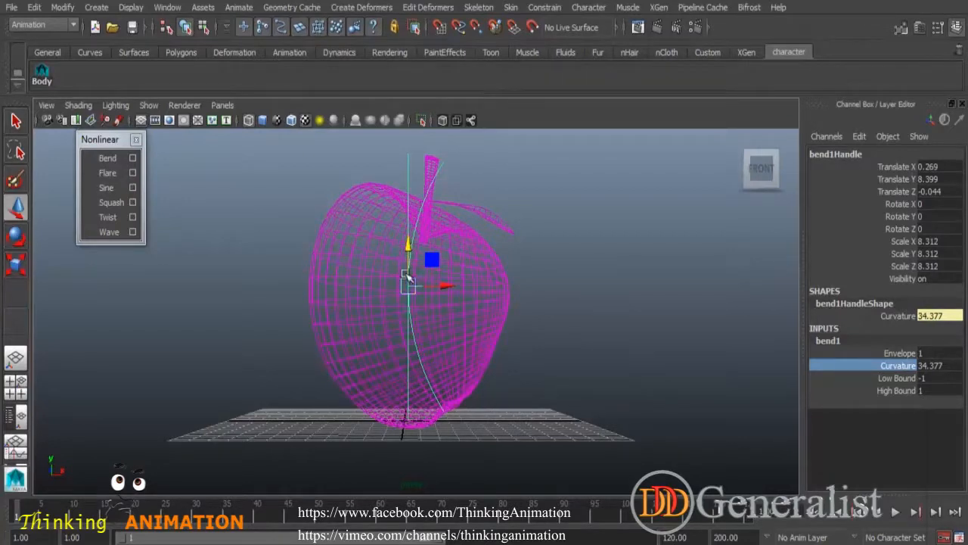
pyautogui.moveTo(408, 246); pyautogui.dragTo(409, 378)
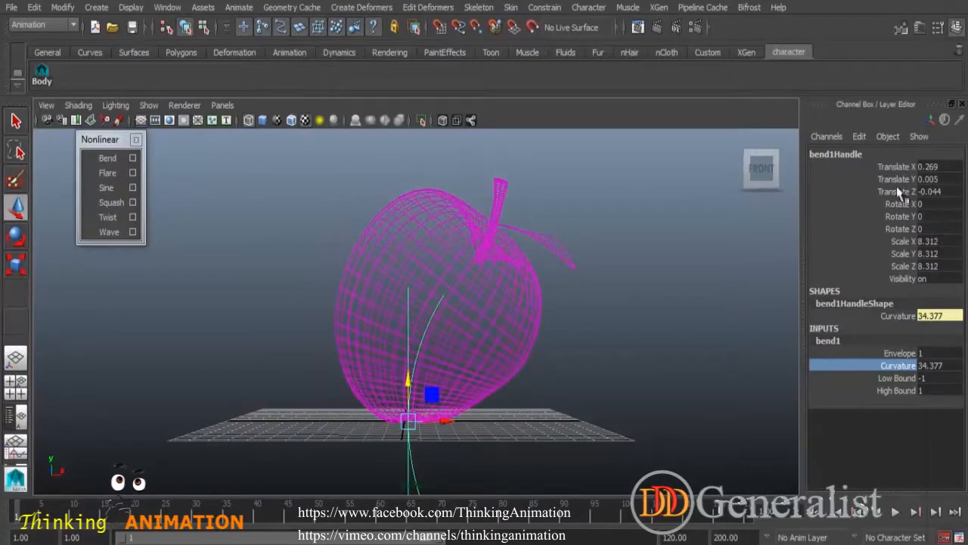
pyautogui.doubleClick(944, 180)
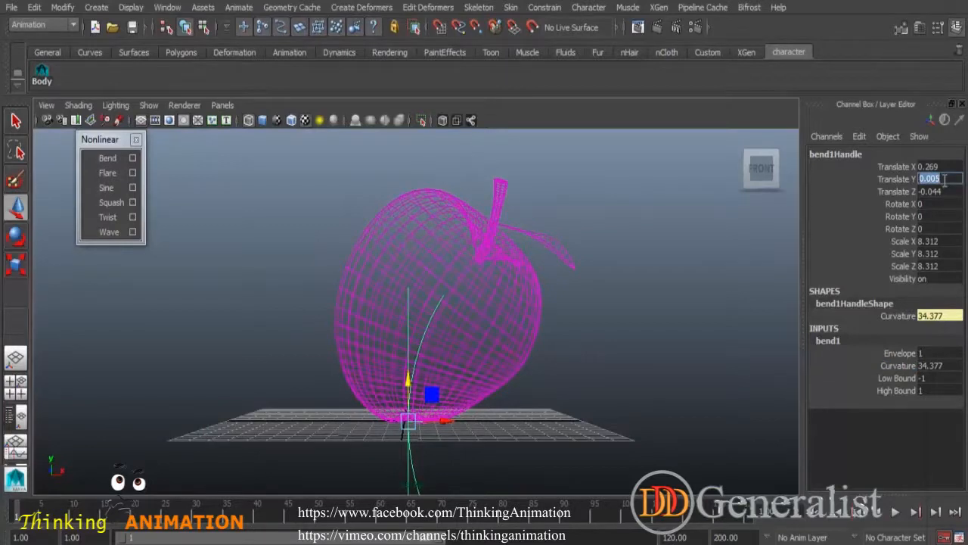
pyautogui.press('Return')
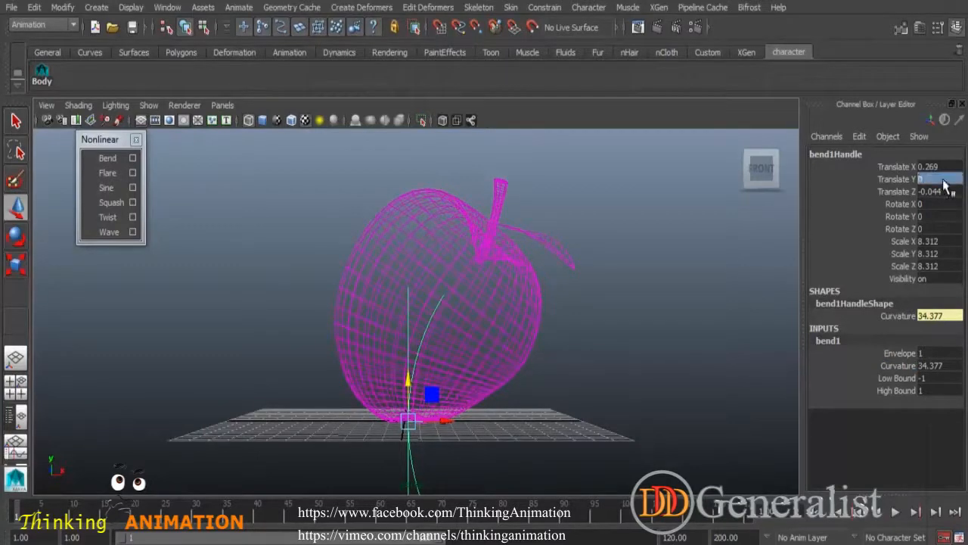
# Raise the bend1 High Bound to about 2.4 to extend the bend from the base past the stem
pyautogui.keyDown('alt'); pyautogui.moveTo(532, 367); pyautogui.dragTo(511, 393); pyautogui.keyUp('alt')
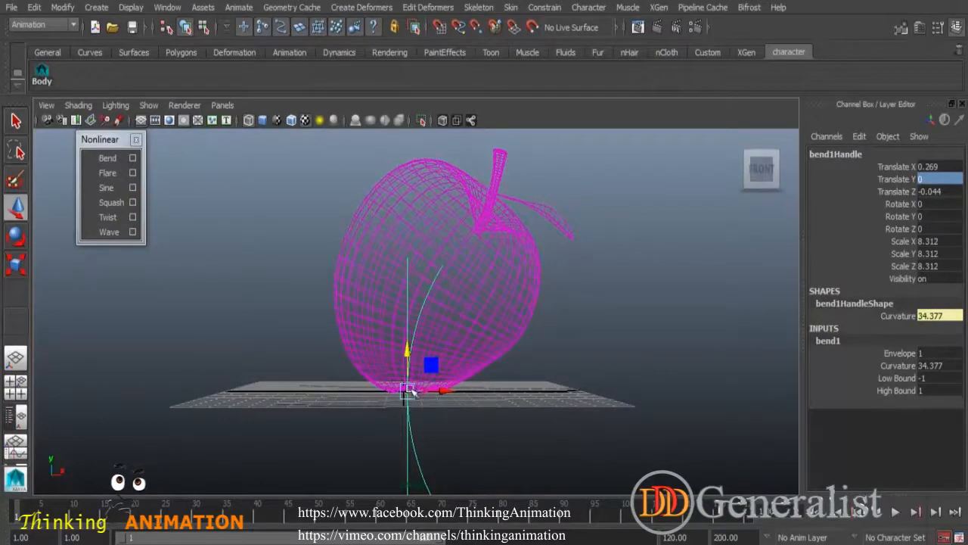
pyautogui.click(884, 390)
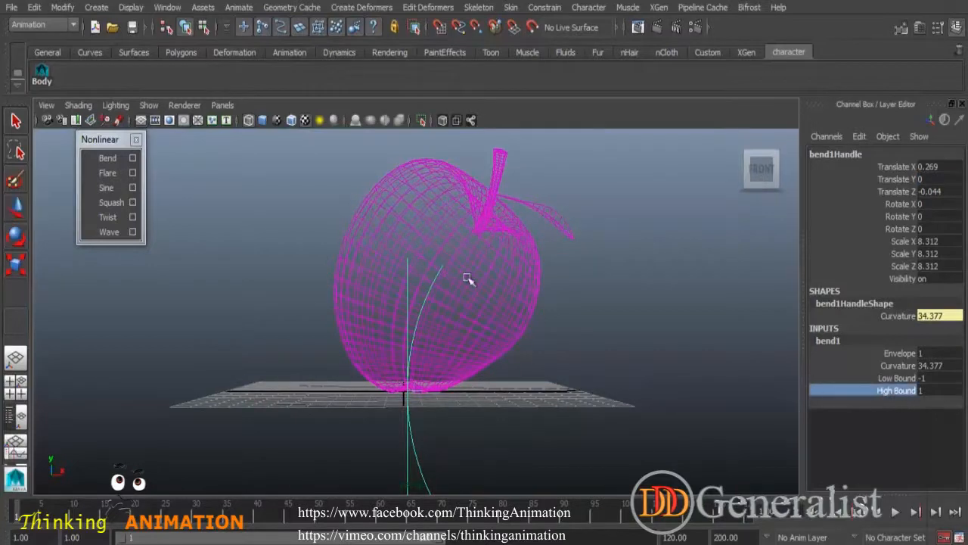
pyautogui.keyDown('alt'); pyautogui.moveTo(519, 303); pyautogui.dragTo(462, 328); pyautogui.keyUp('alt')
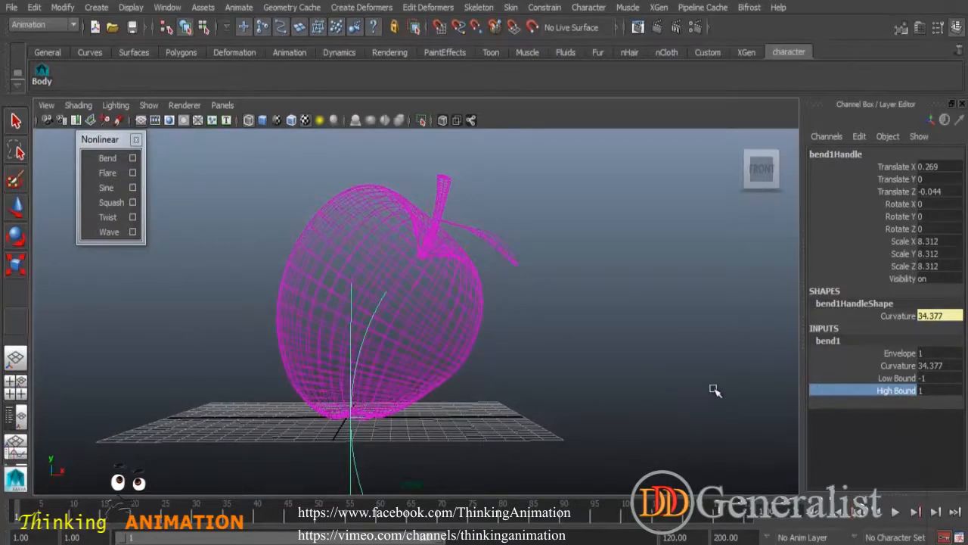
pyautogui.moveTo(647, 379)
pyautogui.mouseDown(button='middle')
pyautogui.moveTo(658, 381)
pyautogui.moveTo(640, 385)
pyautogui.moveTo(655, 382)
pyautogui.mouseUp(button='middle')
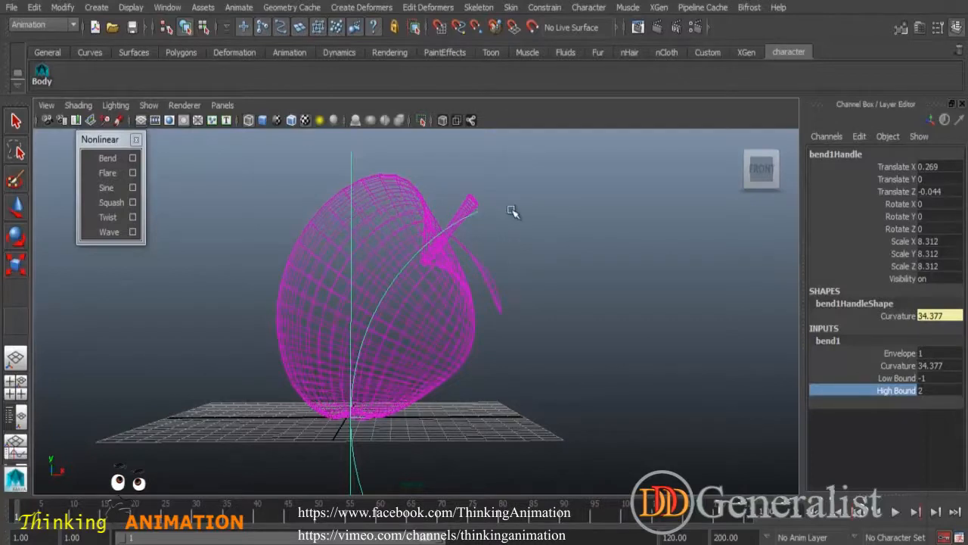
pyautogui.moveTo(631, 338); pyautogui.dragTo(628, 337, button='middle')
# Switch the viewport to textured display and look at the bent apple from the front
pyautogui.moveTo(640, 348)
pyautogui.keyDown('alt'); pyautogui.mouseDown()
pyautogui.moveTo(640, 356)
pyautogui.moveTo(497, 342)
pyautogui.moveTo(504, 376)
pyautogui.moveTo(692, 352)
pyautogui.moveTo(525, 346)
pyautogui.moveTo(470, 384)
pyautogui.mouseUp(); pyautogui.keyUp('alt')
pyautogui.press('6')
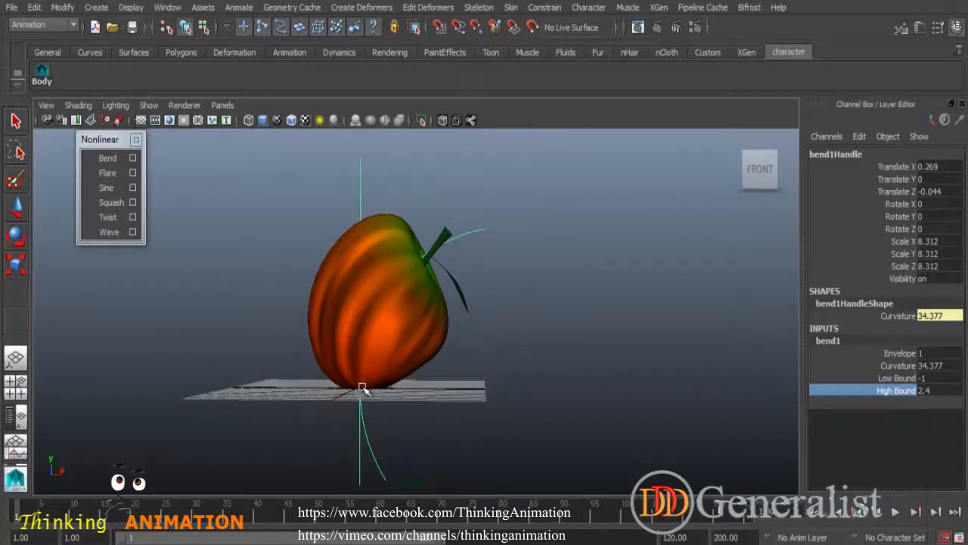
pyautogui.keyDown('alt'); pyautogui.moveTo(413, 384); pyautogui.dragTo(456, 382, button='middle'); pyautogui.keyUp('alt')
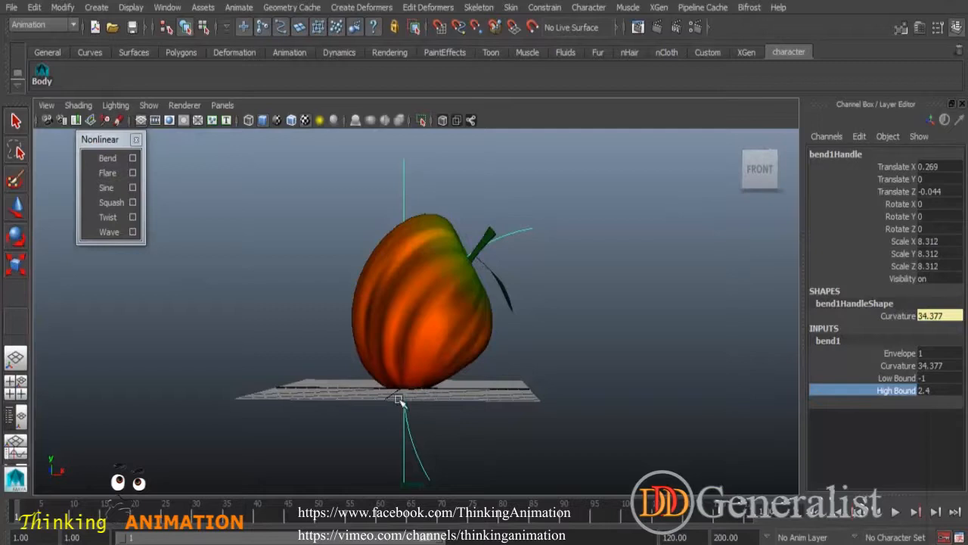
# Set the bend1 Curvature to 0 to straighten the apple
pyautogui.doubleClick(937, 366)
pyautogui.write('0')
pyautogui.press('Return')
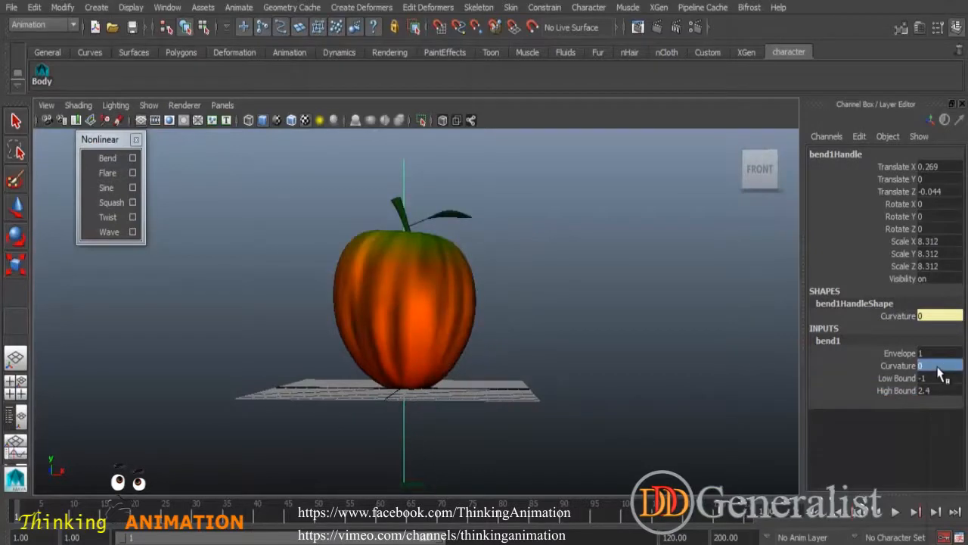
# Try bending the apple to both sides with Curvature values of about -12.605 and 8.021, and reset it to 0
pyautogui.click(900, 365)
pyautogui.moveTo(681, 368); pyautogui.dragTo(532, 369, button='middle')
pyautogui.keyDown('alt'); pyautogui.moveTo(532, 369); pyautogui.dragTo(480, 402); pyautogui.keyUp('alt')
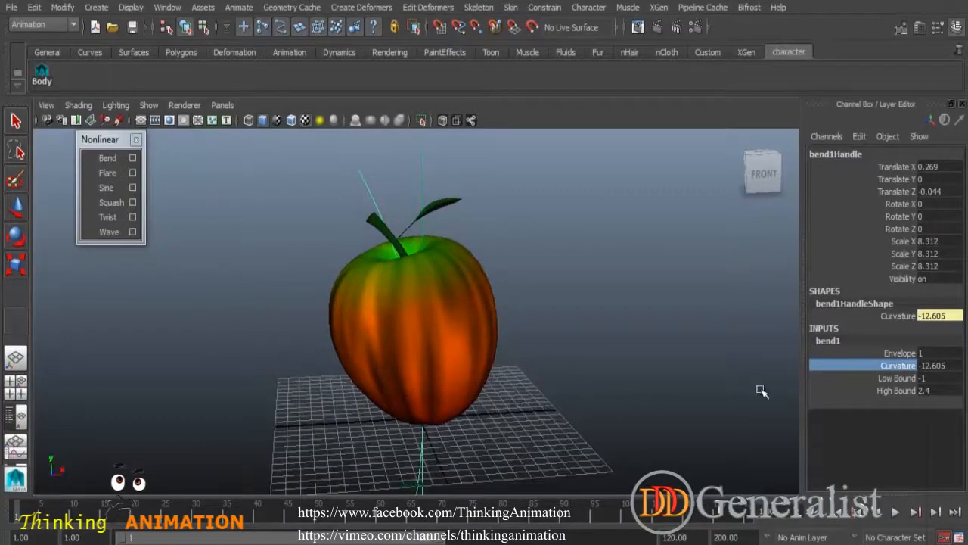
pyautogui.moveTo(695, 368); pyautogui.dragTo(711, 321, button='middle')
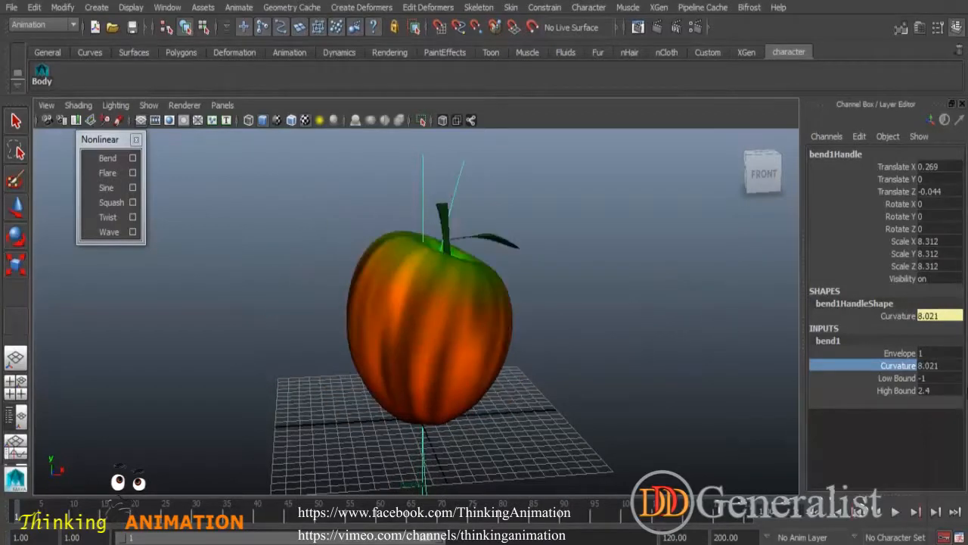
pyautogui.write('0')
pyautogui.press('Return')
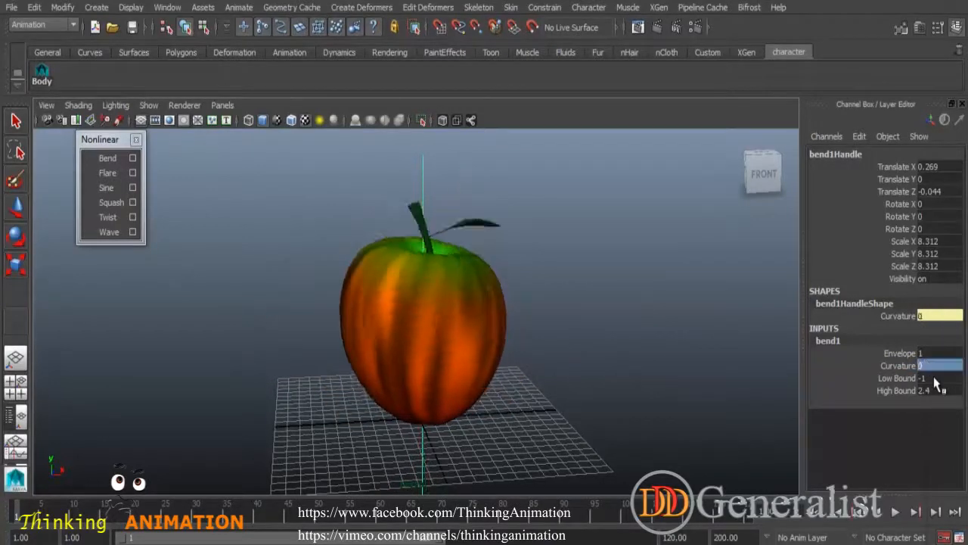
# Select the apple mesh, apply a nonlinear Squash deformer to it, and view the squash handle
pyautogui.keyDown('alt'); pyautogui.moveTo(639, 406); pyautogui.dragTo(512, 357); pyautogui.keyUp('alt')
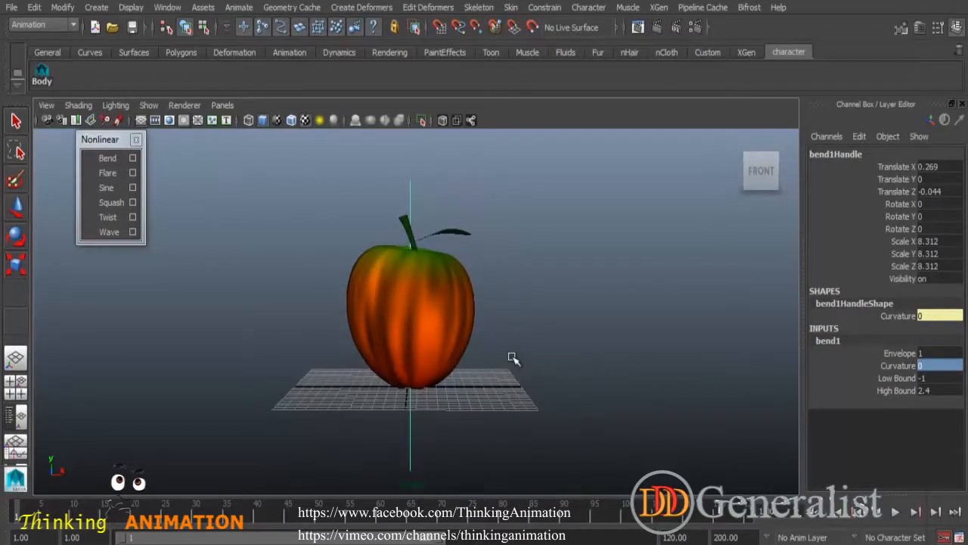
pyautogui.click(457, 291)
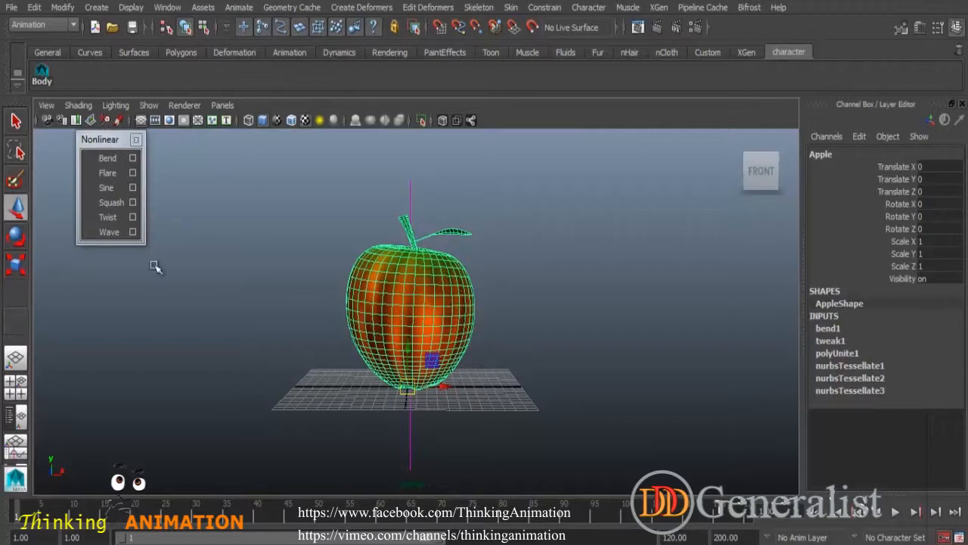
pyautogui.click(116, 204)
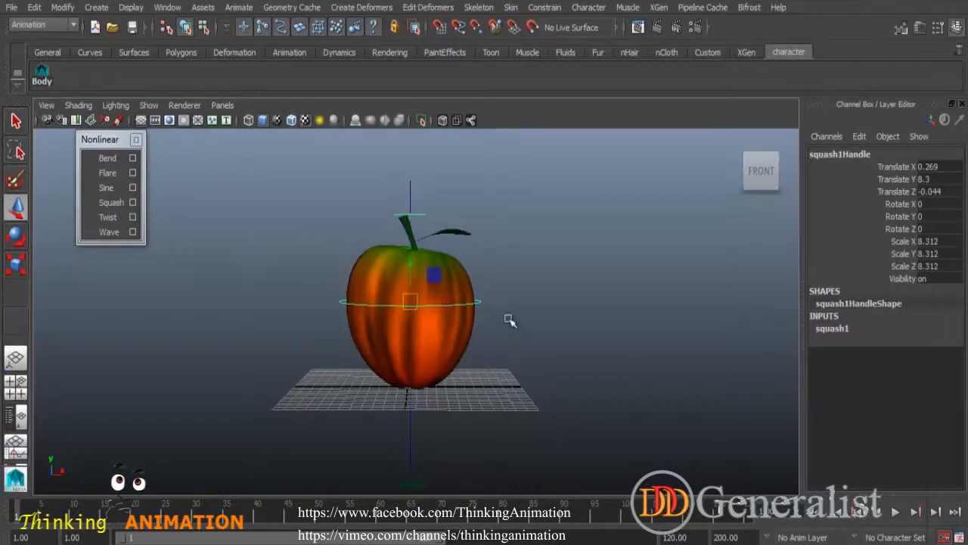
pyautogui.keyDown('alt'); pyautogui.moveTo(512, 342); pyautogui.dragTo(483, 363); pyautogui.keyUp('alt')
pyautogui.keyDown('alt'); pyautogui.moveTo(435, 339); pyautogui.dragTo(483, 376, button='right'); pyautogui.keyUp('alt')
pyautogui.keyDown('alt'); pyautogui.moveTo(465, 372); pyautogui.dragTo(452, 374); pyautogui.keyUp('alt')
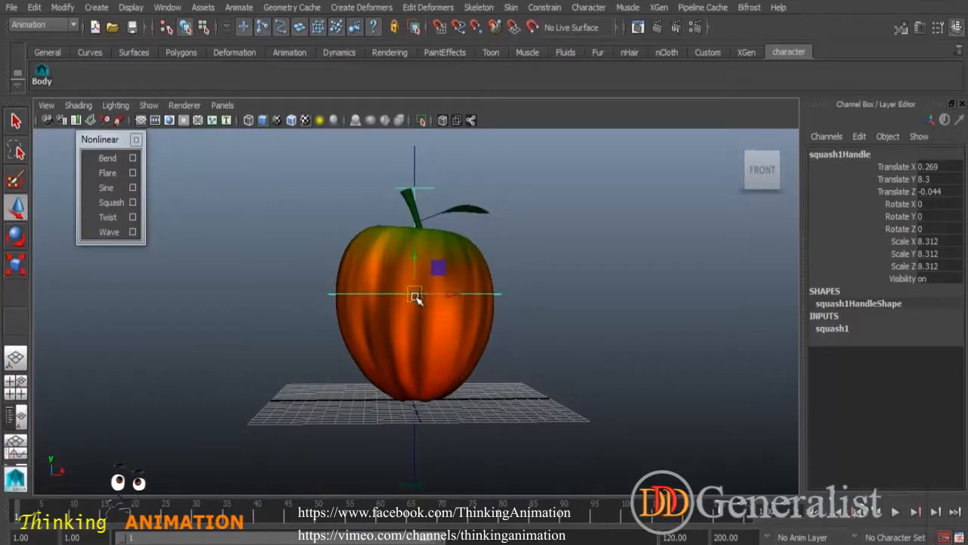
# Try stretching the apple with a squash1 Factor of about 0.2 and return the Factor to 0
pyautogui.click(826, 331)
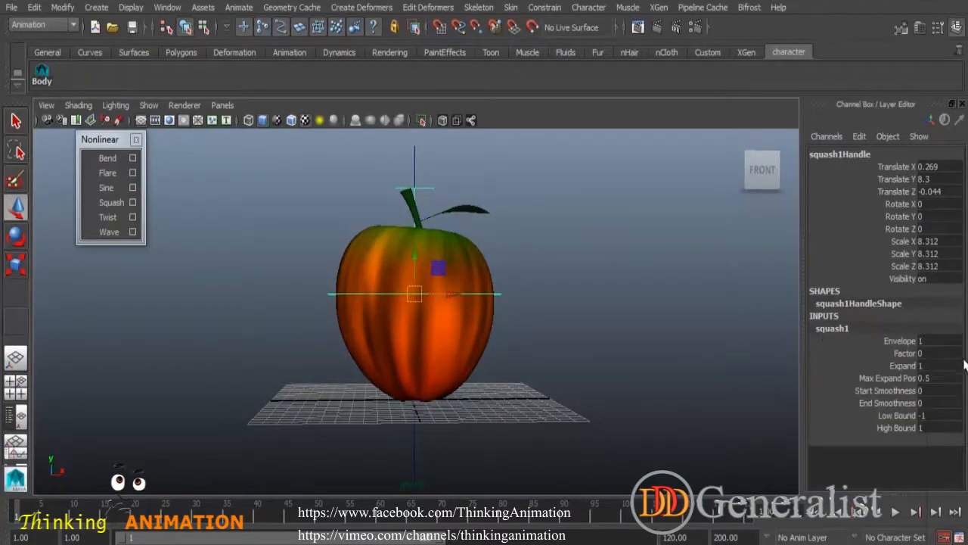
pyautogui.click(904, 353)
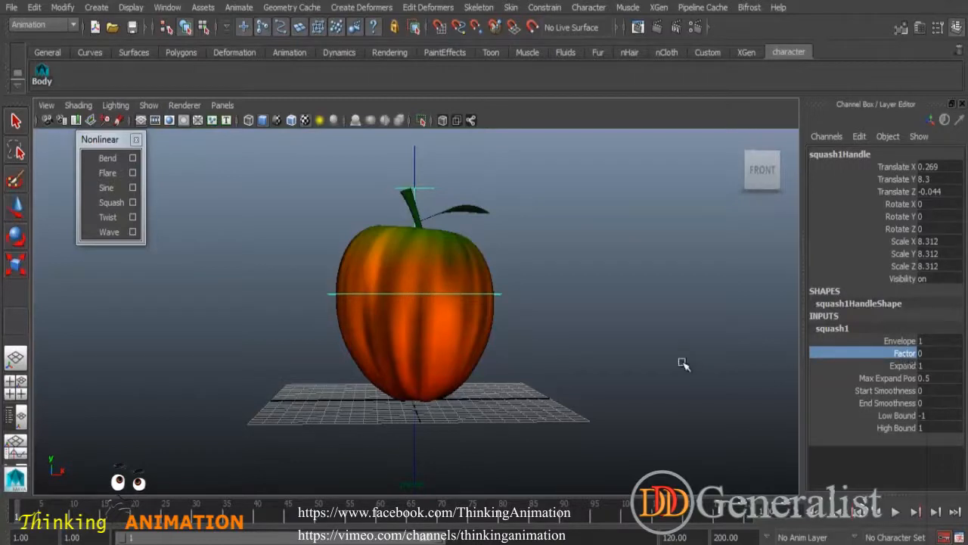
pyautogui.moveTo(633, 341); pyautogui.dragTo(634, 339, button='middle')
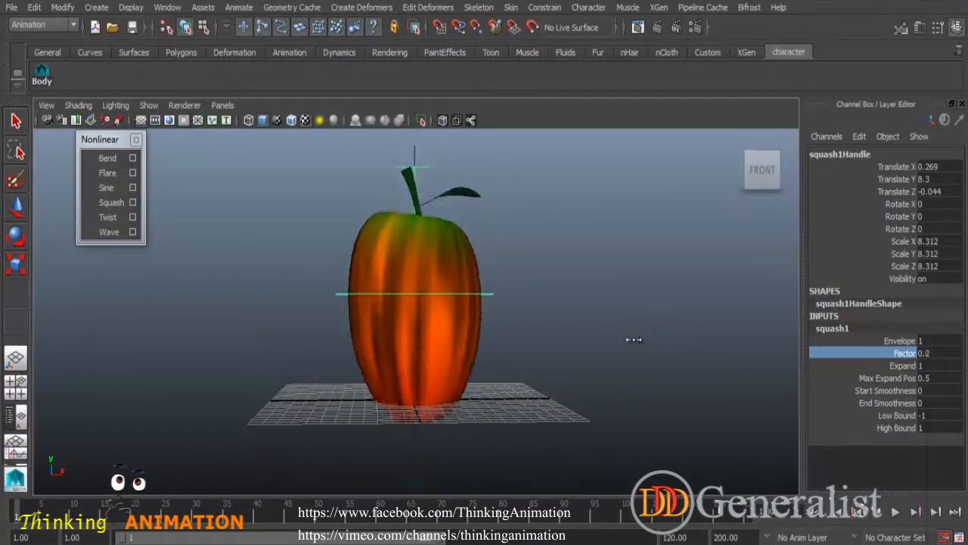
pyautogui.moveTo(450, 295); pyautogui.dragTo(454, 296, button='middle')
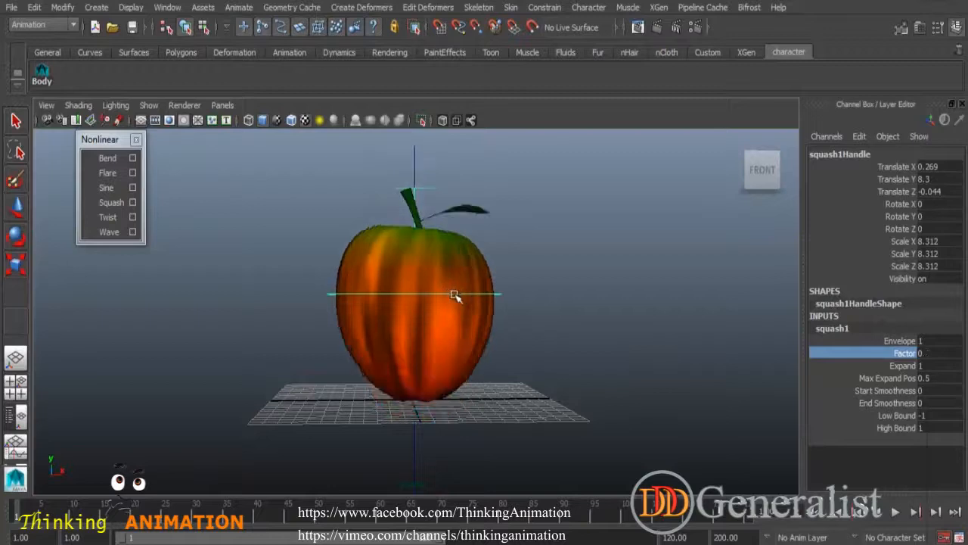
# Select the bend handle to compare its position at the apple's base, and reselect the squash handle
pyautogui.click(413, 153)
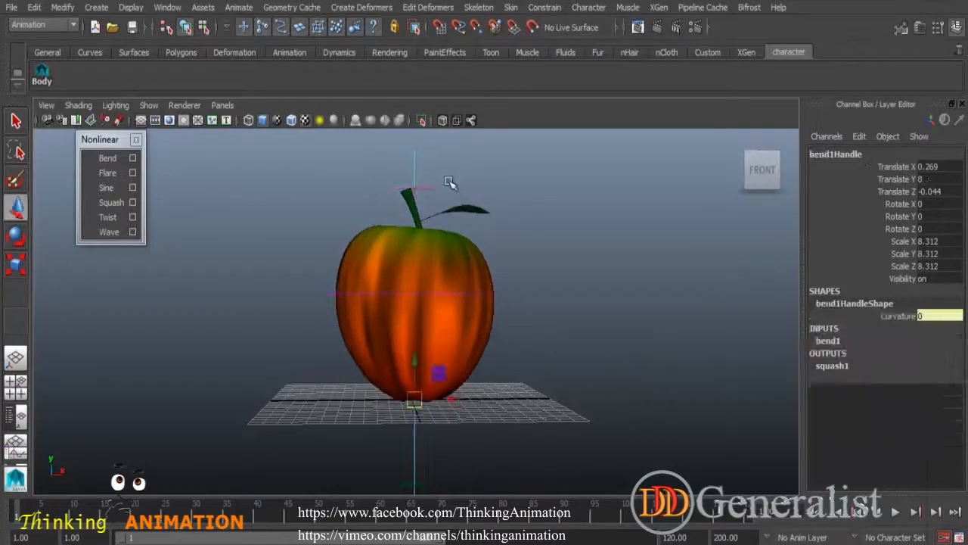
pyautogui.keyDown('alt'); pyautogui.moveTo(480, 403); pyautogui.dragTo(471, 396); pyautogui.keyUp('alt')
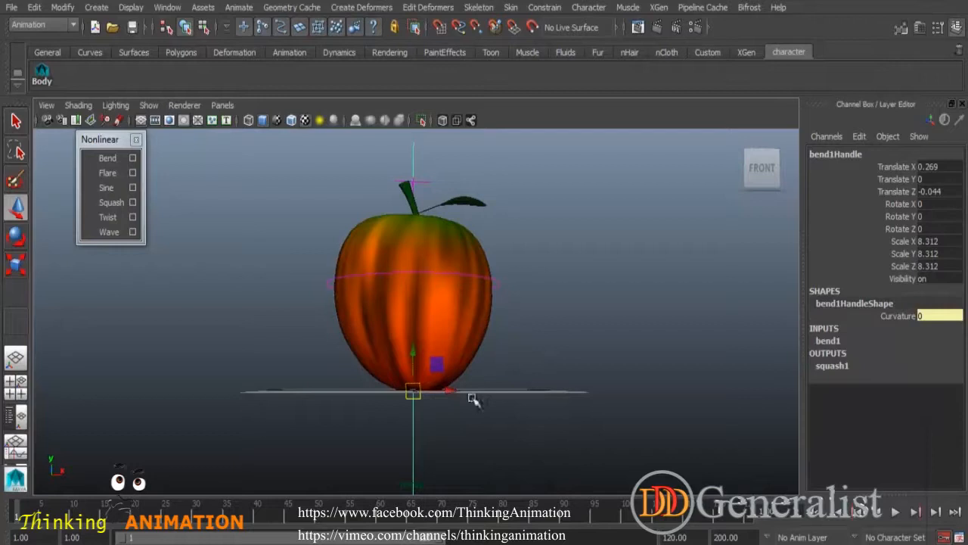
pyautogui.click(496, 281)
pyautogui.keyDown('alt'); pyautogui.moveTo(444, 329); pyautogui.dragTo(444, 342); pyautogui.keyUp('alt')
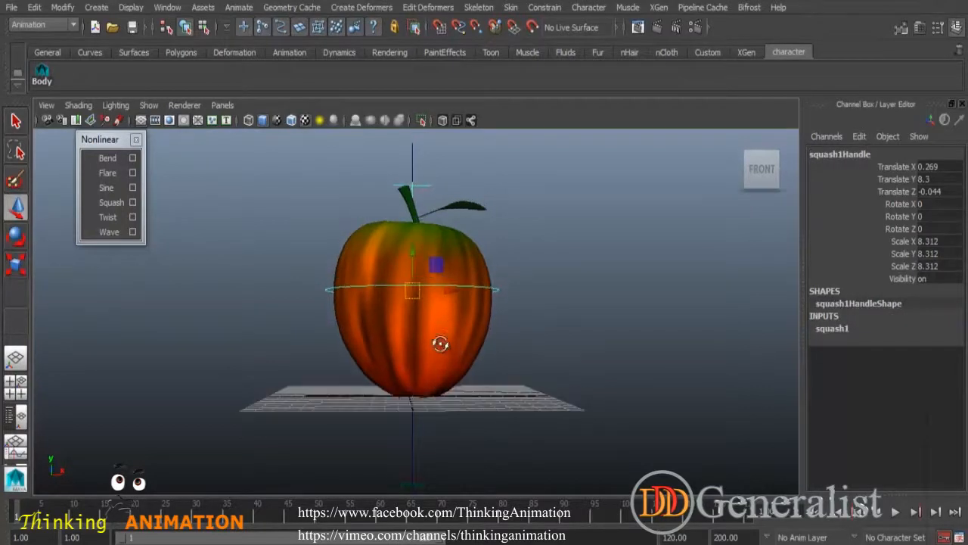
# Move the squash handle down to the base of the apple and set its Translate Y to 0
pyautogui.moveTo(420, 255); pyautogui.dragTo(412, 352)
pyautogui.doubleClick(931, 180)
pyautogui.write('0')
pyautogui.press('Return')
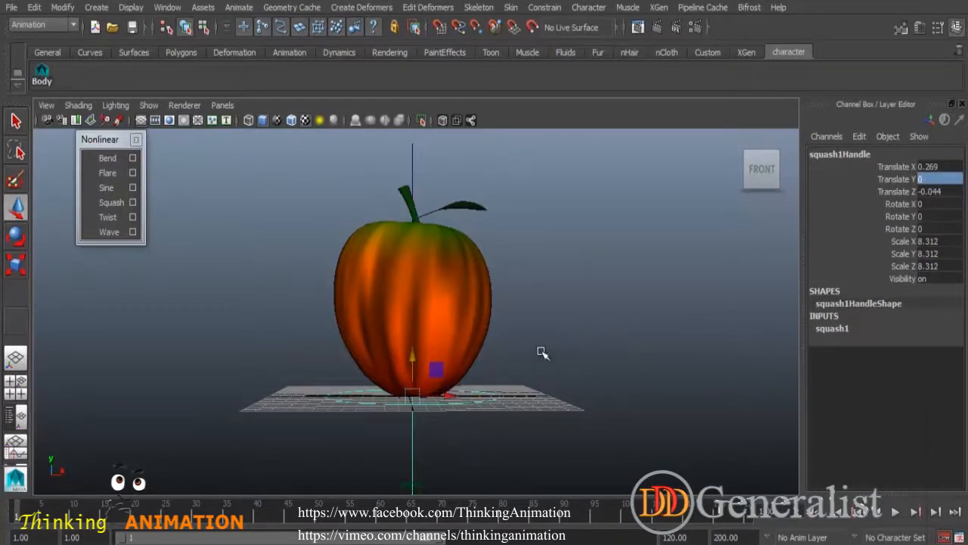
# Display the scene in wireframe and set squash1's High Bound to 2.3 so the handle extends above the apple's stem
pyautogui.press('4')
pyautogui.click(832, 328)
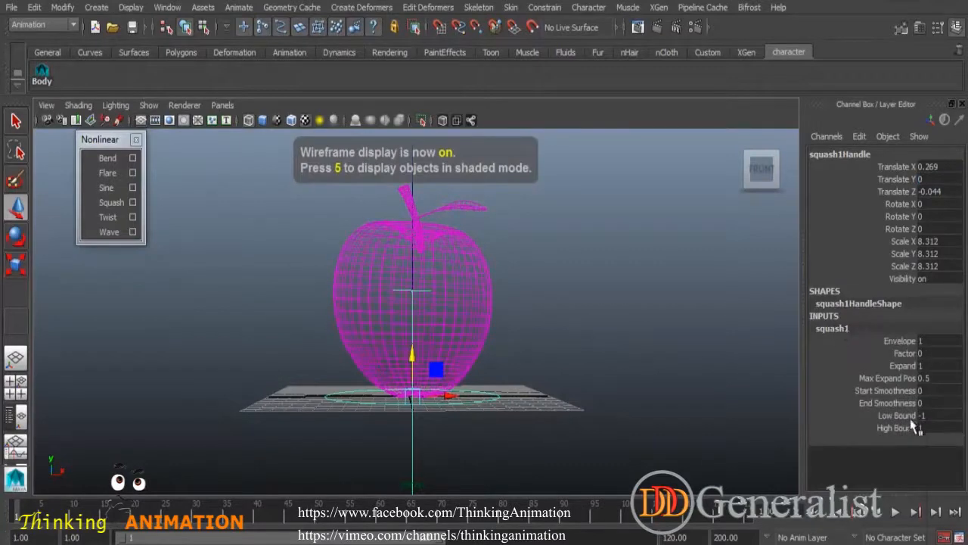
pyautogui.click(872, 427)
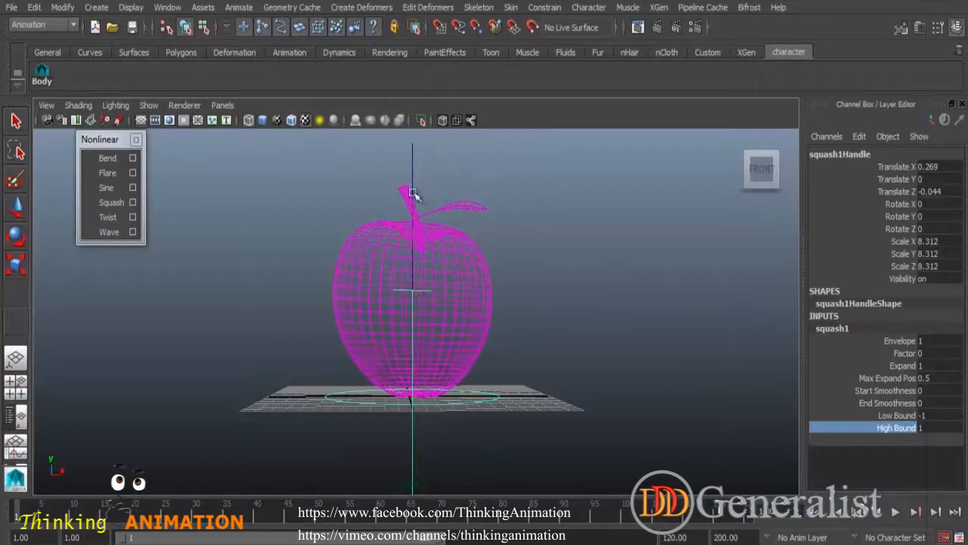
pyautogui.moveTo(607, 355); pyautogui.dragTo(620, 357, button='middle')
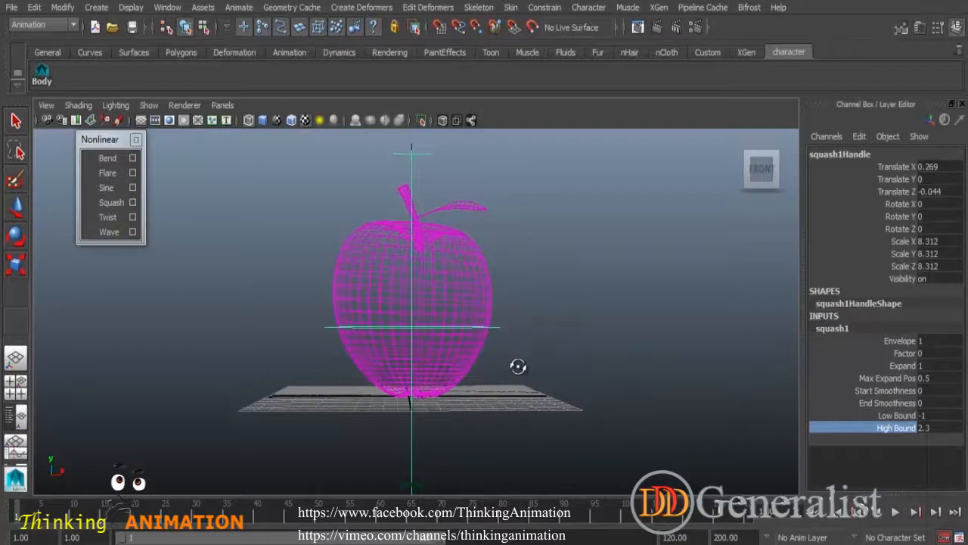
pyautogui.keyDown('alt'); pyautogui.moveTo(519, 367); pyautogui.dragTo(501, 357); pyautogui.keyUp('alt')
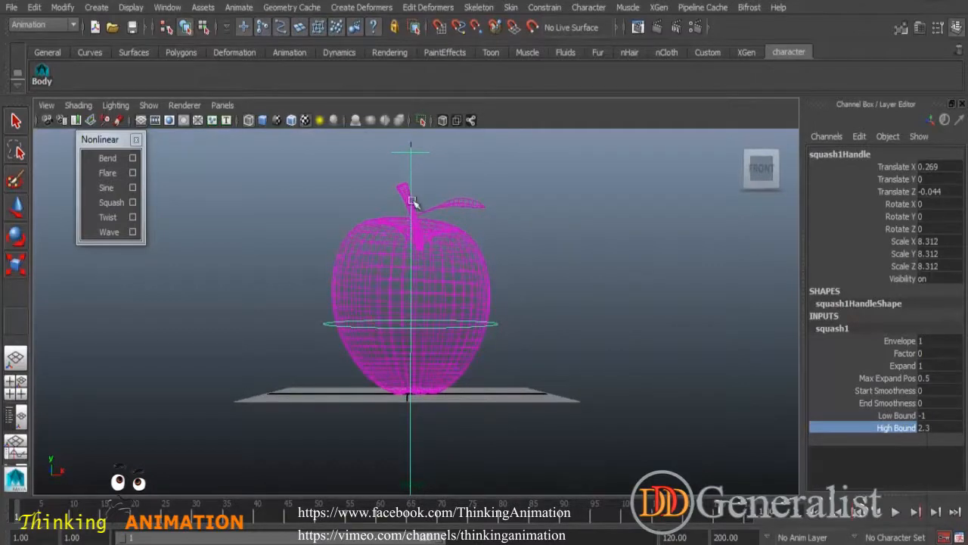
pyautogui.click(16, 212)
pyautogui.keyDown('alt'); pyautogui.moveTo(441, 416); pyautogui.dragTo(418, 392); pyautogui.keyUp('alt')
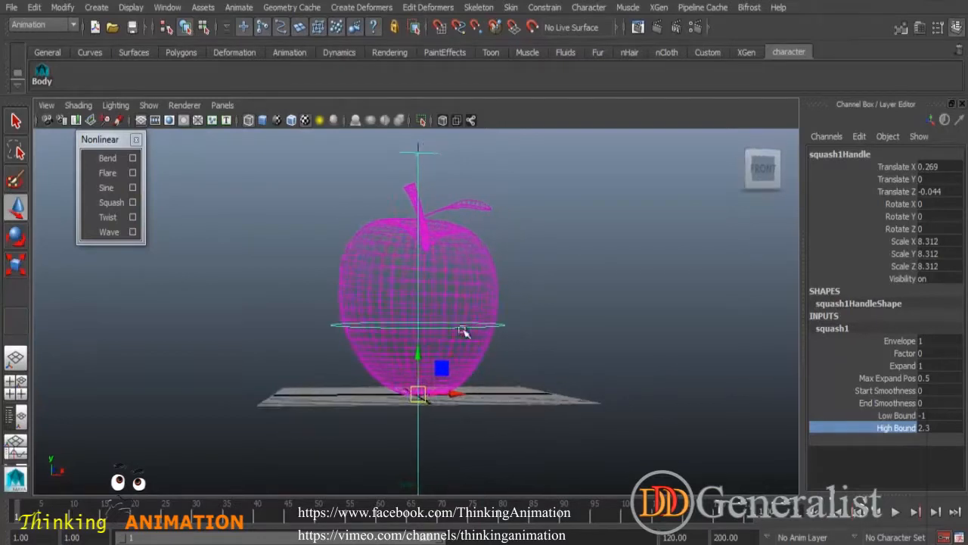
pyautogui.keyDown('alt'); pyautogui.moveTo(469, 341); pyautogui.dragTo(448, 377); pyautogui.keyUp('alt')
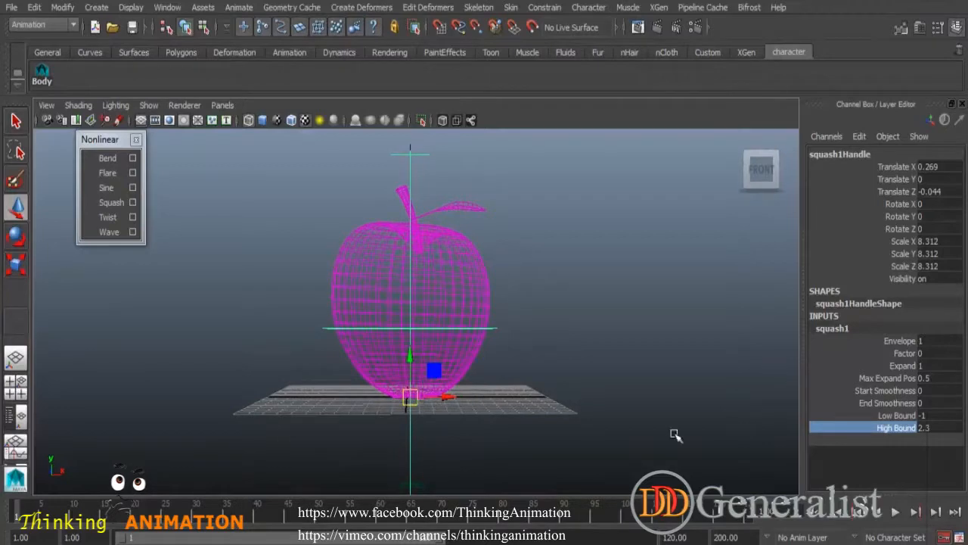
# Try stretching the wireframe apple with a squash1 Factor of about 0.2 and reset the Factor to 0
pyautogui.click(906, 356)
pyautogui.moveTo(726, 359); pyautogui.dragTo(727, 361, button='middle')
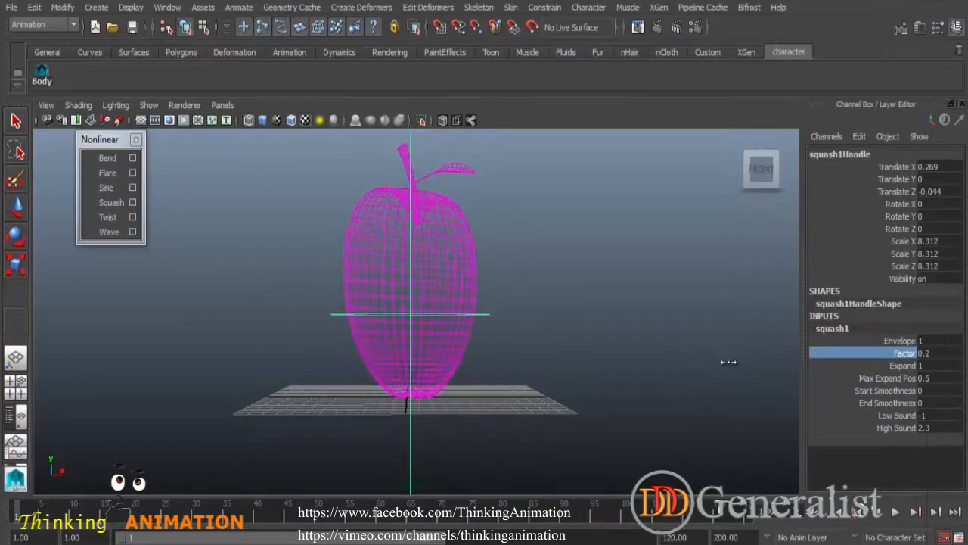
pyautogui.doubleClick(942, 353)
pyautogui.write('0')
pyautogui.press('Return')
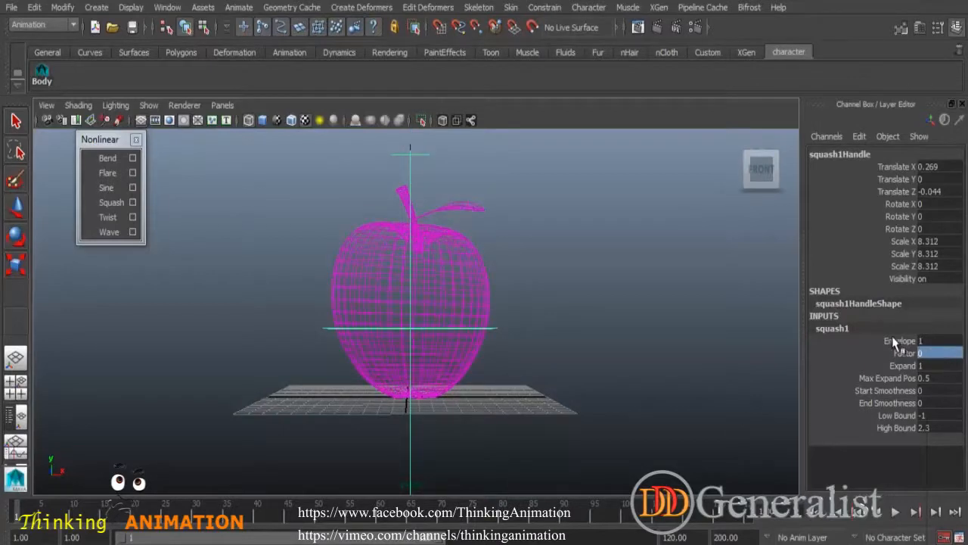
# Switch to textured shaded display and stretch the apple with a squash1 Factor of 0.2
pyautogui.press('6')
pyautogui.click(904, 354)
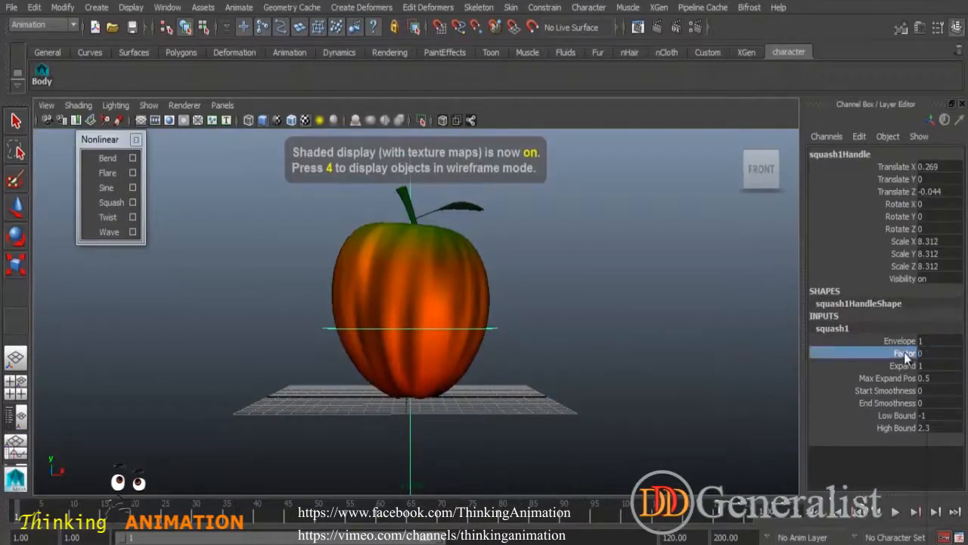
pyautogui.moveTo(668, 351); pyautogui.dragTo(669, 352, button='middle')
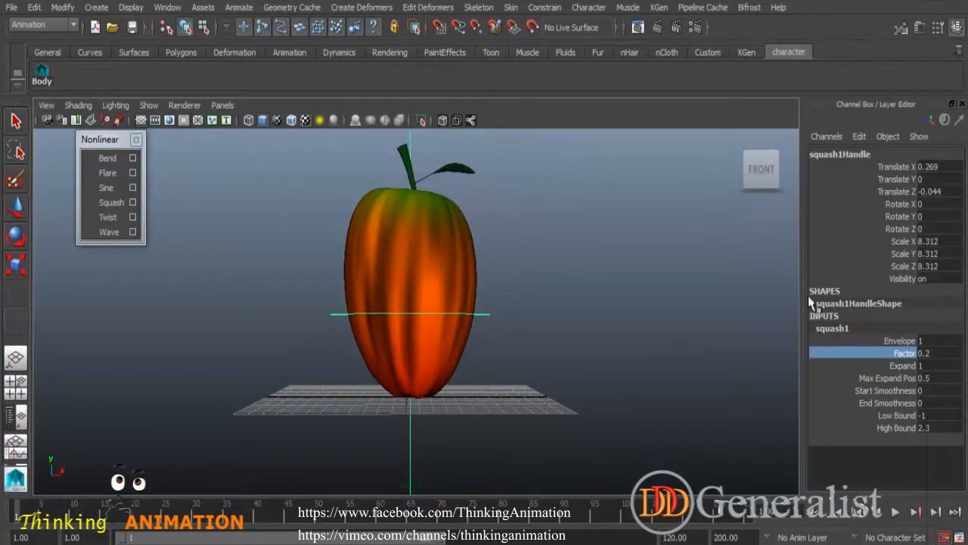
# Select the apple mesh, try varying bend1's Curvature on the stretched shape, and deselect the mesh
pyautogui.click(433, 202)
pyautogui.click(412, 138)
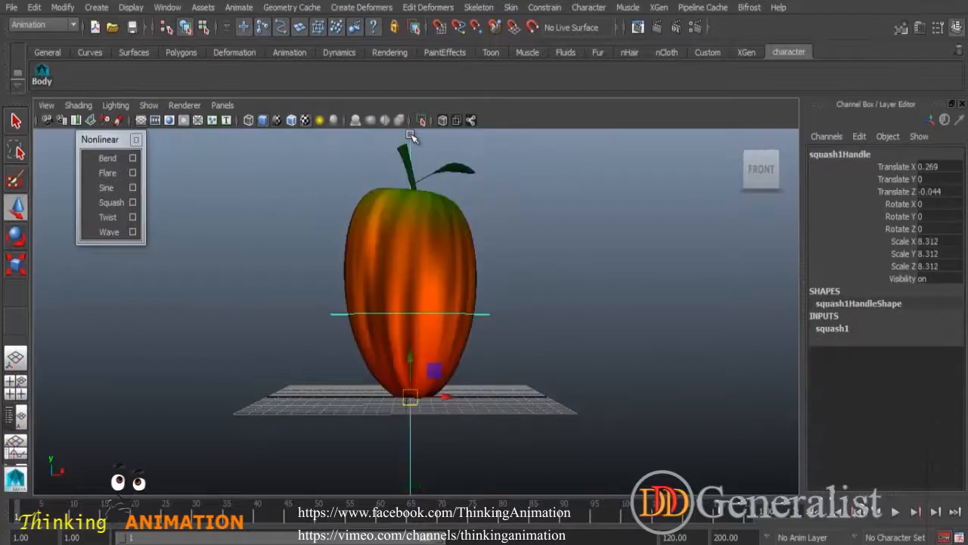
pyautogui.click(428, 198)
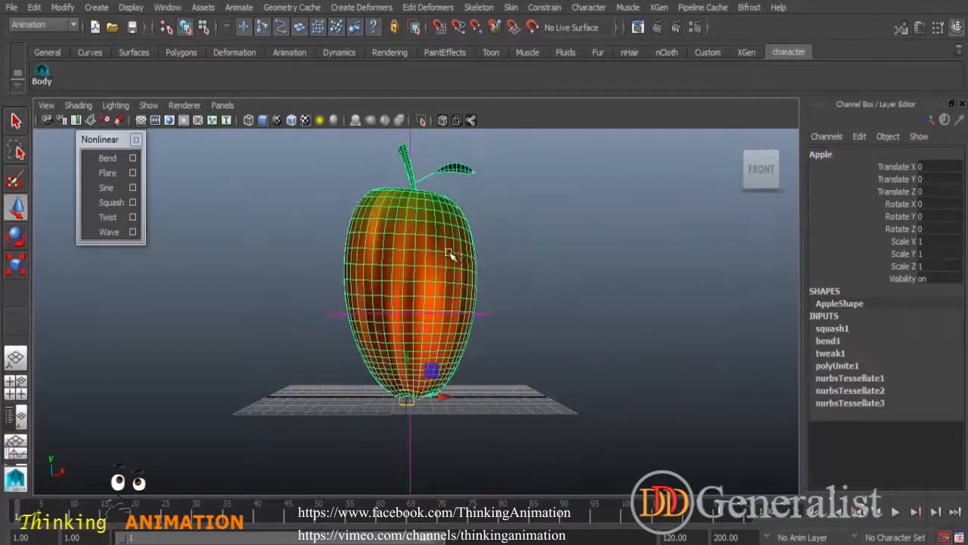
pyautogui.click(828, 340)
pyautogui.click(911, 367)
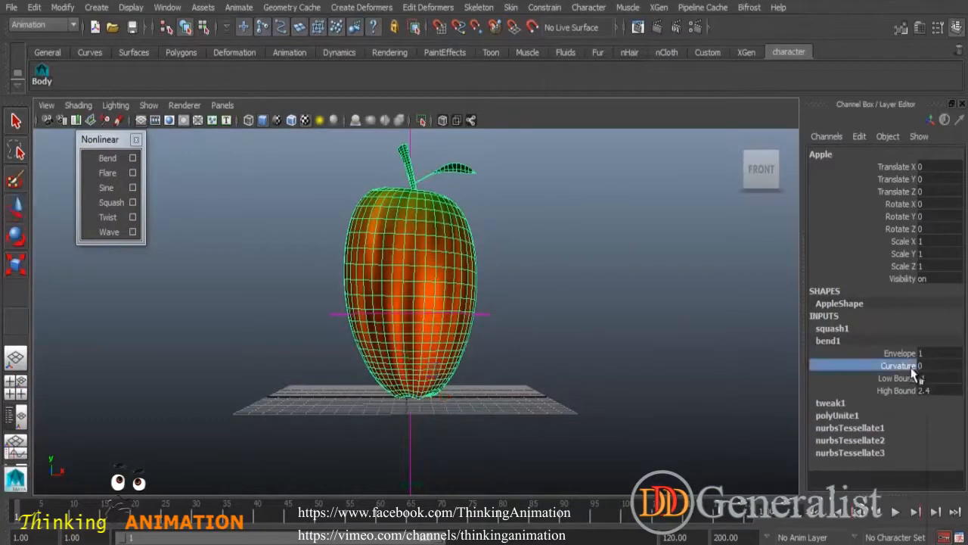
pyautogui.moveTo(609, 349); pyautogui.dragTo(610, 350, button='middle')
pyautogui.moveTo(624, 363); pyautogui.dragTo(607, 309, button='middle')
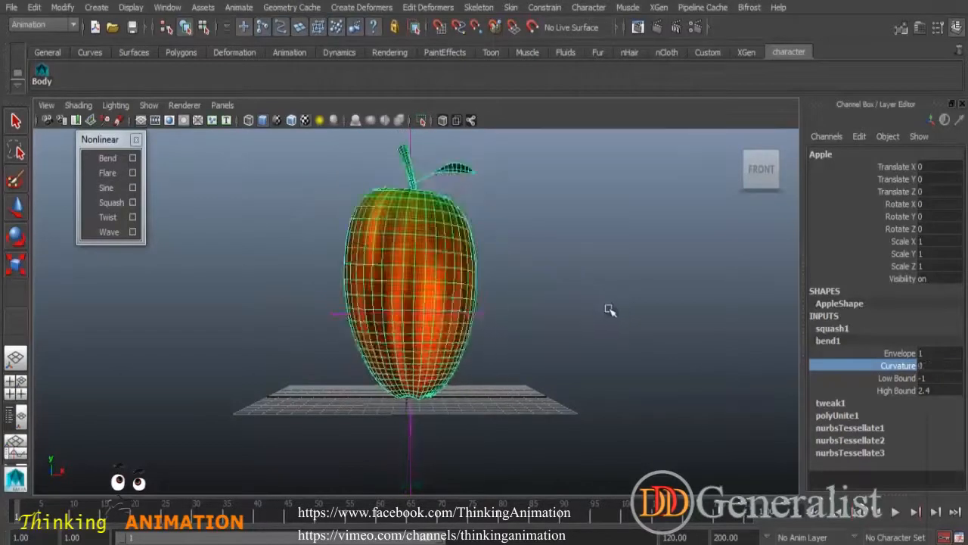
pyautogui.click(607, 310)
# Select bend1Handle in the Outliner and minimize the Outliner window
pyautogui.click(413, 137)
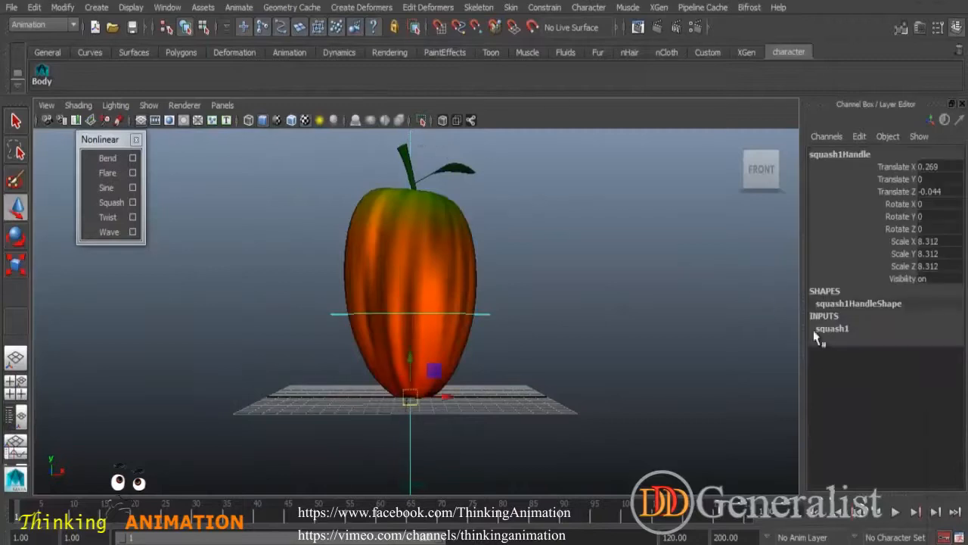
pyautogui.keyDown('alt'); pyautogui.moveTo(673, 286); pyautogui.dragTo(698, 386); pyautogui.keyUp('alt')
pyautogui.keyDown('alt'); pyautogui.moveTo(607, 341); pyautogui.dragTo(539, 344); pyautogui.keyUp('alt')
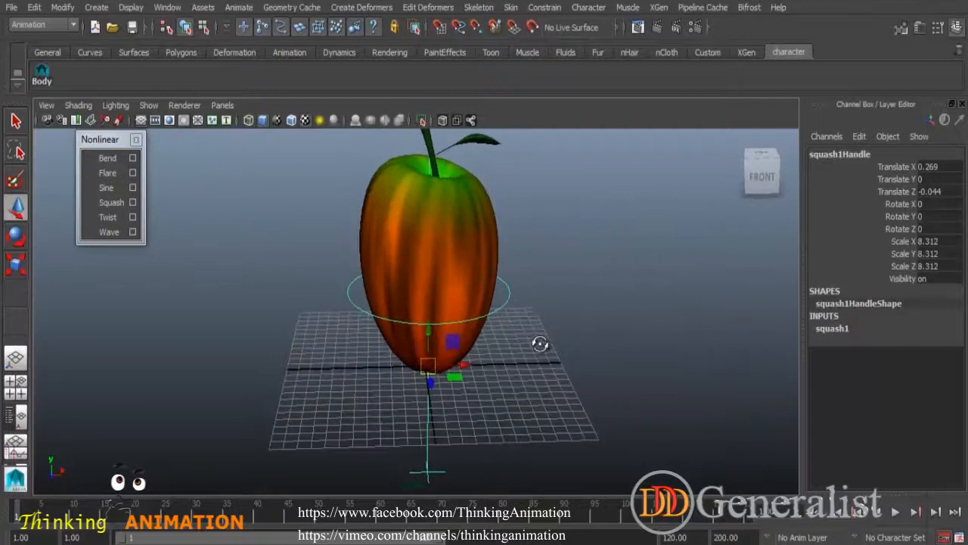
pyautogui.click(575, 301)
pyautogui.keyDown('alt'); pyautogui.moveTo(575, 301); pyautogui.dragTo(585, 281); pyautogui.keyUp('alt')
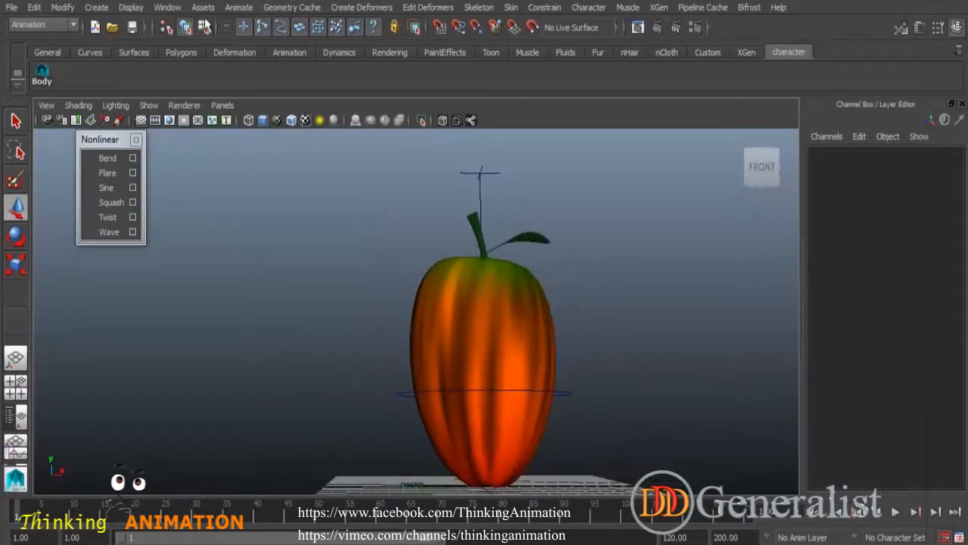
pyautogui.click(168, 7)
pyautogui.click(194, 121)
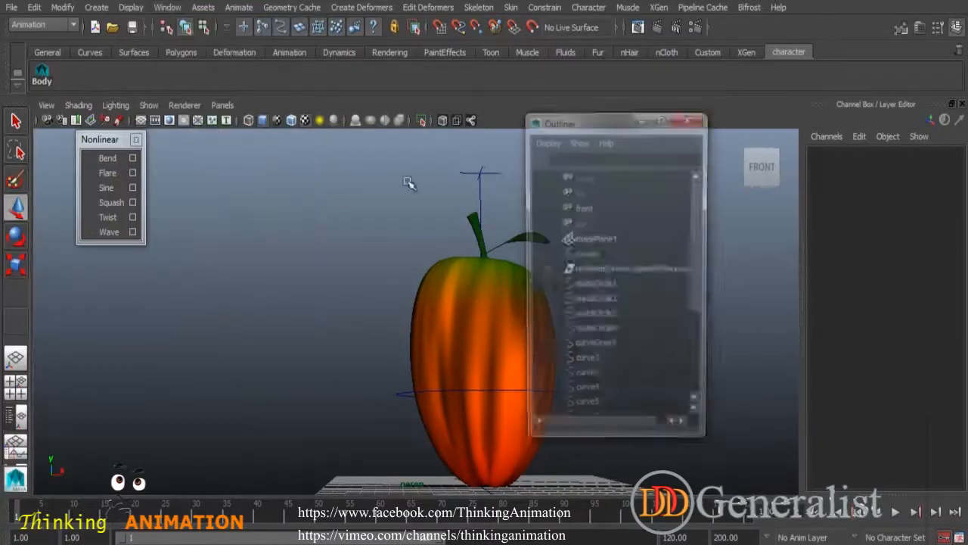
pyautogui.scroll(-3, 690, 284)
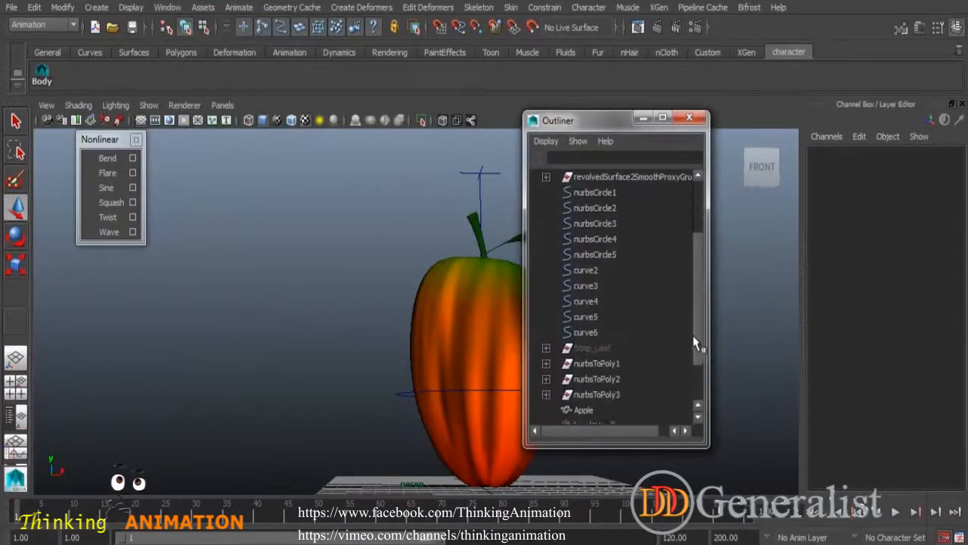
pyautogui.click(600, 363)
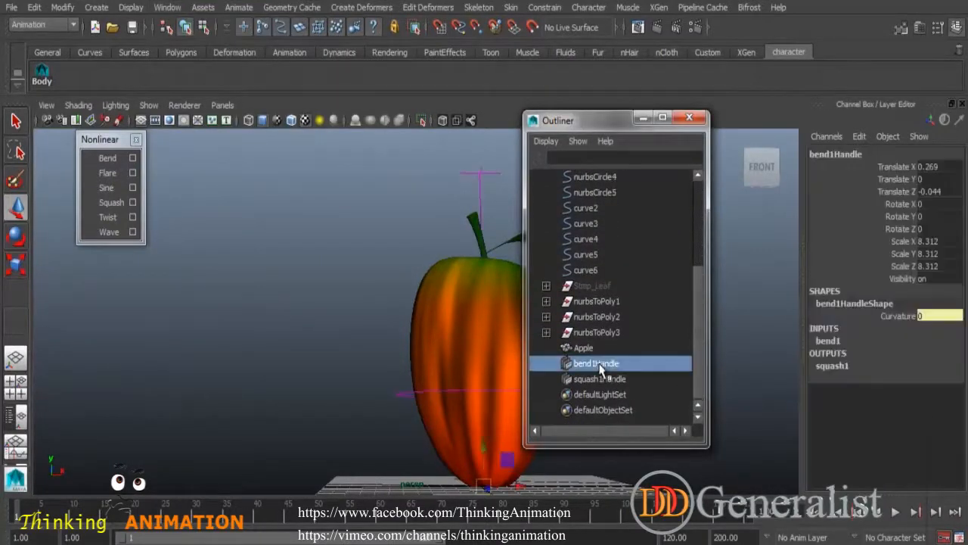
pyautogui.click(642, 118)
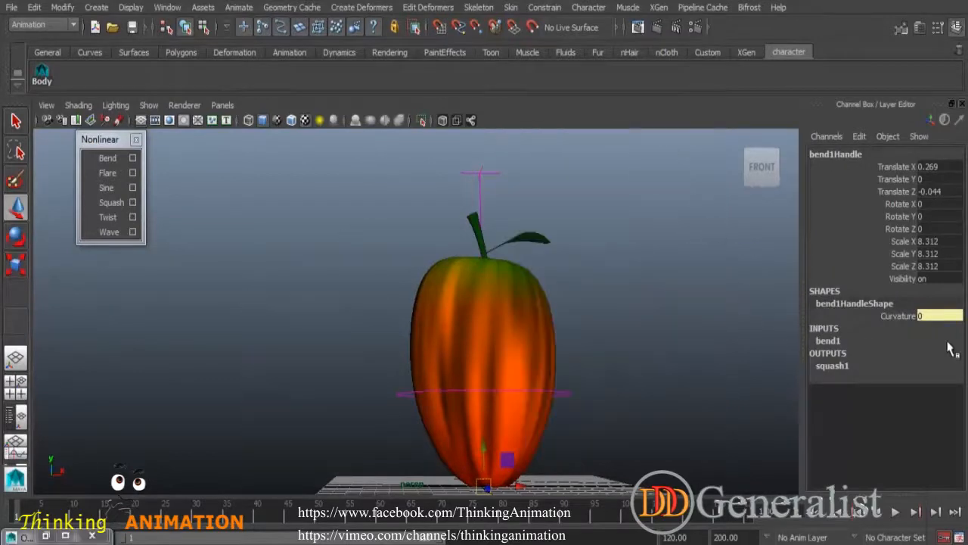
# Try bending the stretched apple with a bend1 Curvature of about 17.189 and inspect the shape from several angles
pyautogui.click(831, 341)
pyautogui.click(897, 365)
pyautogui.moveTo(683, 331)
pyautogui.mouseDown(button='middle')
pyautogui.moveTo(655, 311)
pyautogui.moveTo(697, 330)
pyautogui.mouseUp(button='middle')
pyautogui.keyDown('alt'); pyautogui.moveTo(586, 360); pyautogui.dragTo(598, 398); pyautogui.keyUp('alt')
pyautogui.keyDown('alt'); pyautogui.moveTo(637, 464); pyautogui.dragTo(649, 373, button='middle'); pyautogui.keyUp('alt')
pyautogui.keyDown('alt'); pyautogui.moveTo(649, 373); pyautogui.dragTo(551, 341); pyautogui.keyUp('alt')
pyautogui.moveTo(552, 342); pyautogui.dragTo(578, 249, button='middle')
# Try a squash1 Factor of 0.3 together with a different bend1 Curvature, and undo both changes
pyautogui.click(836, 415)
pyautogui.click(894, 440)
pyautogui.moveTo(730, 398); pyautogui.dragTo(729, 396, button='middle')
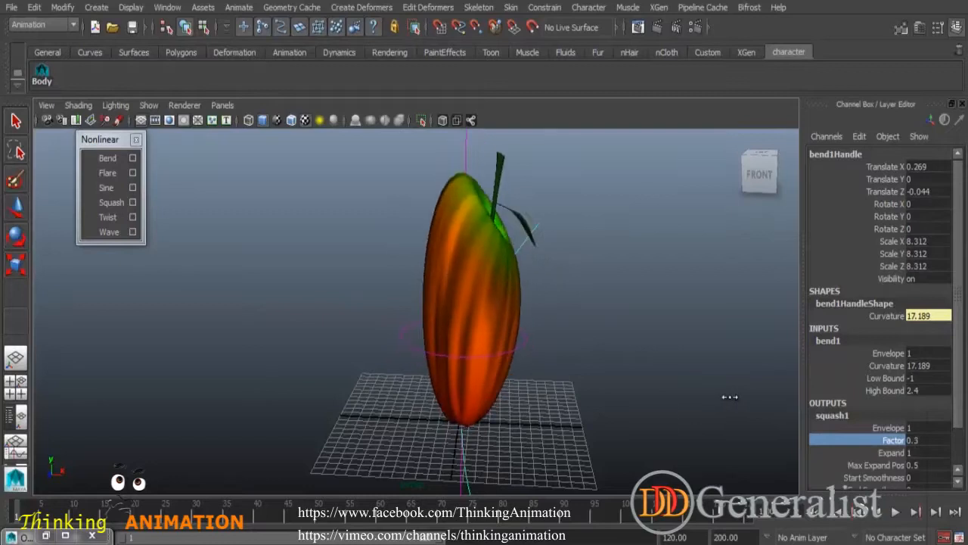
pyautogui.click(891, 366)
pyautogui.moveTo(635, 341); pyautogui.dragTo(697, 311, button='middle')
pyautogui.hotkey('ctrl', 'z')
pyautogui.hotkey('ctrl', 'z')
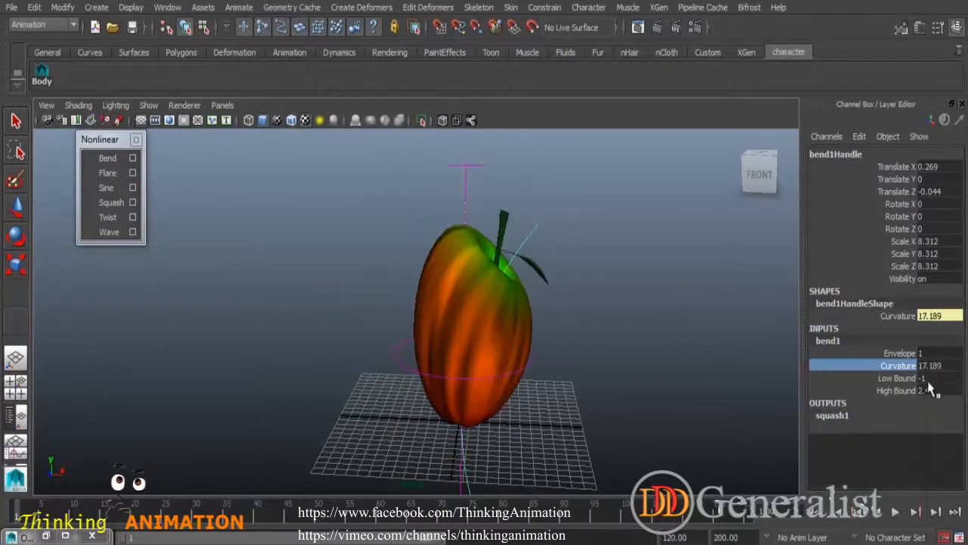
# Reset bend1's Curvature to 0, select the squash handle, and reset squash1's Factor to 0
pyautogui.click(951, 365)
pyautogui.write('0')
pyautogui.press('Return')
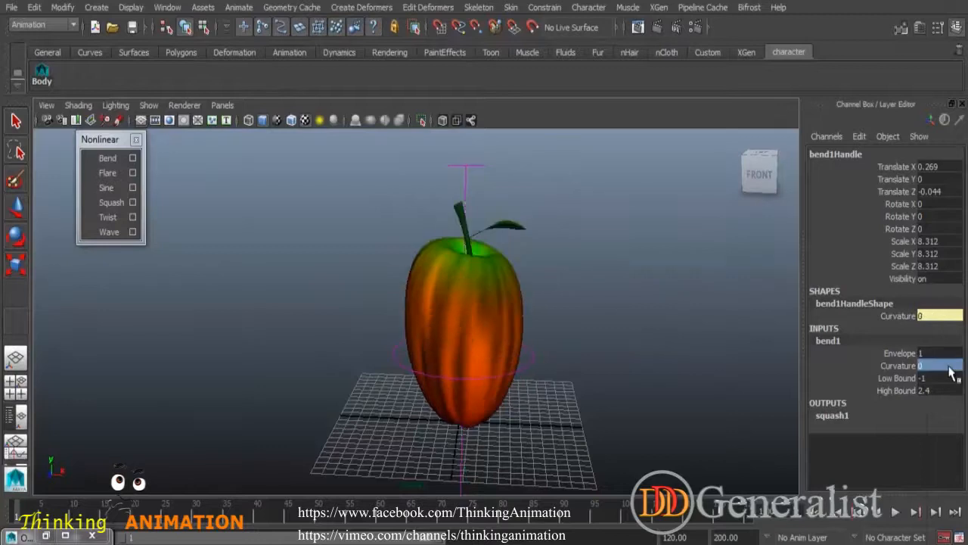
pyautogui.click(569, 356)
pyautogui.click(532, 355)
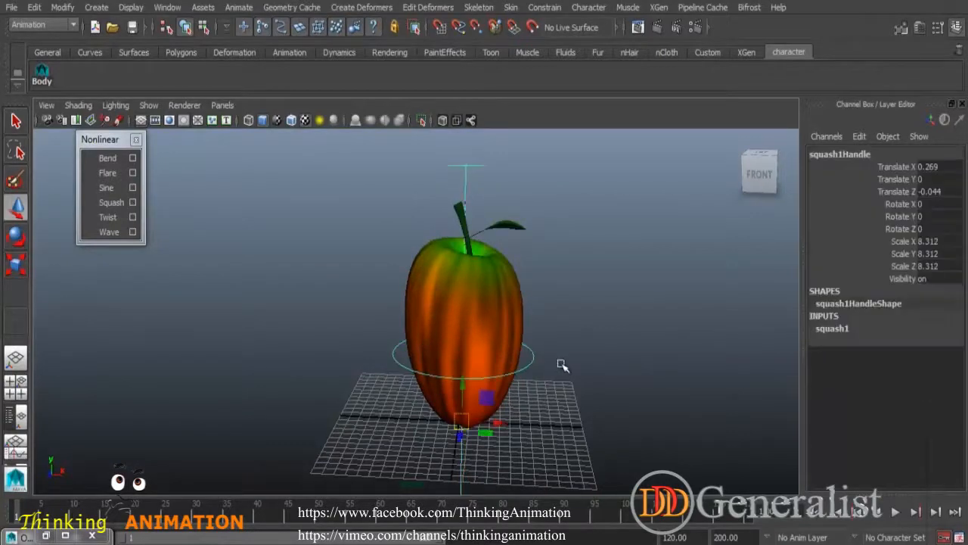
pyautogui.click(840, 330)
pyautogui.click(936, 353)
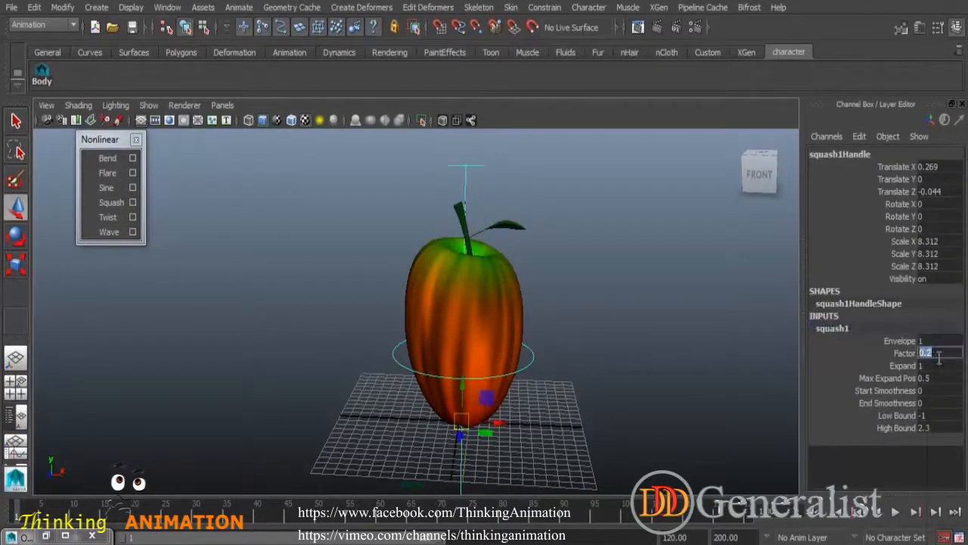
pyautogui.press('Return')
pyautogui.keyDown('alt'); pyautogui.moveTo(533, 437); pyautogui.dragTo(514, 361); pyautogui.keyUp('alt')
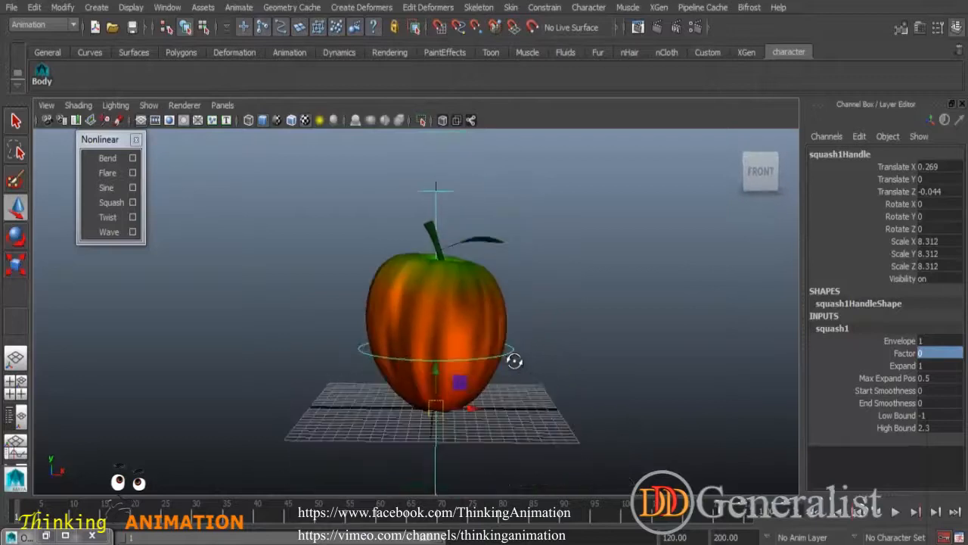
# Save the scene and clear the selection
pyautogui.click(12, 7)
pyautogui.click(55, 67)
pyautogui.click(267, 239)
pyautogui.keyDown('alt'); pyautogui.moveTo(582, 378); pyautogui.dragTo(524, 342, button='right'); pyautogui.keyUp('alt')
pyautogui.moveTo(466, 370)
pyautogui.keyDown('alt'); pyautogui.mouseDown()
pyautogui.moveTo(428, 366)
pyautogui.moveTo(480, 377)
pyautogui.moveTo(467, 368)
pyautogui.mouseUp(); pyautogui.keyUp('alt')
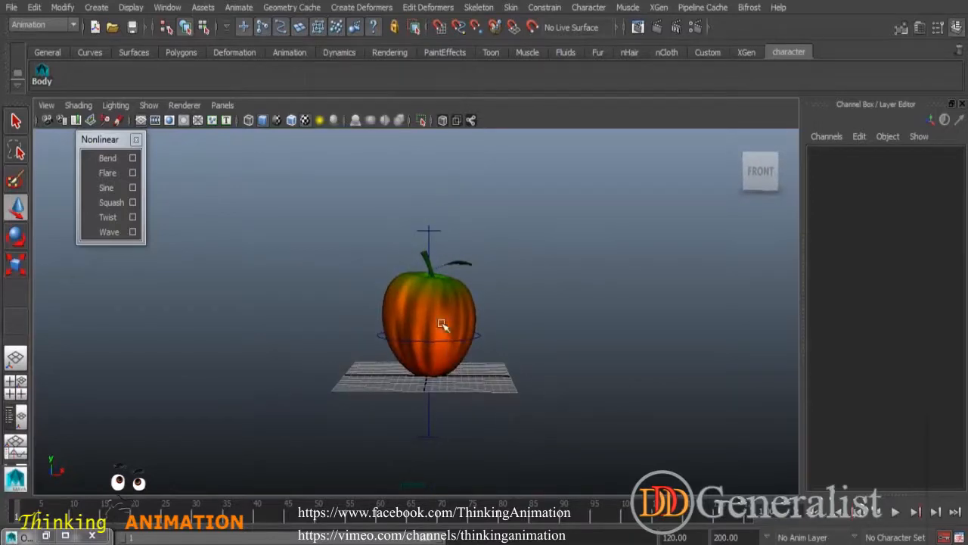
# Select the apple mesh and move it sideways away from the deformer handles to a Translate X of about -23.045
pyautogui.keyDown('alt'); pyautogui.moveTo(475, 312); pyautogui.dragTo(609, 405, button='right'); pyautogui.keyUp('alt')
pyautogui.click(497, 290)
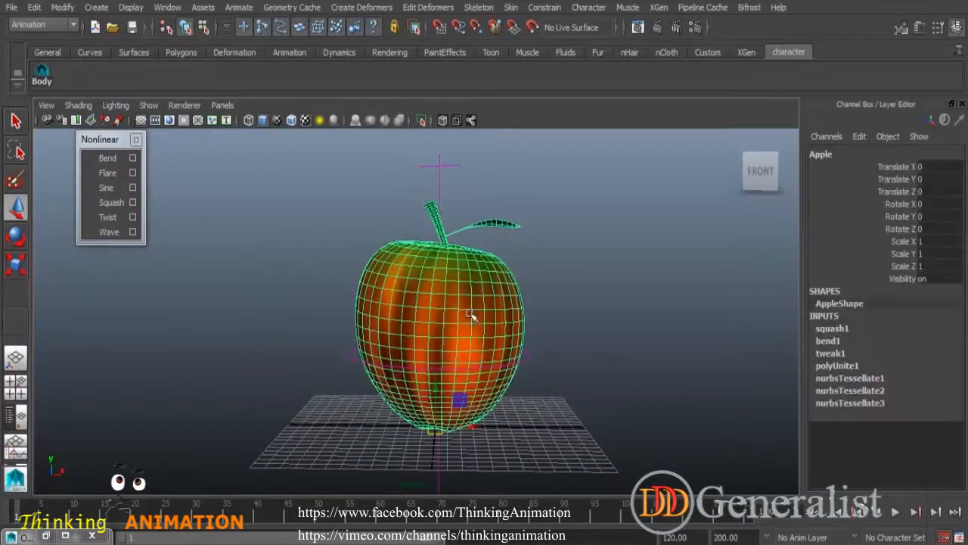
pyautogui.moveTo(479, 427); pyautogui.dragTo(246, 425)
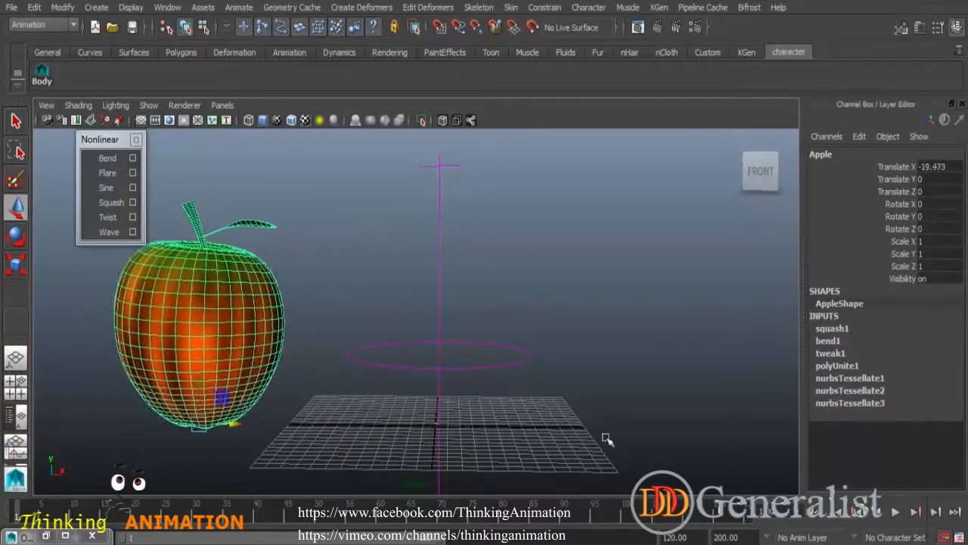
pyautogui.keyDown('alt'); pyautogui.moveTo(606, 439); pyautogui.dragTo(536, 372, button='right'); pyautogui.keyUp('alt')
pyautogui.keyDown('alt'); pyautogui.moveTo(535, 371); pyautogui.dragTo(603, 371, button='middle'); pyautogui.keyUp('alt')
pyautogui.moveTo(384, 380); pyautogui.dragTo(357, 379)
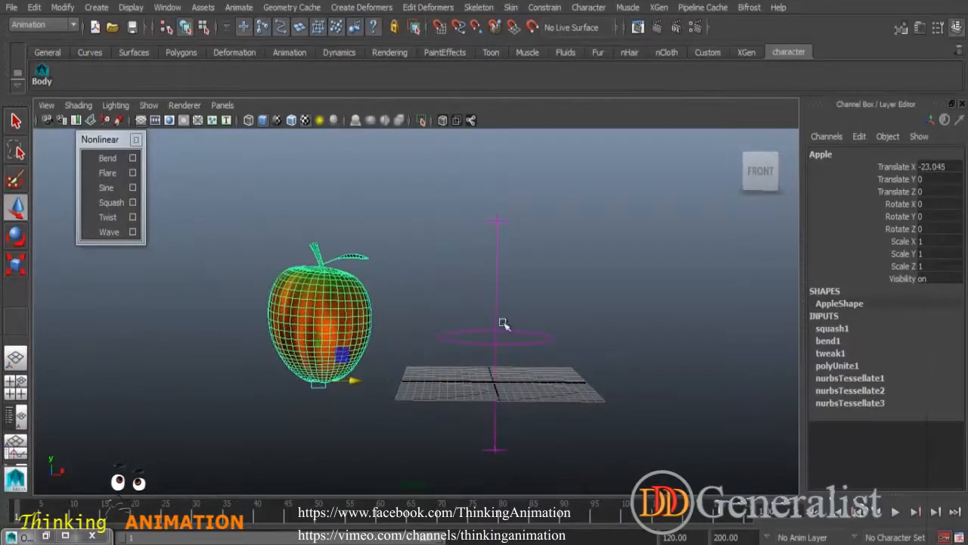
# Select the bend handle and set bend1's Curvature to about 10.313 to test it on the displaced apple
pyautogui.click(534, 337)
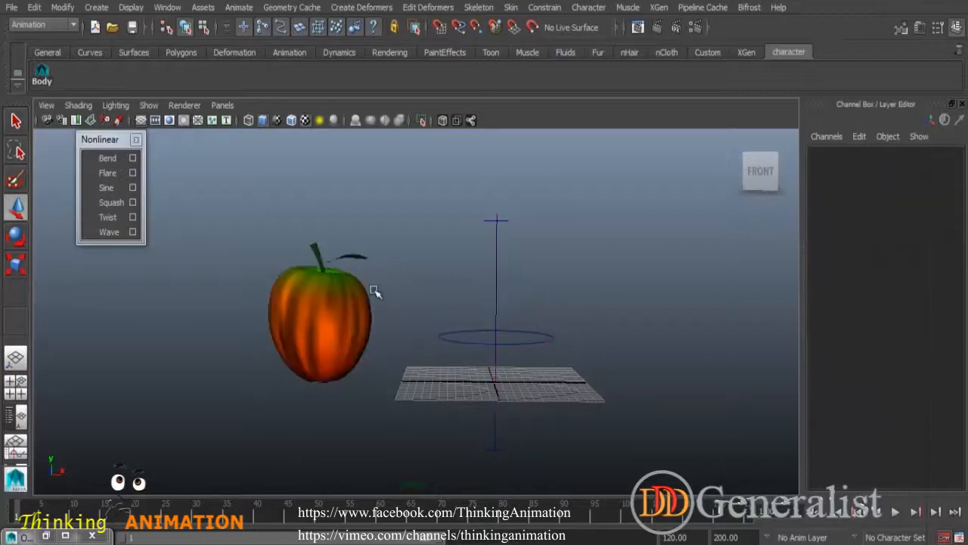
pyautogui.click(496, 249)
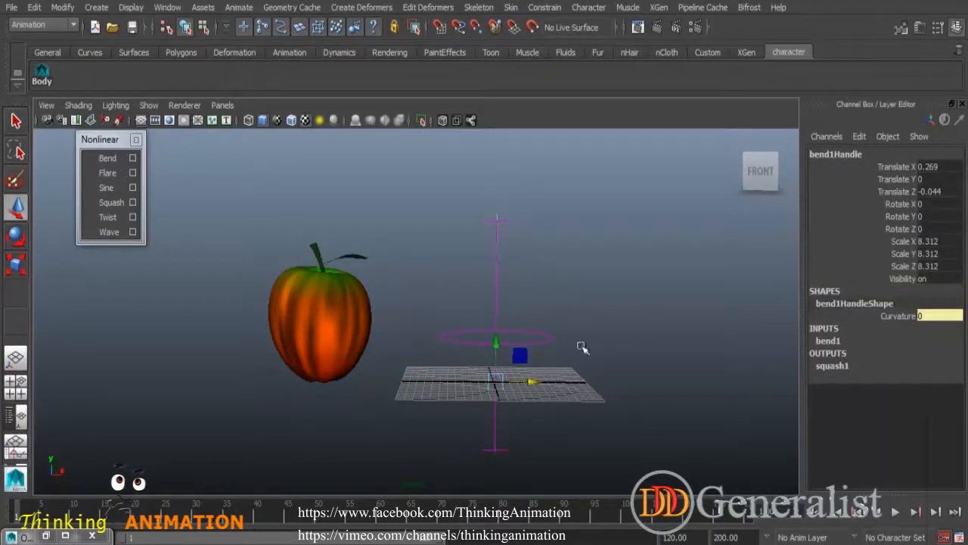
pyautogui.click(832, 341)
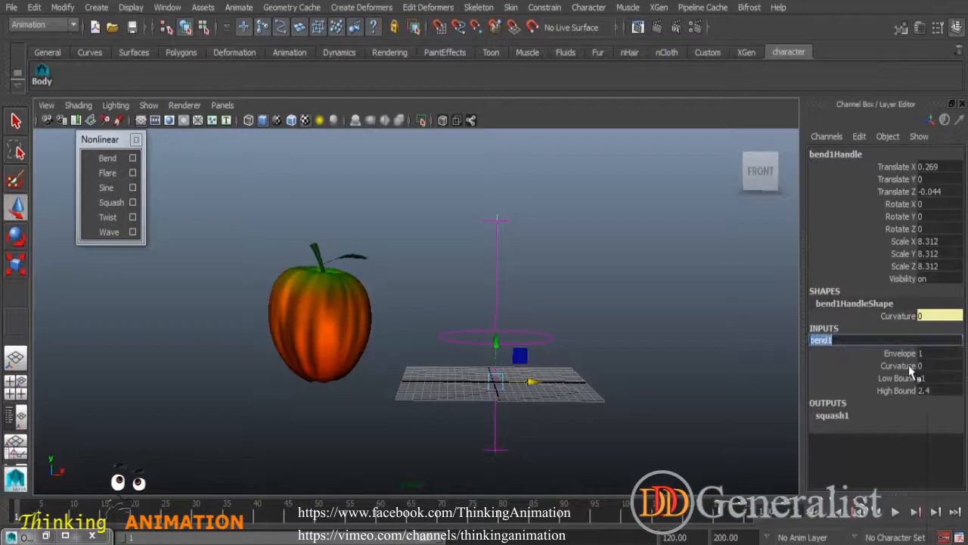
pyautogui.click(899, 366)
pyautogui.moveTo(713, 367); pyautogui.dragTo(717, 315, button='middle')
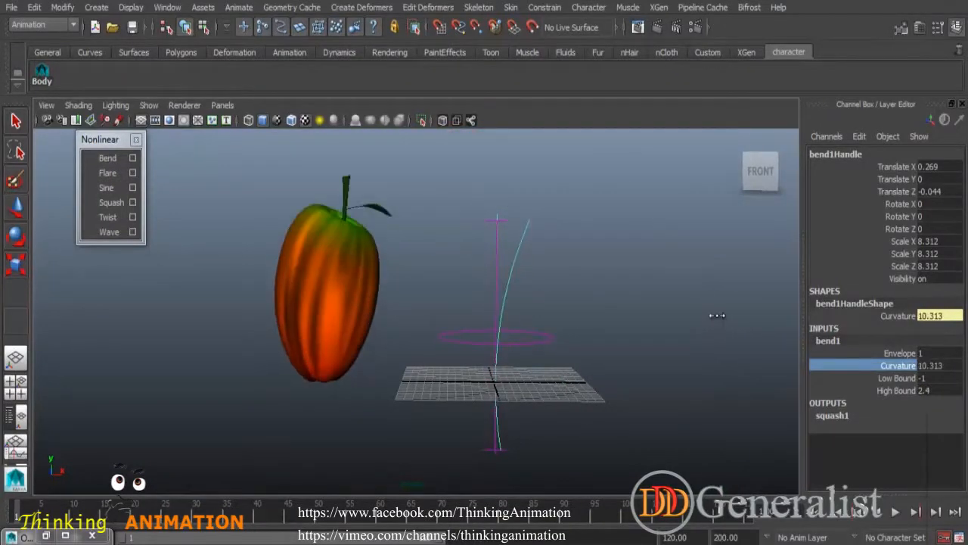
# Select the squash handle and vary squash1's Factor, reaching -2, to test it on the displaced apple
pyautogui.click(551, 340)
pyautogui.press('t')
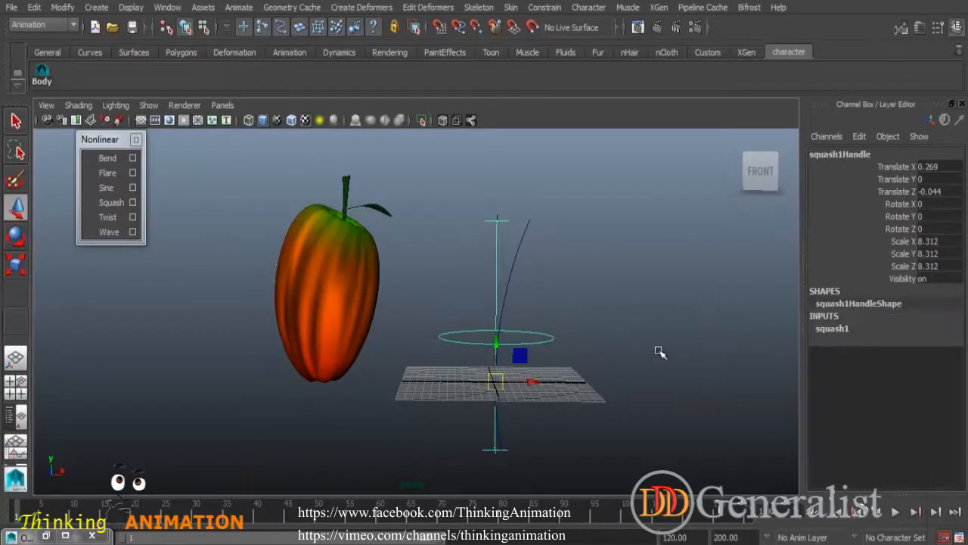
pyautogui.click(832, 329)
pyautogui.click(903, 353)
pyautogui.moveTo(703, 353); pyautogui.dragTo(670, 349, button='middle')
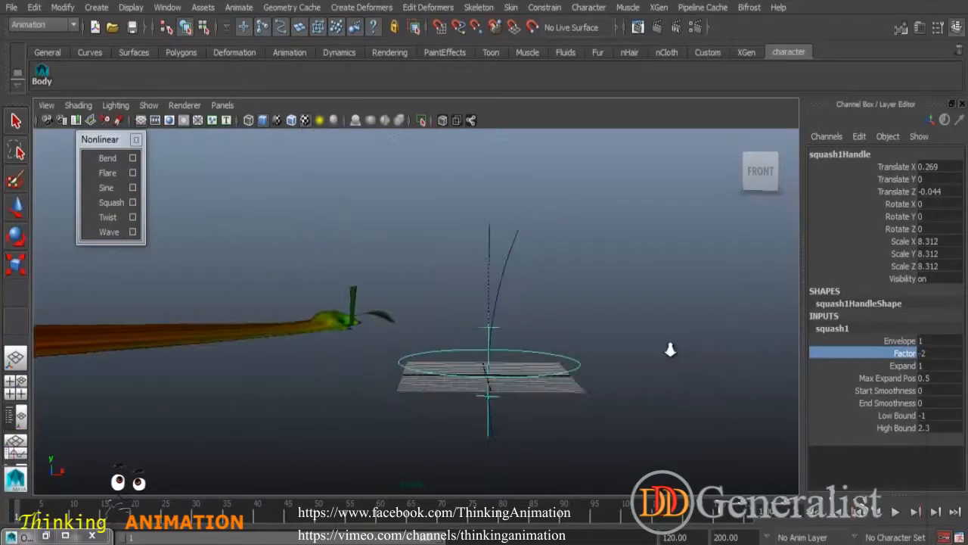
pyautogui.scroll(-5, 544, 296)
pyautogui.keyDown('alt'); pyautogui.moveTo(532, 294); pyautogui.dragTo(713, 295, button='middle'); pyautogui.keyUp('alt')
pyautogui.scroll(-2, 647, 294)
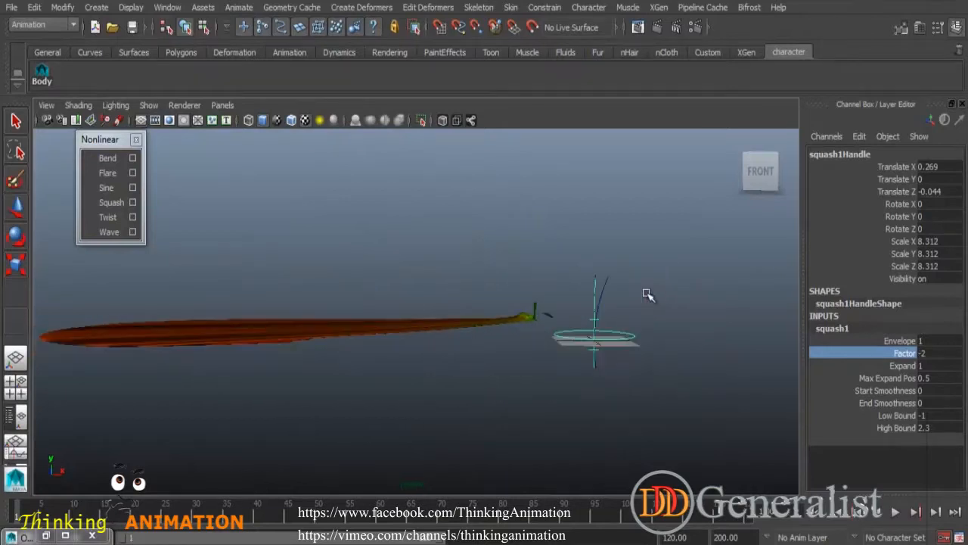
pyautogui.moveTo(702, 354); pyautogui.dragTo(722, 346, button='middle')
# Undo the squash and bend tests and the apple's sideways move, restoring its Translate X to 0
pyautogui.hotkey('ctrl', 'z')
pyautogui.hotkey('ctrl', 'z')
pyautogui.press('w')
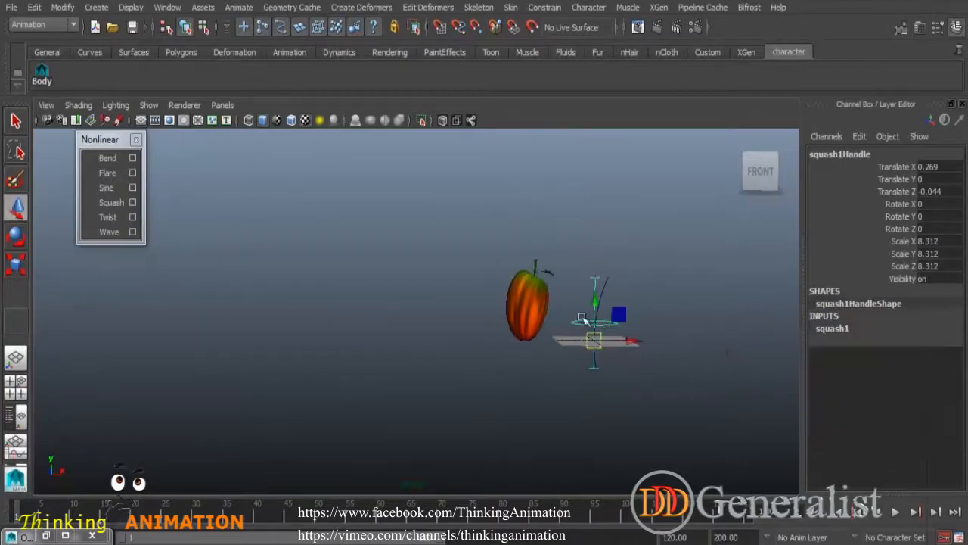
pyautogui.hotkey('ctrl', 'z')
pyautogui.hotkey('ctrl', 'z')
pyautogui.hotkey('ctrl', 'z')
pyautogui.hotkey('ctrl', 'z')
pyautogui.hotkey('ctrl', 'z')
pyautogui.hotkey('ctrl', 'z')
pyautogui.hotkey('ctrl', 'z')
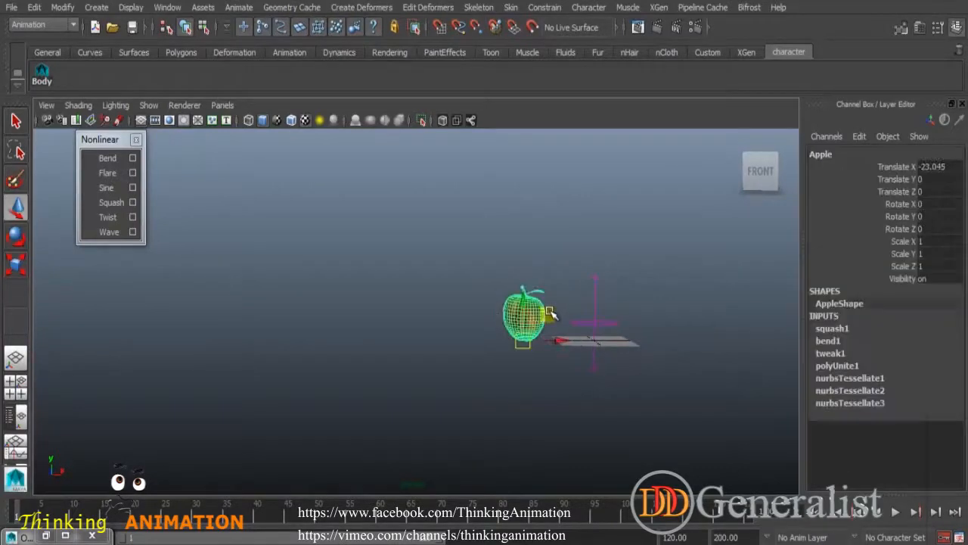
pyautogui.hotkey('ctrl', 'z')
pyautogui.keyDown('alt'); pyautogui.moveTo(619, 370); pyautogui.dragTo(684, 443, button='right'); pyautogui.keyUp('alt')
pyautogui.keyDown('alt'); pyautogui.moveTo(694, 375); pyautogui.dragTo(538, 366, button='middle'); pyautogui.keyUp('alt')
pyautogui.keyDown('alt'); pyautogui.moveTo(538, 366); pyautogui.dragTo(646, 423, button='right'); pyautogui.keyUp('alt')
pyautogui.keyDown('alt'); pyautogui.moveTo(604, 381); pyautogui.dragTo(556, 377, button='middle'); pyautogui.keyUp('alt')
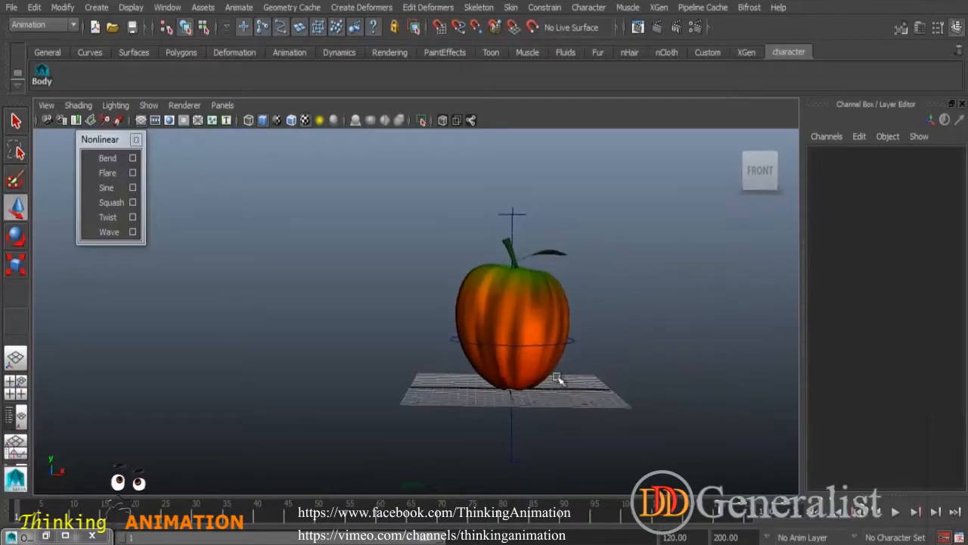
pyautogui.click(555, 292)
pyautogui.keyDown('alt'); pyautogui.moveTo(565, 367); pyautogui.dragTo(668, 433, button='right'); pyautogui.keyUp('alt')
pyautogui.keyDown('alt'); pyautogui.moveTo(669, 417); pyautogui.dragTo(527, 400, button='middle'); pyautogui.keyUp('alt')
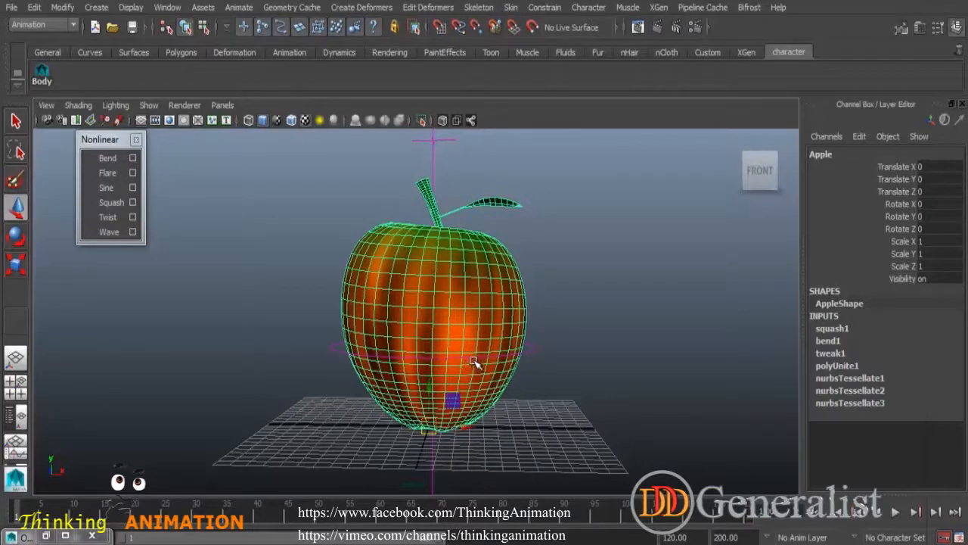
pyautogui.click(576, 336)
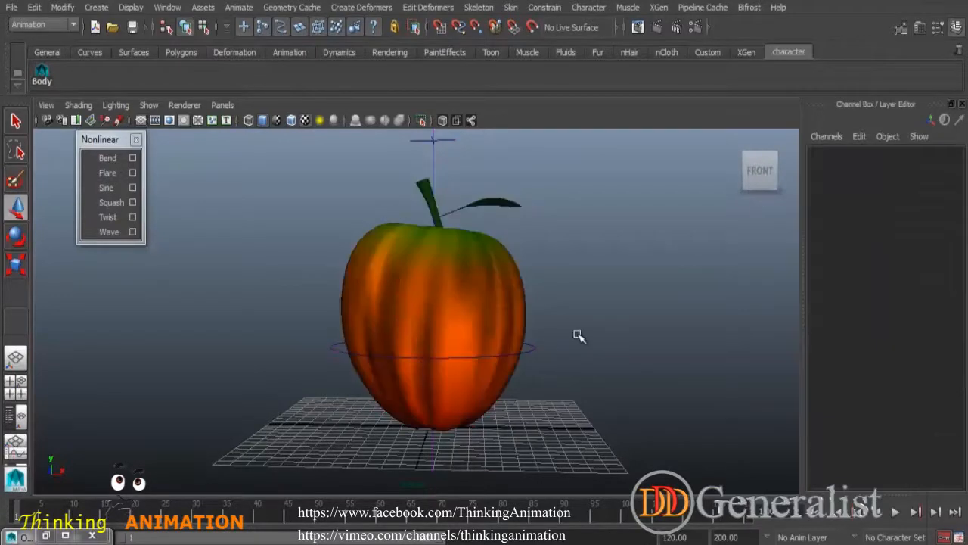
pyautogui.click(495, 263)
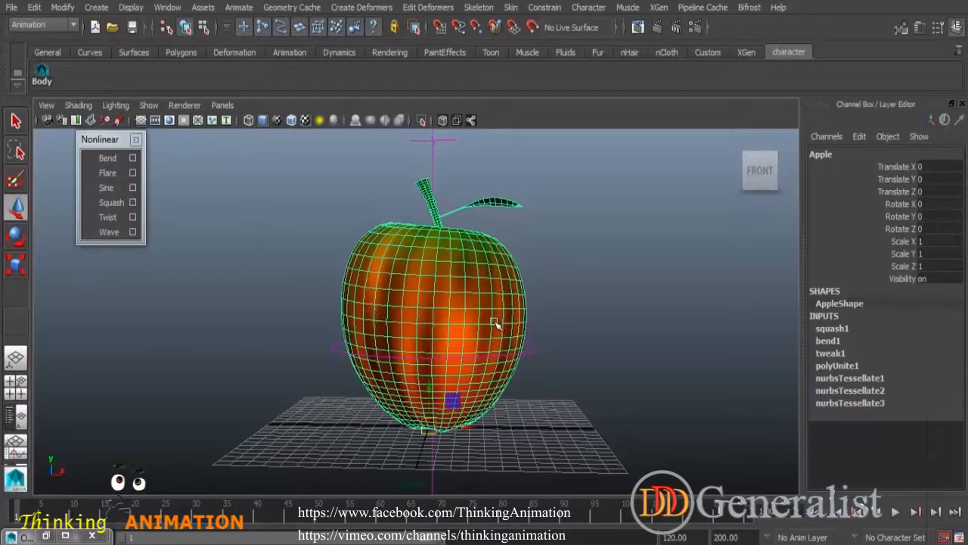
pyautogui.click(604, 331)
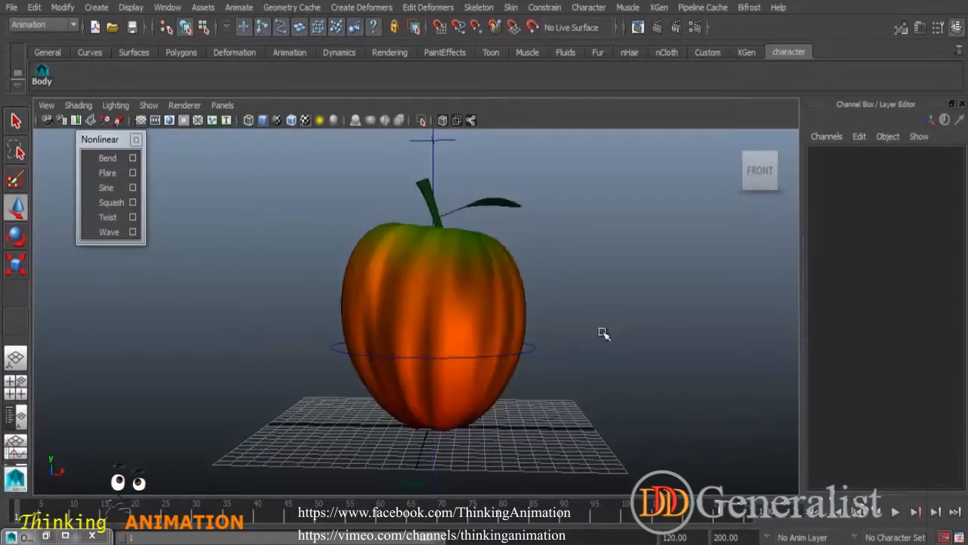
pyautogui.scroll(-3, 570, 331)
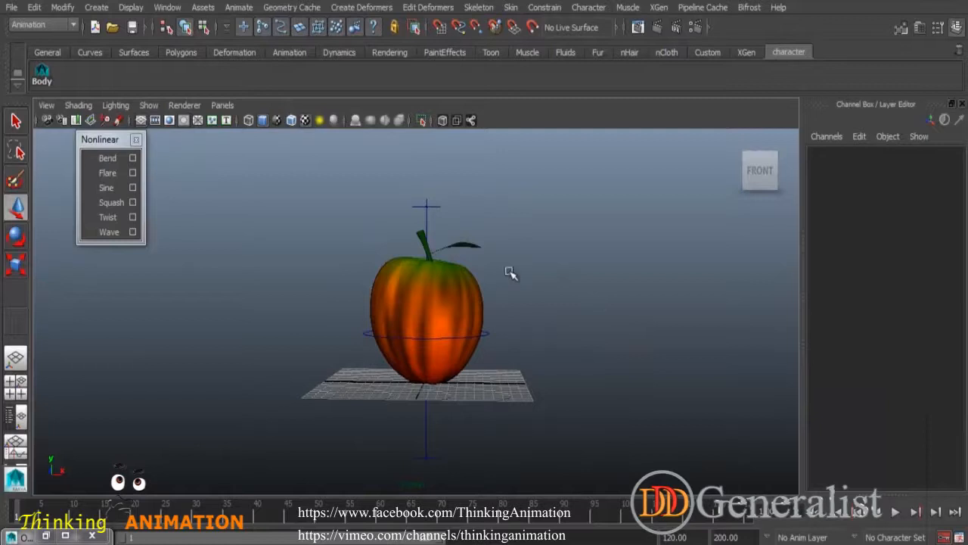
# Select bend1Handle and squash1Handle in the Outliner and parent both to the apple mesh
pyautogui.click(46, 535)
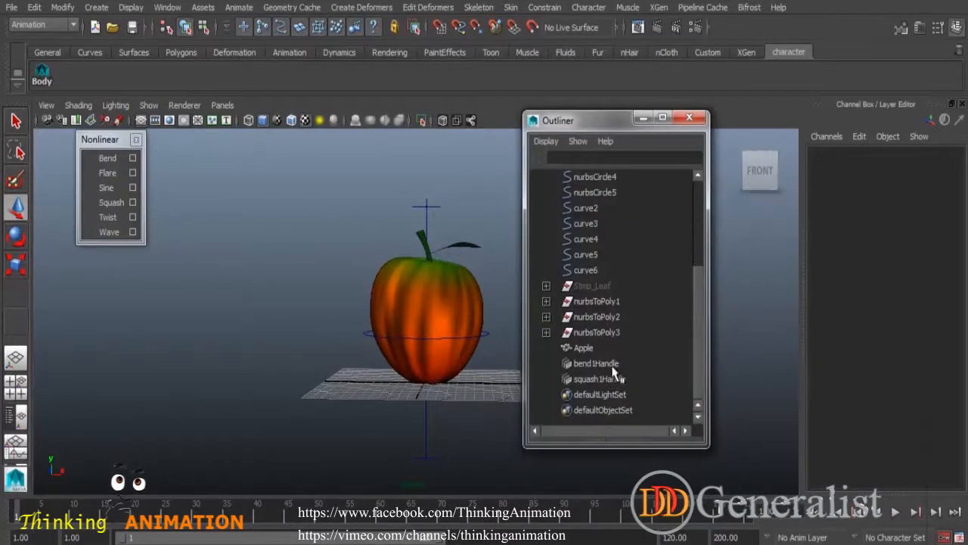
pyautogui.click(597, 364)
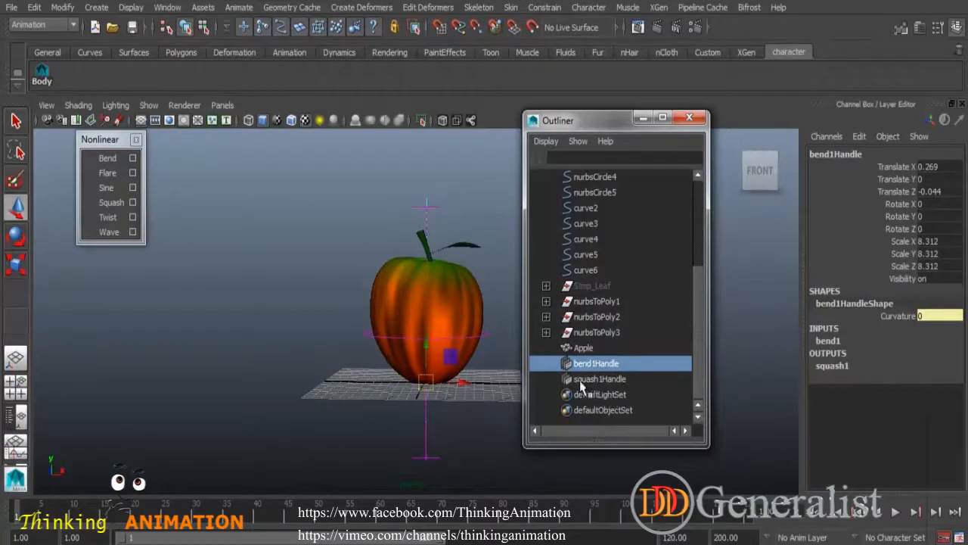
pyautogui.keyDown('ctrl'); pyautogui.click(597, 379); pyautogui.keyUp('ctrl')
pyautogui.click(642, 119)
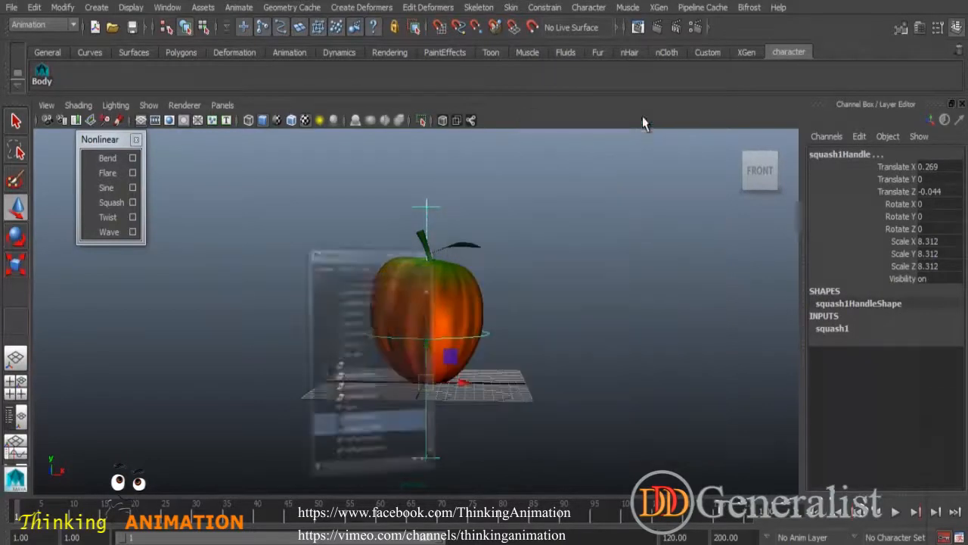
pyautogui.keyDown('shift'); pyautogui.click(469, 276); pyautogui.keyUp('shift')
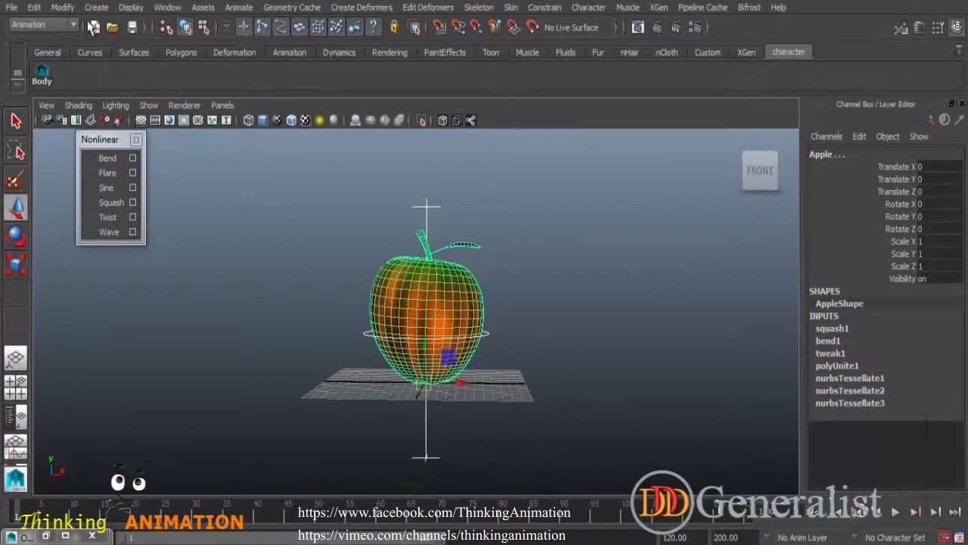
pyautogui.click(34, 7)
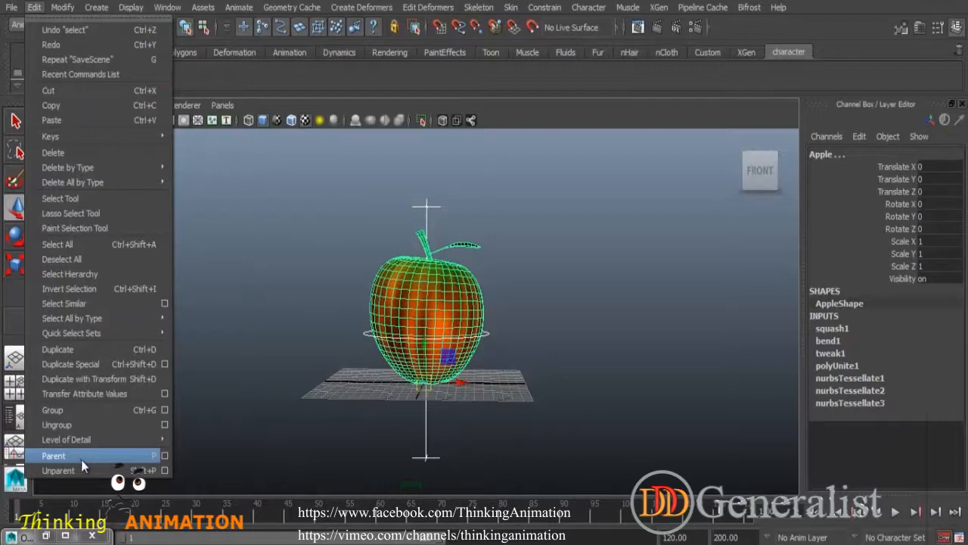
pyautogui.click(54, 455)
pyautogui.click(539, 351)
# Move the apple with its parented handles to a Translate X of about -24.844 and test bend1's Curvature
pyautogui.click(474, 297)
pyautogui.moveTo(484, 381); pyautogui.dragTo(257, 383)
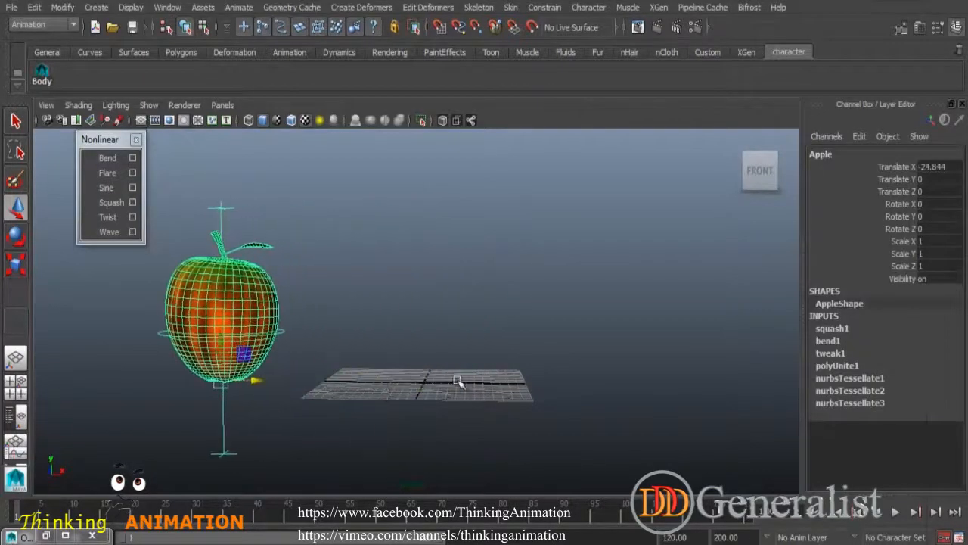
pyautogui.click(828, 341)
pyautogui.click(900, 366)
pyautogui.moveTo(659, 363)
pyautogui.mouseDown(button='middle')
pyautogui.moveTo(659, 353)
pyautogui.moveTo(597, 338)
pyautogui.moveTo(659, 356)
pyautogui.moveTo(645, 356)
pyautogui.mouseUp(button='middle')
# Undo the Curvature test and the apple's sideways move, and clear the selection
pyautogui.hotkey('ctrl', 'z')
pyautogui.hotkey('ctrl', 'z')
pyautogui.click(550, 353)
pyautogui.keyDown('alt'); pyautogui.moveTo(511, 366); pyautogui.dragTo(549, 338); pyautogui.keyUp('alt')
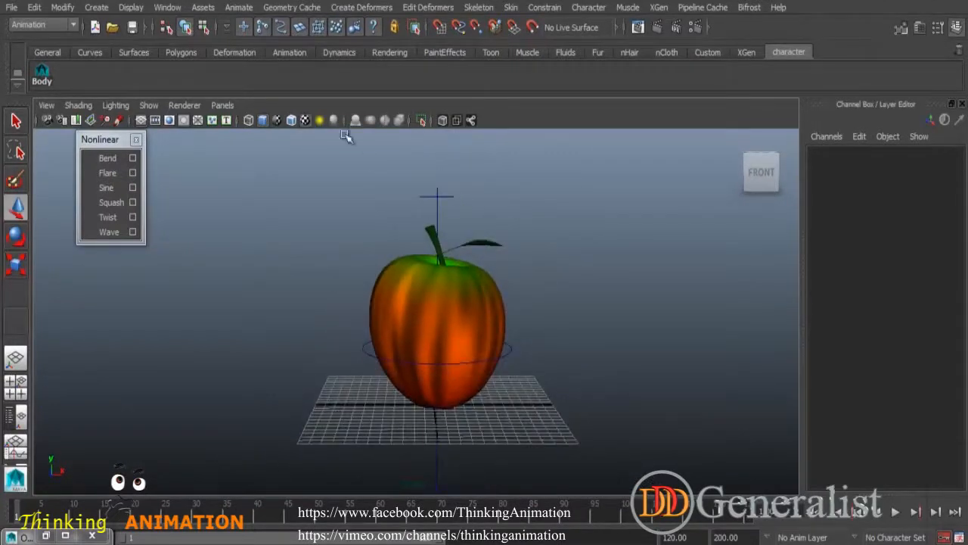
pyautogui.click(474, 293)
pyautogui.click(575, 295)
pyautogui.keyDown('alt'); pyautogui.moveTo(639, 334); pyautogui.dragTo(551, 316, button='right'); pyautogui.keyUp('alt')
pyautogui.keyDown('alt'); pyautogui.moveTo(551, 315); pyautogui.dragTo(454, 268); pyautogui.keyUp('alt')
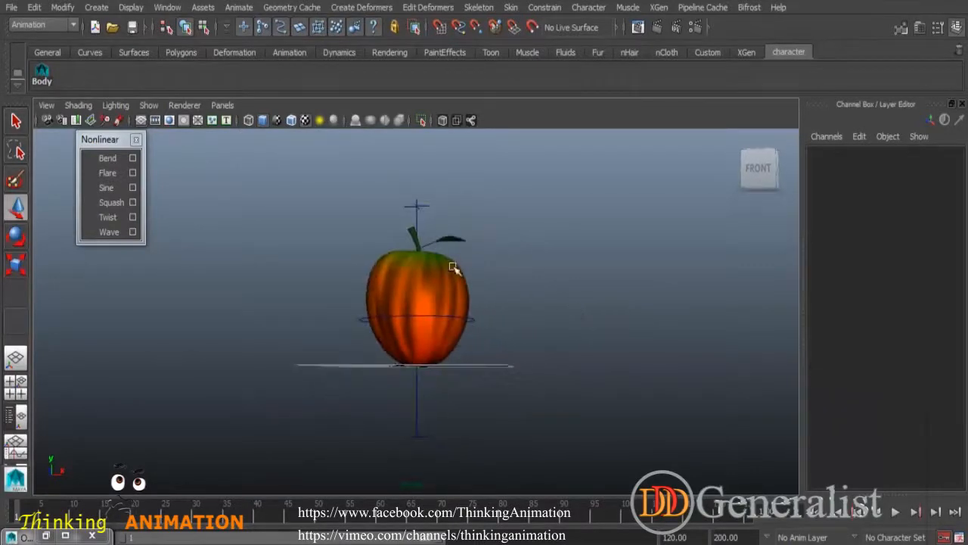
# Hide the deformers in the viewport display
pyautogui.click(149, 108)
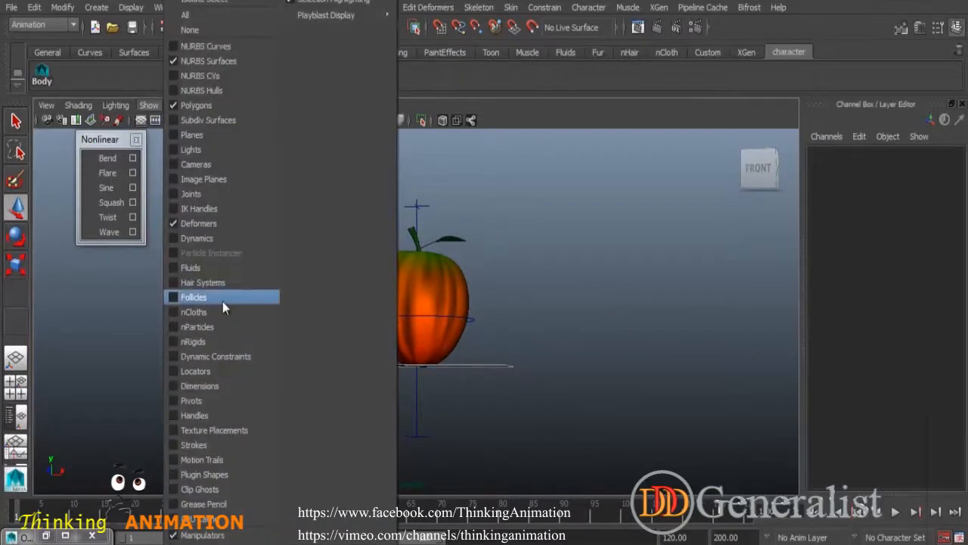
pyautogui.click(174, 225)
pyautogui.keyDown('alt'); pyautogui.moveTo(523, 346); pyautogui.dragTo(509, 398); pyautogui.keyUp('alt')
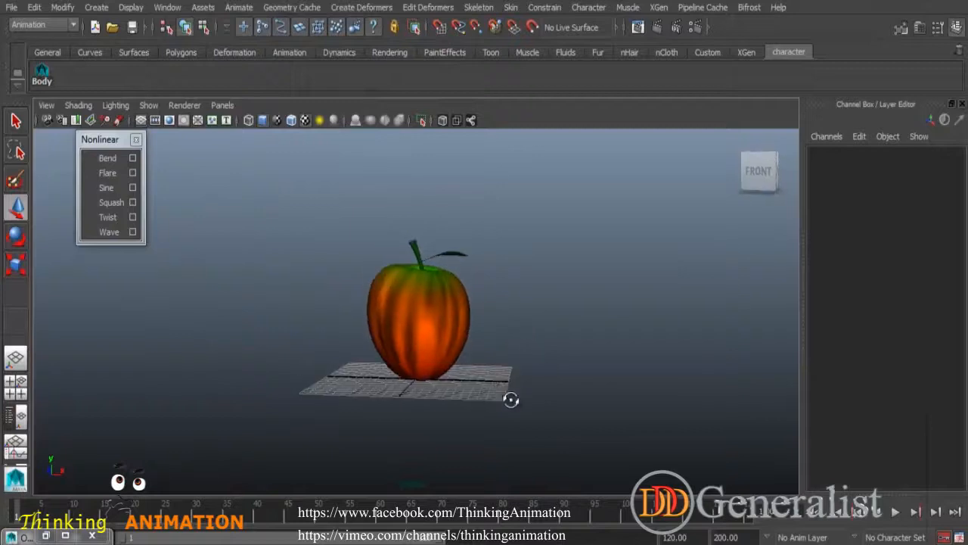
# Select the apple mesh and expand its bend1 input to examine the deformer channels, then clear the selection
pyautogui.click(441, 305)
pyautogui.click(831, 341)
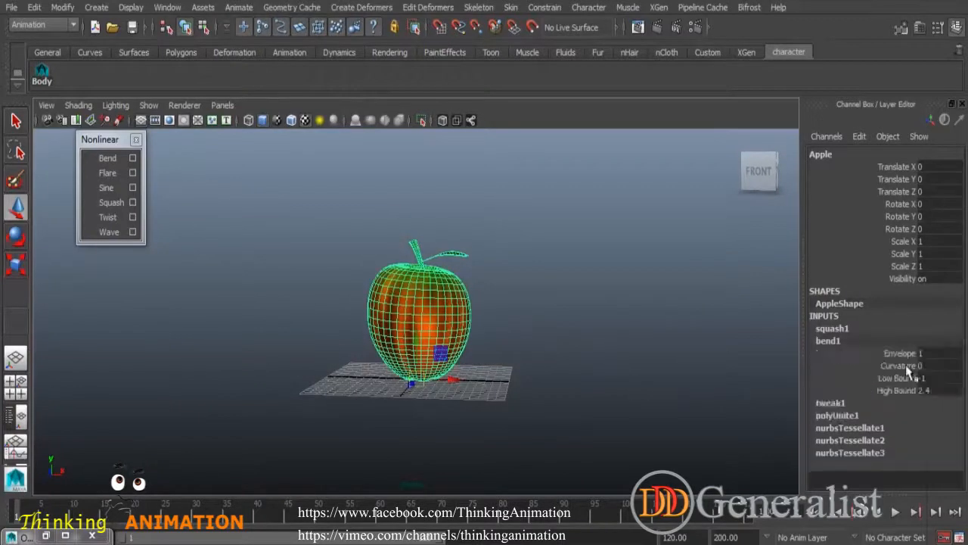
pyautogui.click(276, 210)
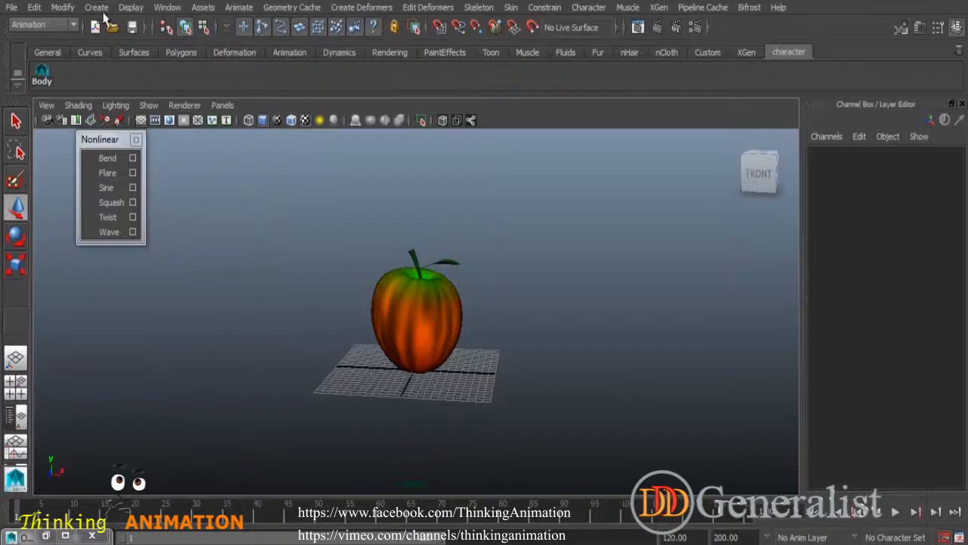
# Create a NURBS circle at the origin and scale it uniformly to about 6.629
pyautogui.click(97, 7)
pyautogui.moveTo(110, 29)
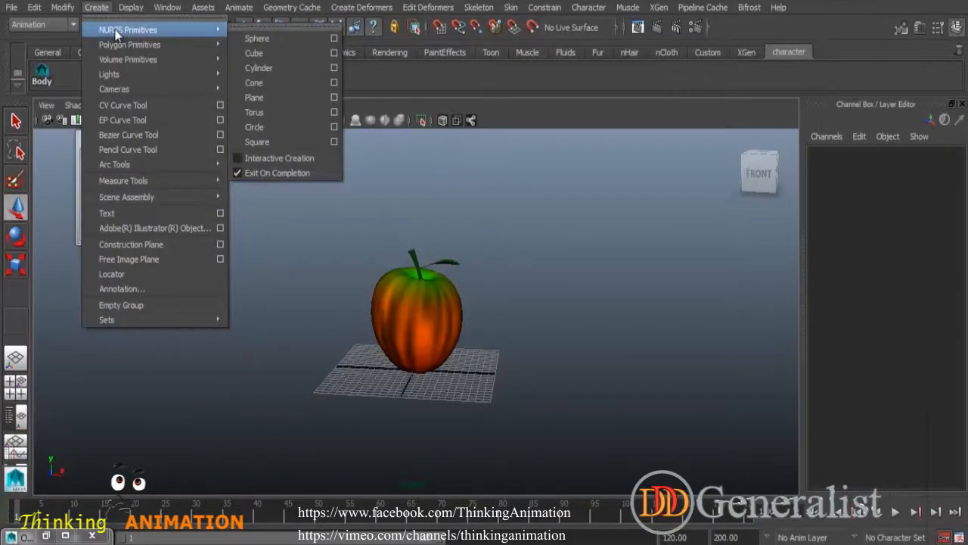
pyautogui.click(268, 128)
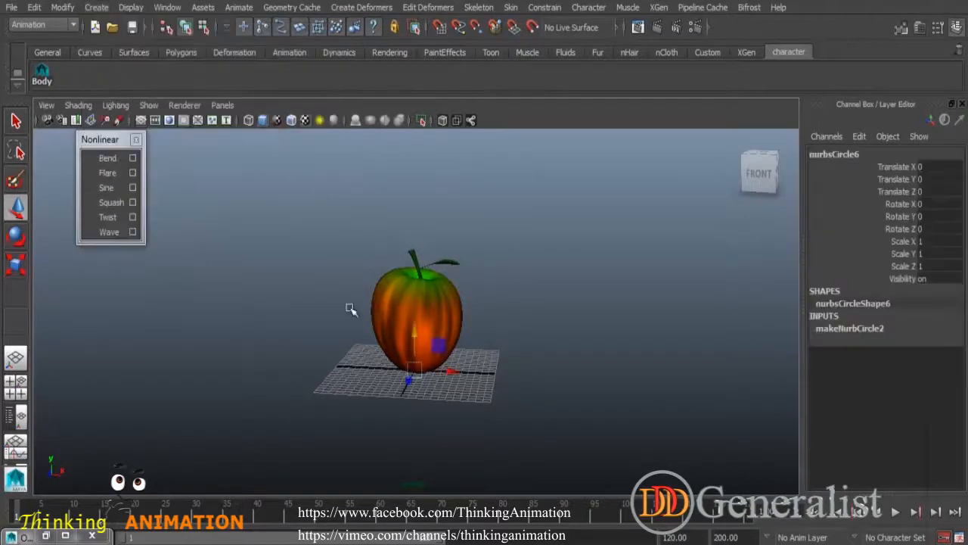
pyautogui.click(18, 265)
pyautogui.moveTo(416, 368); pyautogui.dragTo(477, 389)
# Show NURBS curves in the viewport display
pyautogui.keyDown('alt'); pyautogui.moveTo(480, 371); pyautogui.dragTo(603, 455, button='right'); pyautogui.keyUp('alt')
pyautogui.keyDown('alt'); pyautogui.moveTo(603, 456); pyautogui.dragTo(400, 241); pyautogui.keyUp('alt')
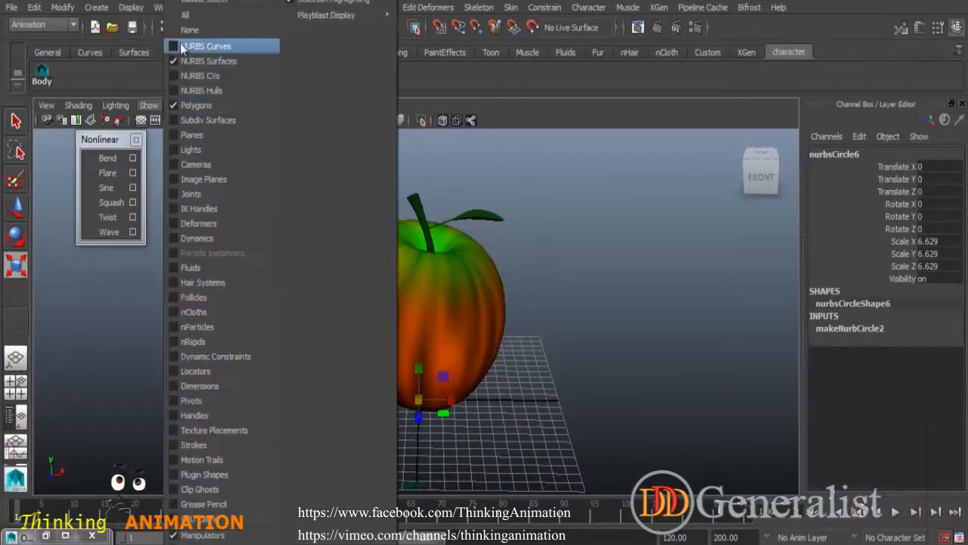
pyautogui.click(174, 46)
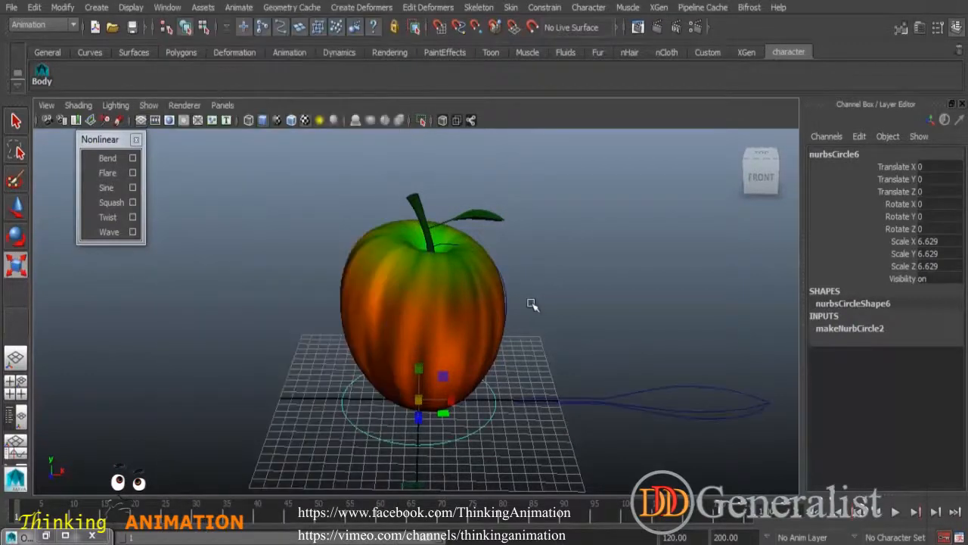
# Delete the leftover leaf outline curves beside the apple and the profile curve along the apple's side
pyautogui.click(717, 410)
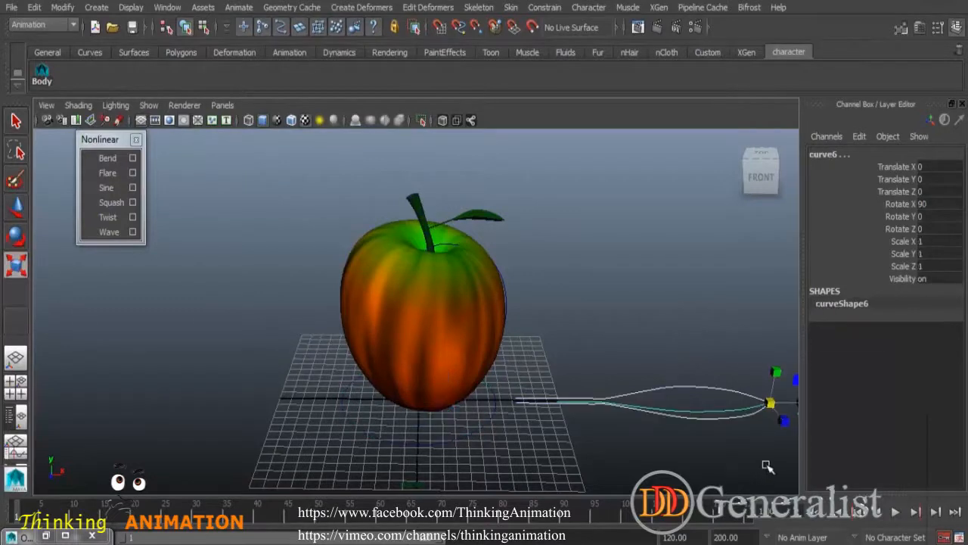
pyautogui.press('Delete')
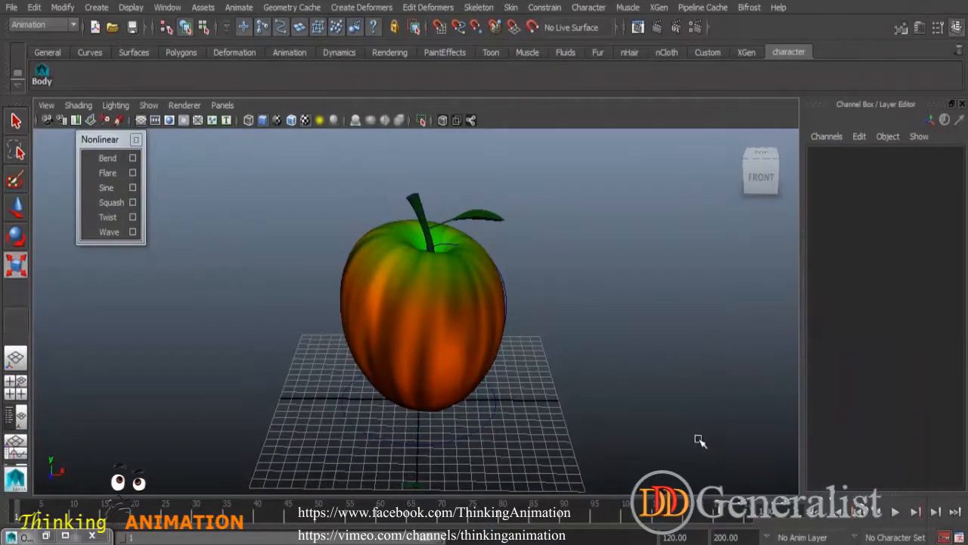
pyautogui.keyDown('alt'); pyautogui.moveTo(699, 441); pyautogui.dragTo(619, 392, button='right'); pyautogui.keyUp('alt')
pyautogui.keyDown('alt'); pyautogui.moveTo(618, 392); pyautogui.dragTo(510, 310); pyautogui.keyUp('alt')
pyautogui.click(484, 298)
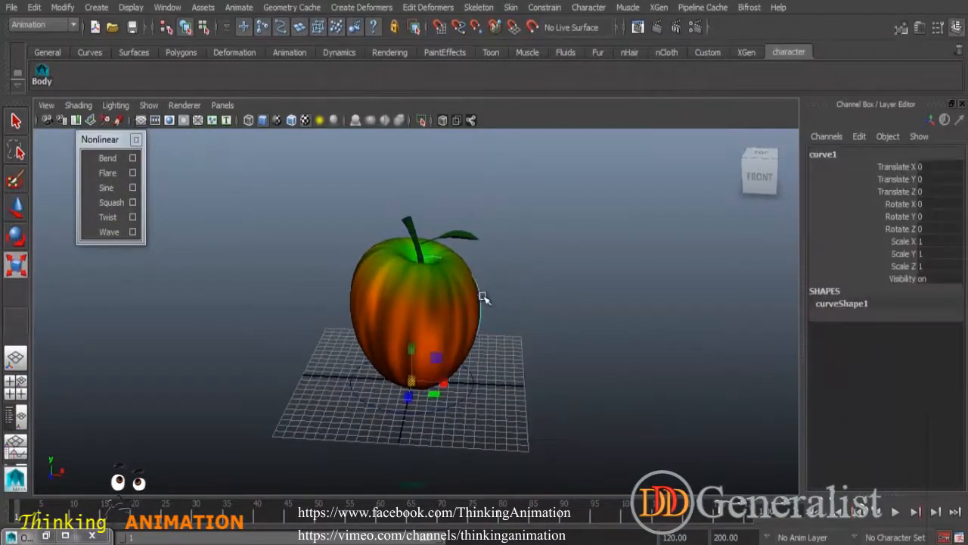
pyautogui.click(529, 364)
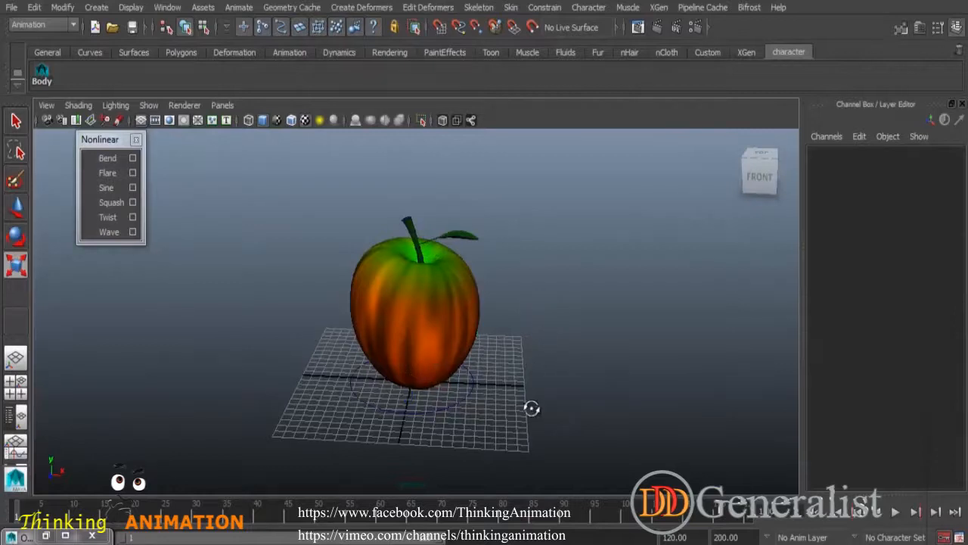
# Select the NURBS circle around the apple's base and scale it uniformly to about 9.459
pyautogui.keyDown('alt'); pyautogui.moveTo(531, 408); pyautogui.dragTo(556, 417); pyautogui.keyUp('alt')
pyautogui.click(490, 384)
pyautogui.moveTo(421, 374); pyautogui.dragTo(478, 385)
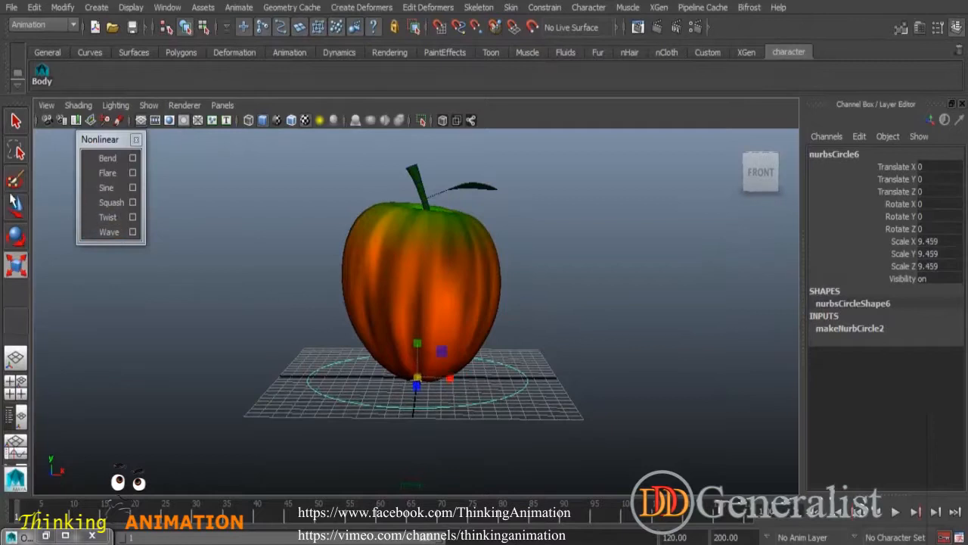
# Move the NURBS circle up around the apple's middle to a Translate Y of about 7.078
pyautogui.click(15, 203)
pyautogui.keyDown('alt'); pyautogui.moveTo(382, 389); pyautogui.dragTo(435, 388); pyautogui.keyUp('alt')
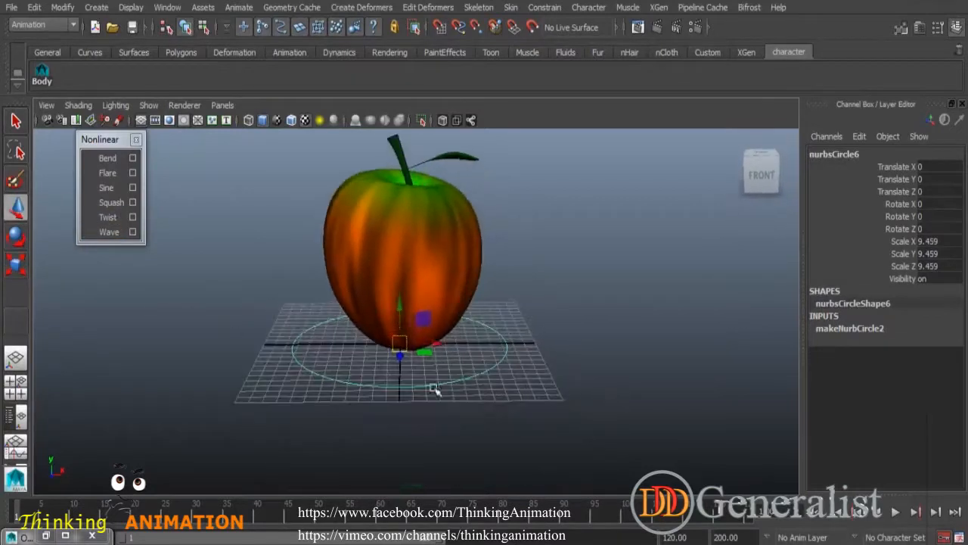
pyautogui.moveTo(400, 303); pyautogui.dragTo(406, 217)
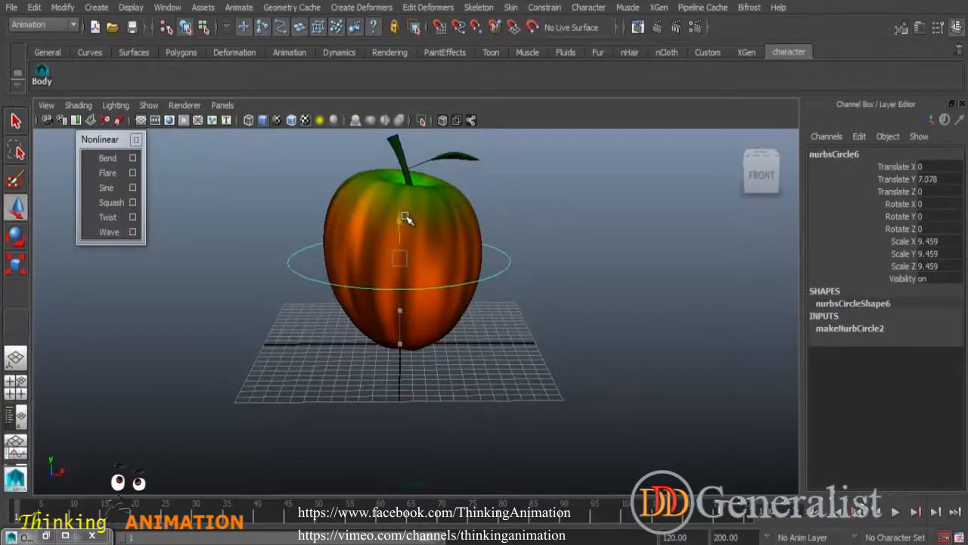
pyautogui.keyDown('alt'); pyautogui.moveTo(444, 315); pyautogui.dragTo(479, 391); pyautogui.keyUp('alt')
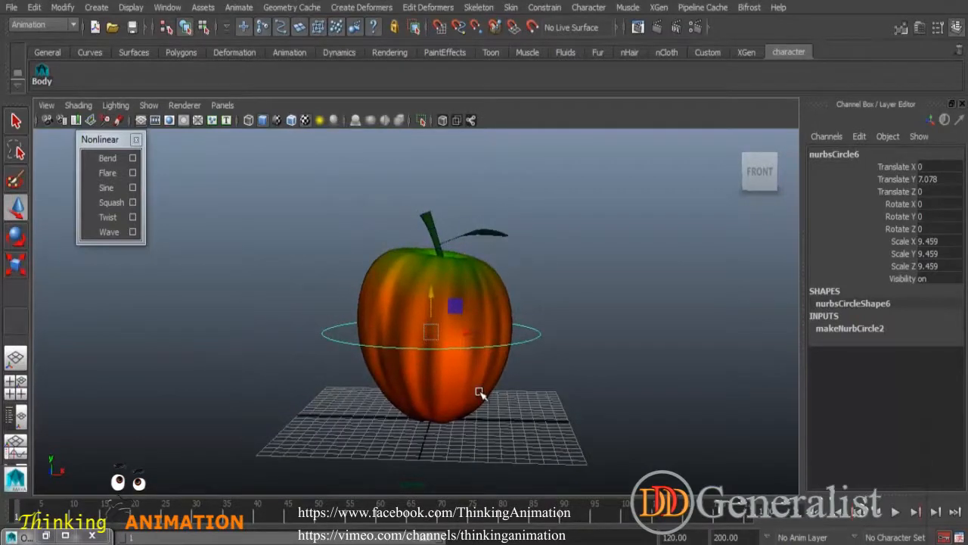
# Rename the NURBS circle around the apple as Ctrl
pyautogui.doubleClick(848, 154)
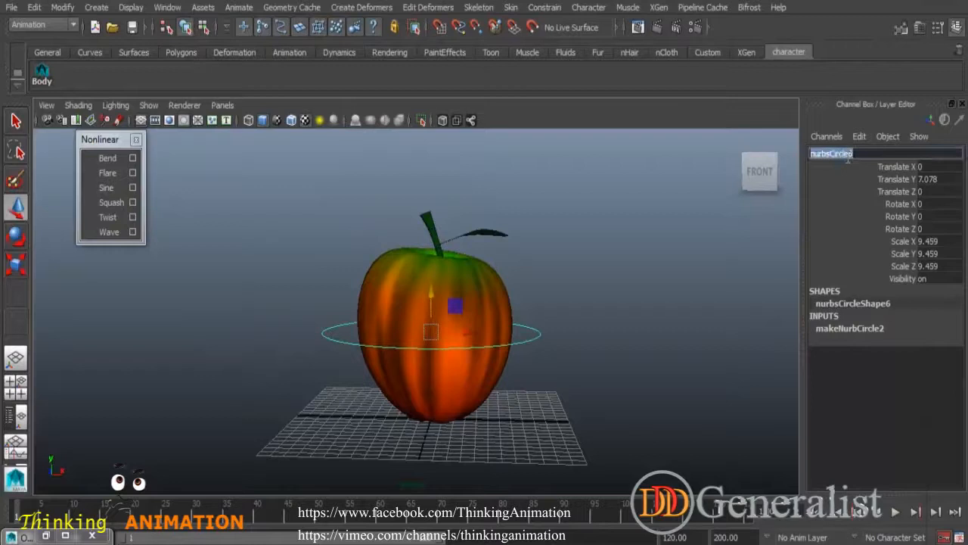
pyautogui.write('Ctrl')
pyautogui.press('Return')
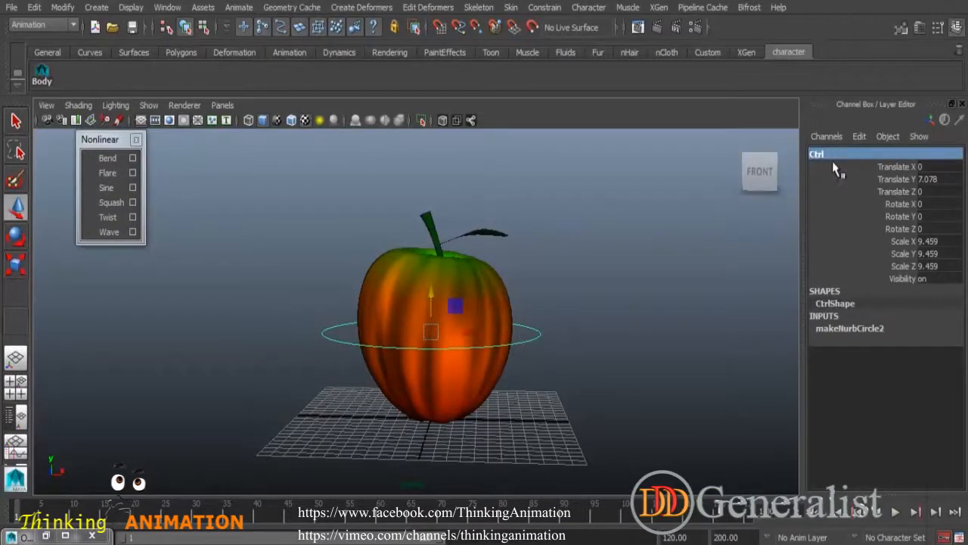
pyautogui.click(571, 246)
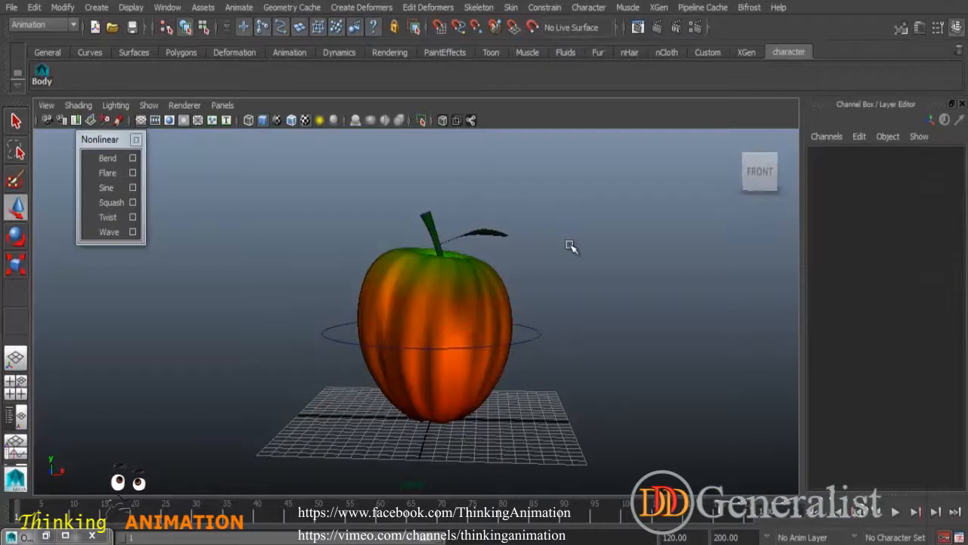
# Parent the Apple mesh to the Ctrl circle
pyautogui.click(493, 279)
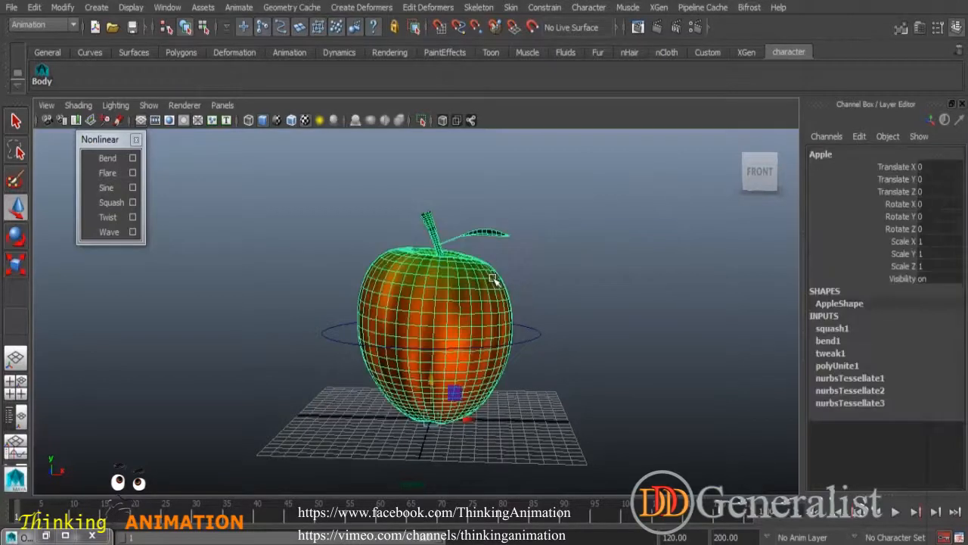
pyautogui.click(532, 338)
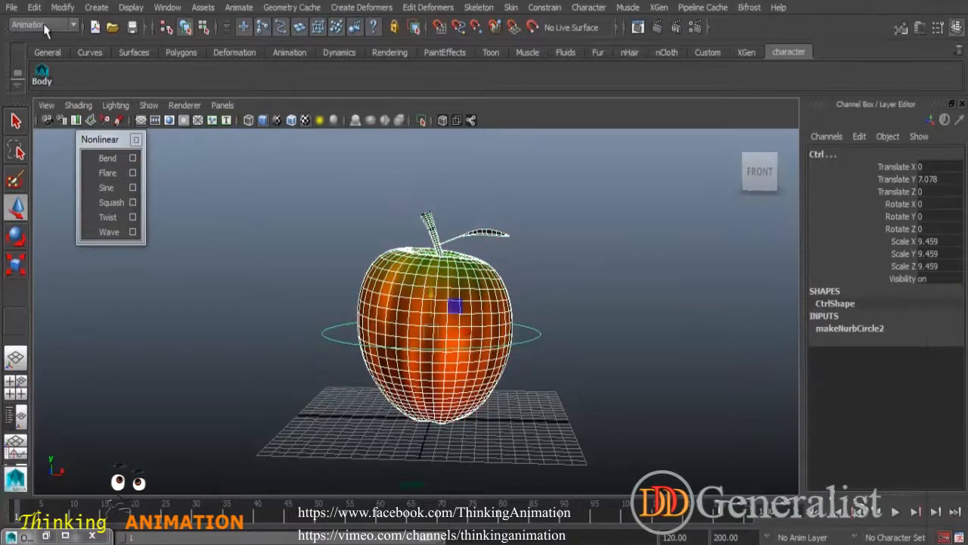
pyautogui.click(34, 7)
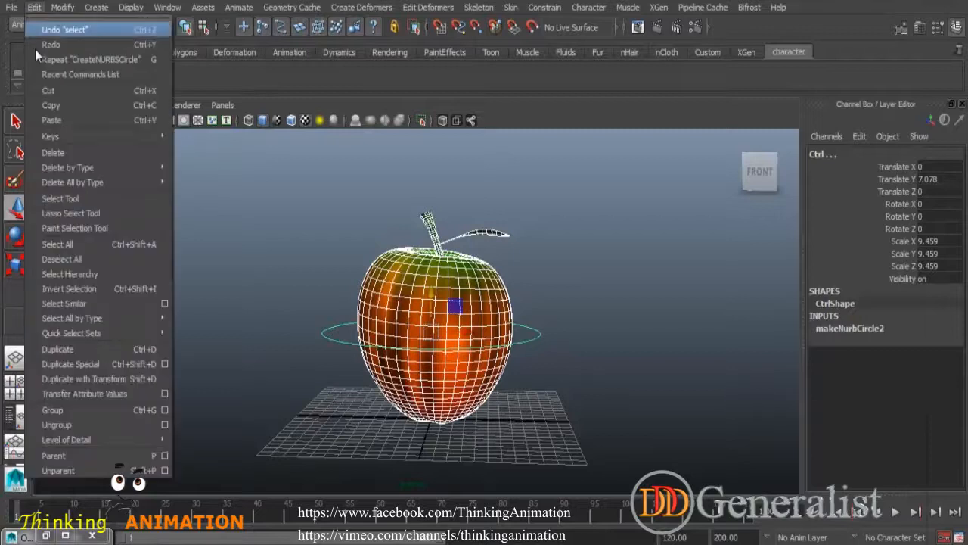
pyautogui.click(134, 453)
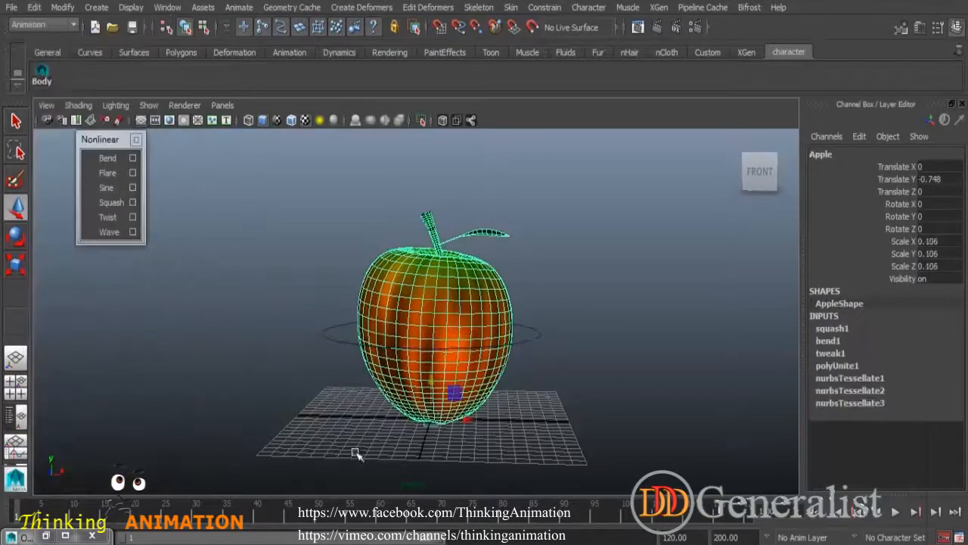
# Try moving the Ctrl circle sideways to test the parenting, and undo the move
pyautogui.click(589, 391)
pyautogui.click(535, 337)
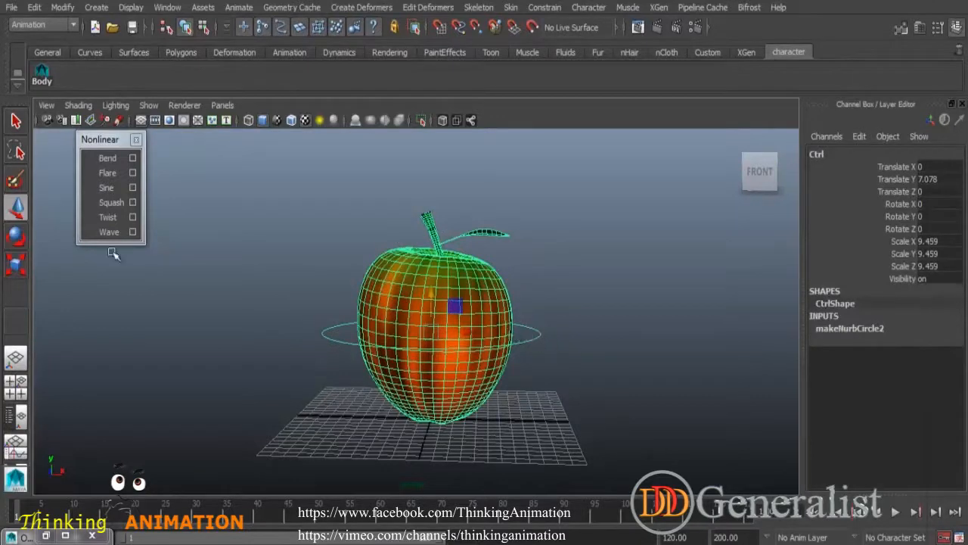
pyautogui.moveTo(469, 333); pyautogui.dragTo(534, 341)
pyautogui.hotkey('ctrl', 'z')
pyautogui.click(676, 373)
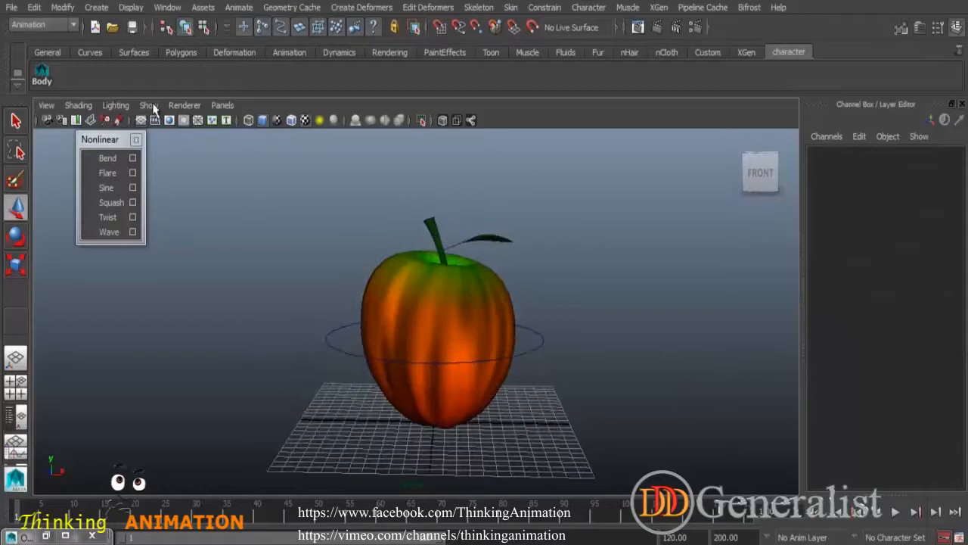
# Show deformers in the viewport display
pyautogui.click(154, 108)
pyautogui.click(189, 221)
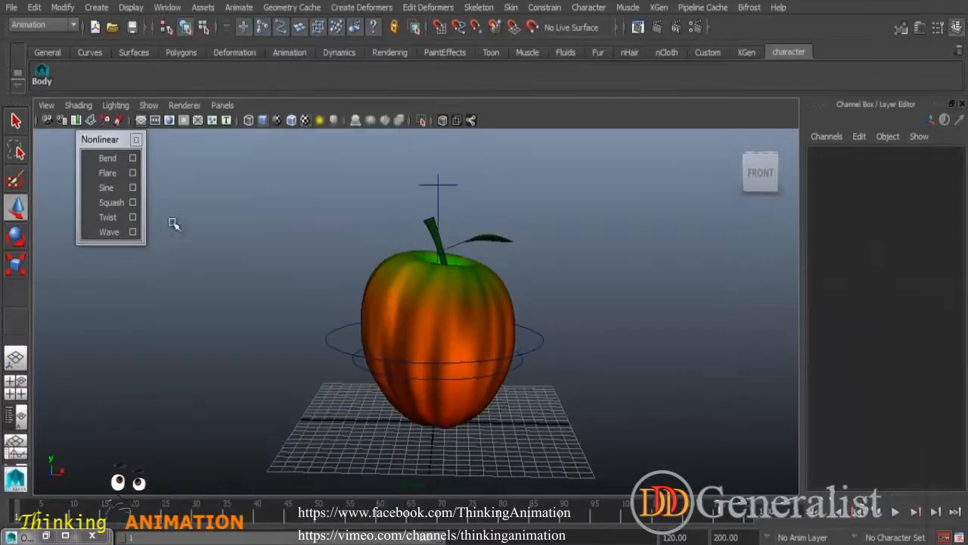
# Move the Ctrl circle sideways to a Translate X of about -25.826 to test the rig
pyautogui.click(536, 335)
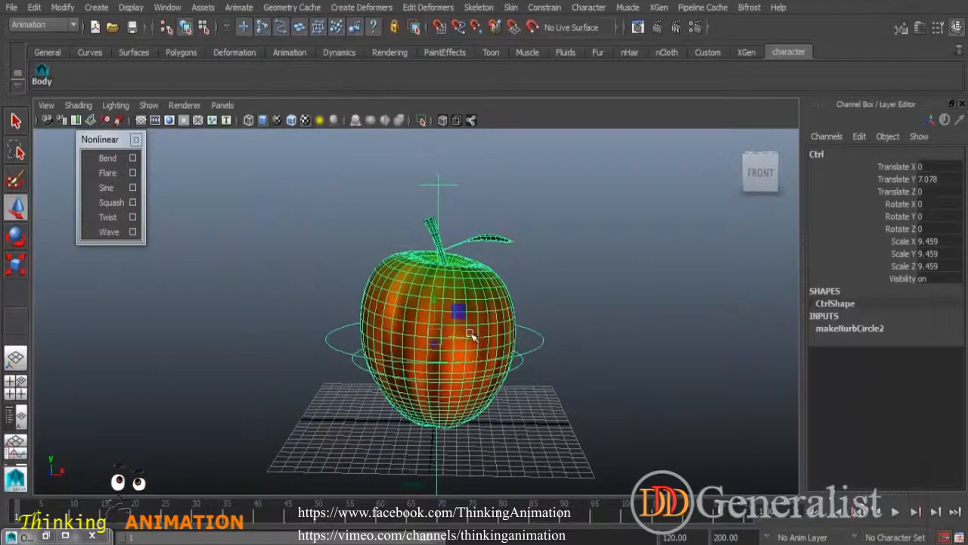
pyautogui.hotkey('ctrl', 'z')
pyautogui.click(538, 334)
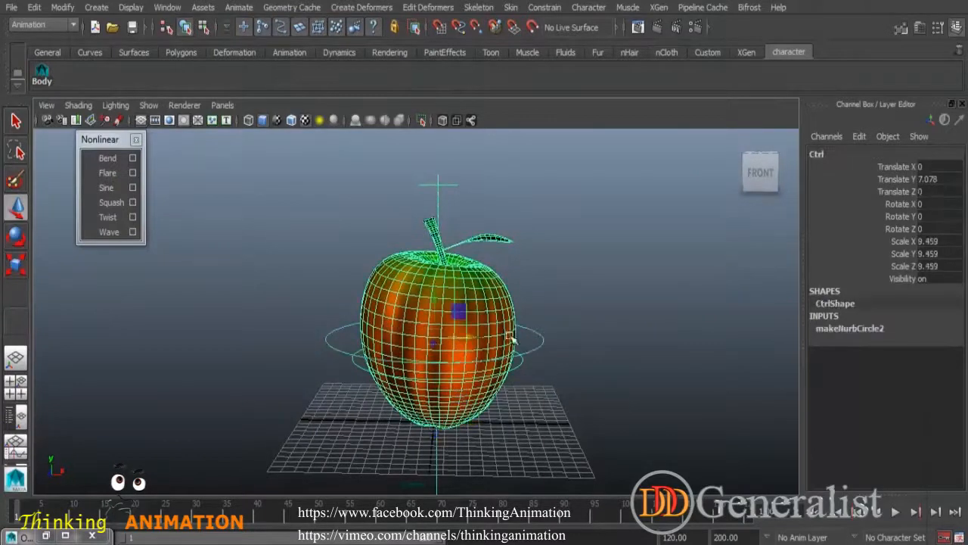
pyautogui.moveTo(470, 338); pyautogui.dragTo(180, 296)
pyautogui.scroll(-3, 424, 278)
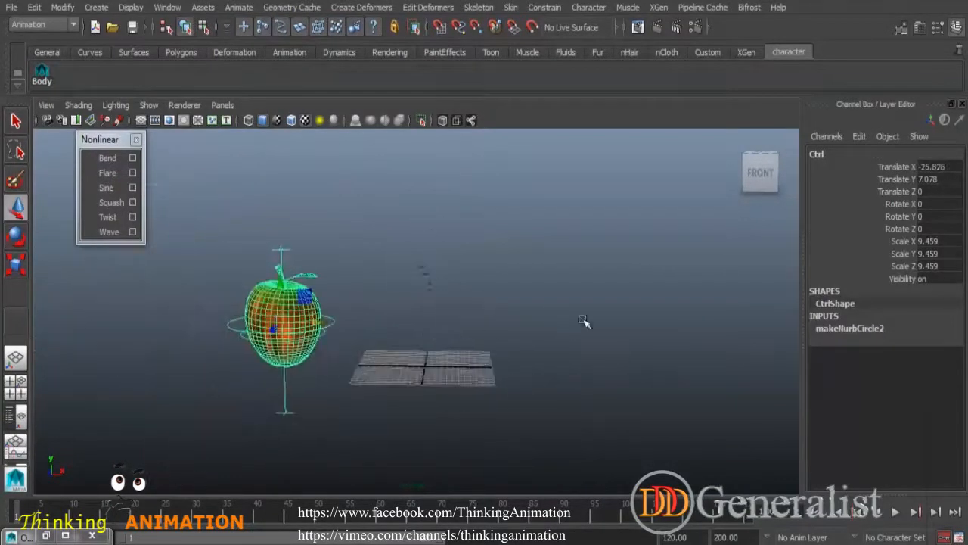
# Select the Apple mesh and set the bend1 Curvature to about -24.064 to test the bend
pyautogui.click(392, 307)
pyautogui.click(322, 301)
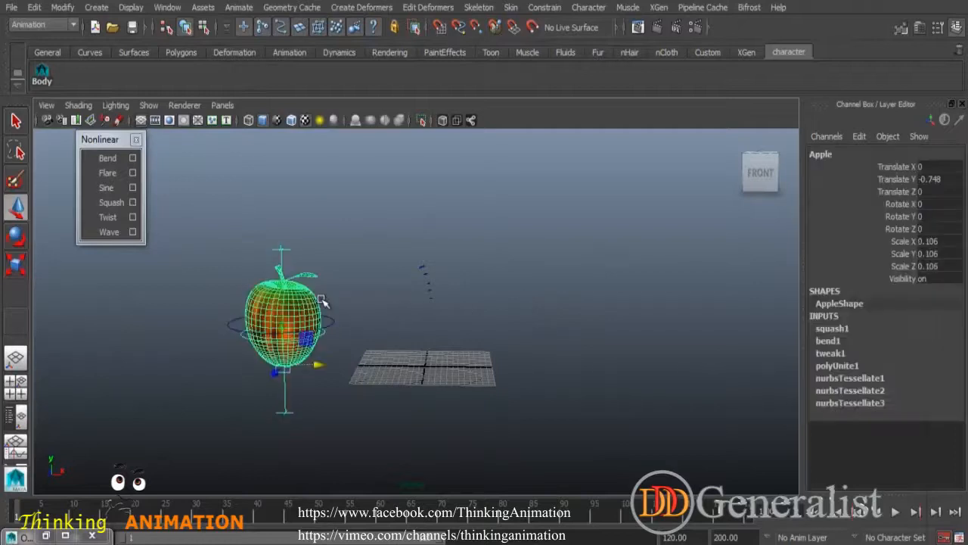
pyautogui.click(829, 341)
pyautogui.click(904, 365)
pyautogui.moveTo(676, 316); pyautogui.dragTo(658, 304, button='middle')
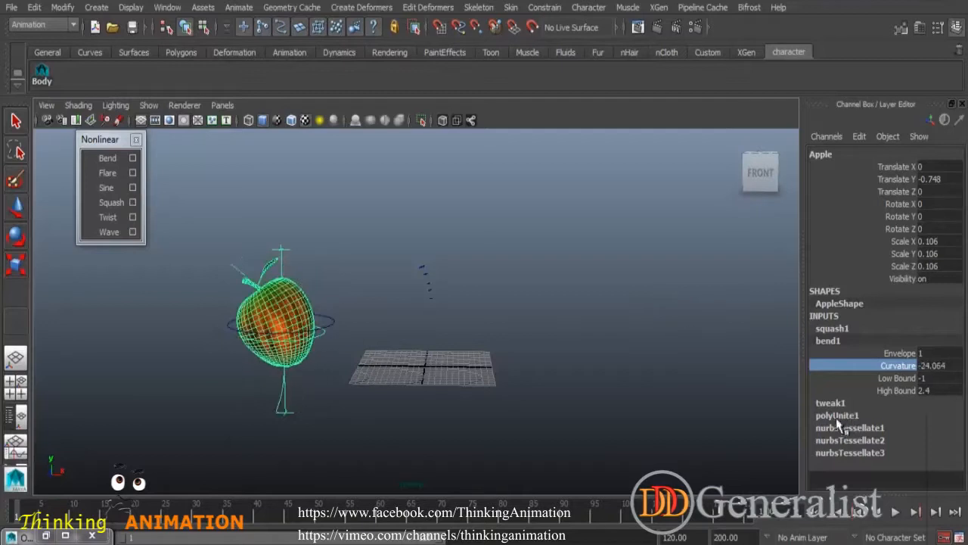
pyautogui.press('w')
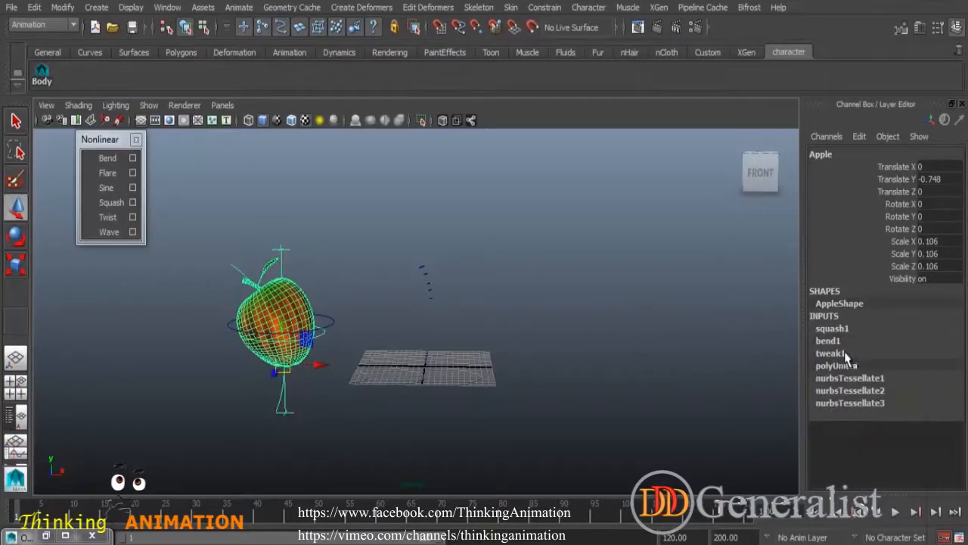
# Try changing the squash1 Factor on the Apple mesh to test squash and stretch
pyautogui.click(843, 331)
pyautogui.click(887, 353)
pyautogui.moveTo(599, 317)
pyautogui.mouseDown(button='middle')
pyautogui.moveTo(631, 325)
pyautogui.moveTo(599, 323)
pyautogui.moveTo(608, 329)
pyautogui.mouseUp(button='middle')
pyautogui.keyDown('alt'); pyautogui.moveTo(461, 313); pyautogui.dragTo(503, 304); pyautogui.keyUp('alt')
# Undo the test changes to the squash Factor, the bend Curvature and the Ctrl circle's position
pyautogui.hotkey('ctrl', 'z')
pyautogui.hotkey('ctrl', 'z')
pyautogui.hotkey('ctrl', 'z')
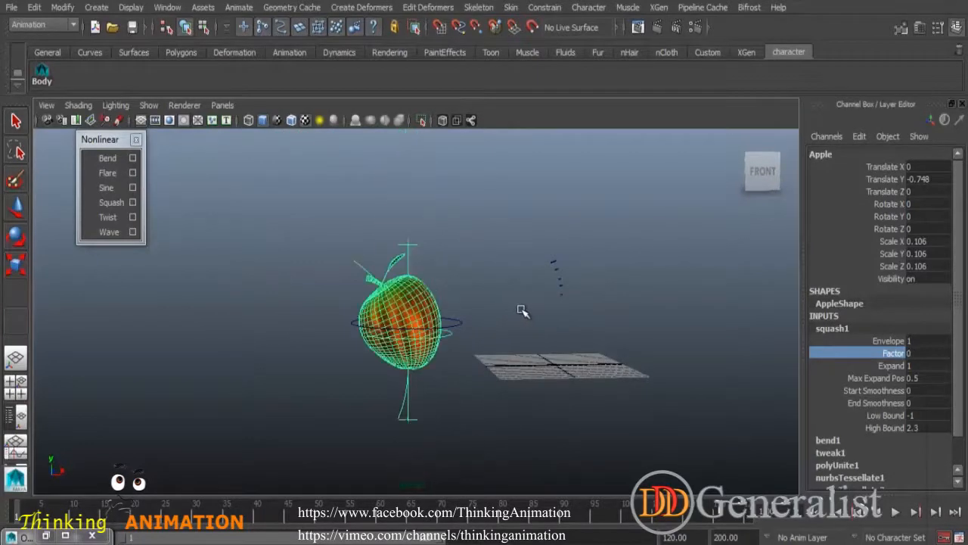
pyautogui.hotkey('ctrl', 'z')
pyautogui.hotkey('ctrl', 'z')
pyautogui.hotkey('ctrl', 'z')
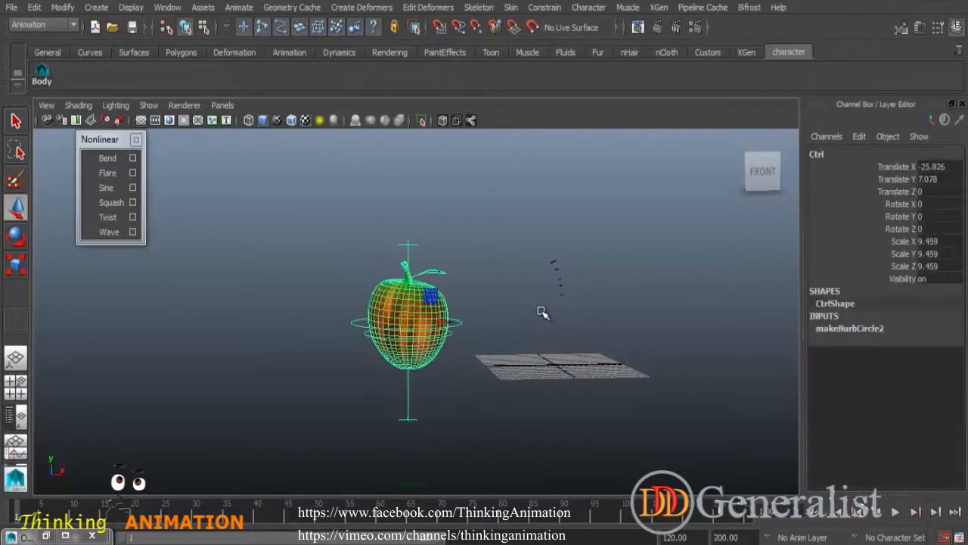
pyautogui.keyDown('alt'); pyautogui.moveTo(560, 377); pyautogui.dragTo(584, 328); pyautogui.keyUp('alt')
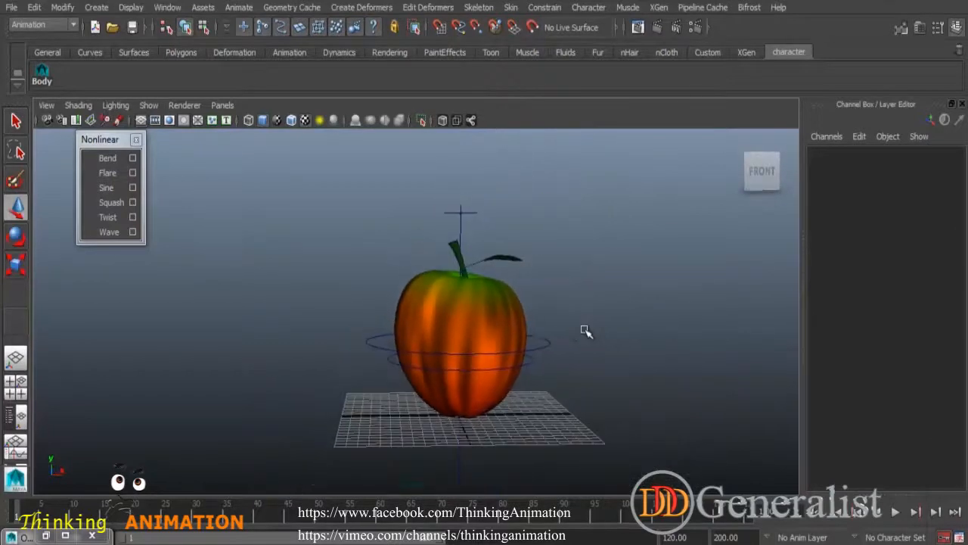
# Inspect the channels of the Ctrl circle and the Apple mesh by selecting each in turn
pyautogui.click(544, 342)
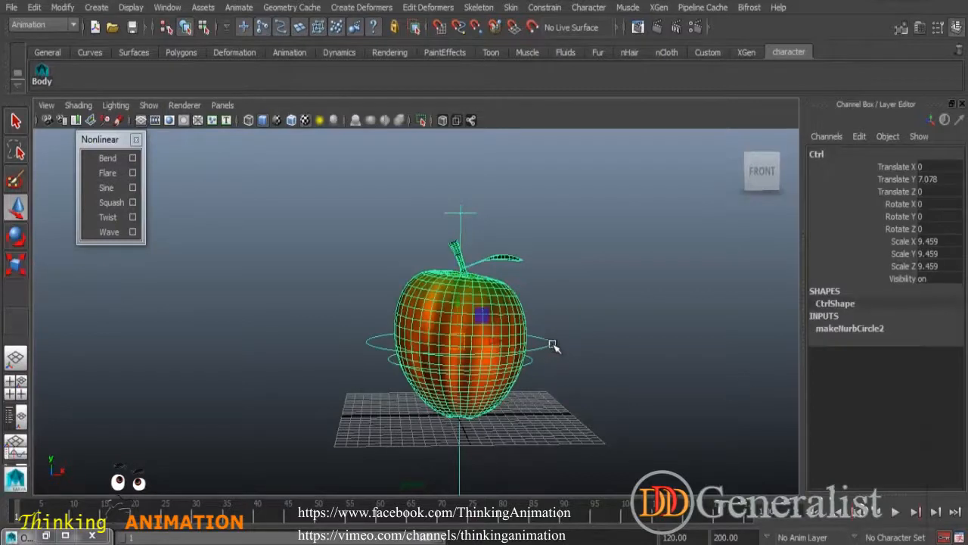
pyautogui.click(513, 300)
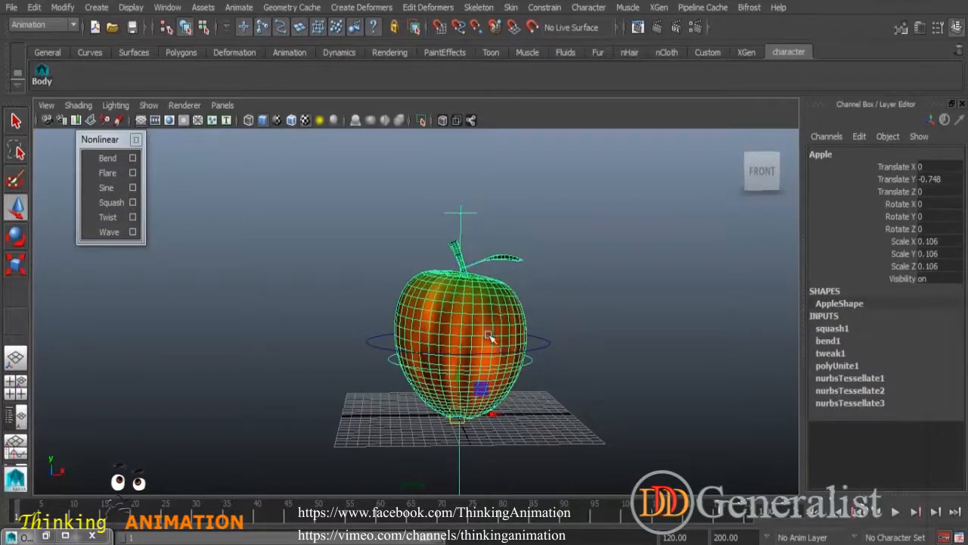
pyautogui.click(547, 343)
pyautogui.keyDown('alt'); pyautogui.moveTo(655, 365); pyautogui.dragTo(522, 341, button='right'); pyautogui.keyUp('alt')
pyautogui.keyDown('alt'); pyautogui.moveTo(522, 340); pyautogui.dragTo(506, 321); pyautogui.keyUp('alt')
pyautogui.keyDown('alt'); pyautogui.moveTo(504, 283); pyautogui.dragTo(534, 283, button='middle'); pyautogui.keyUp('alt')
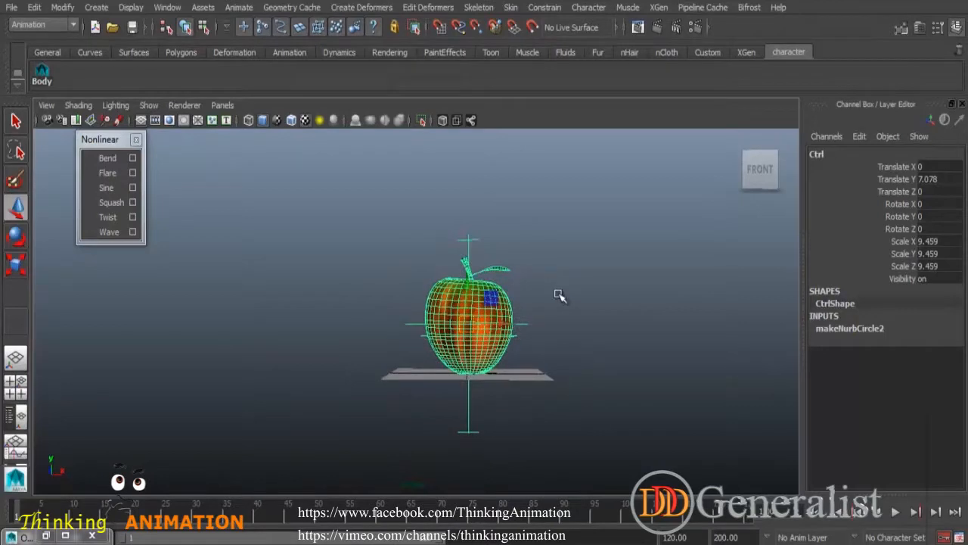
pyautogui.click(565, 363)
pyautogui.keyDown('alt'); pyautogui.moveTo(593, 335); pyautogui.dragTo(646, 328, button='middle'); pyautogui.keyUp('alt')
pyautogui.moveTo(611, 357)
pyautogui.keyDown('alt'); pyautogui.mouseDown()
pyautogui.moveTo(607, 378)
pyautogui.moveTo(668, 395)
pyautogui.moveTo(680, 353)
pyautogui.moveTo(601, 360)
pyautogui.mouseUp(); pyautogui.keyUp('alt')
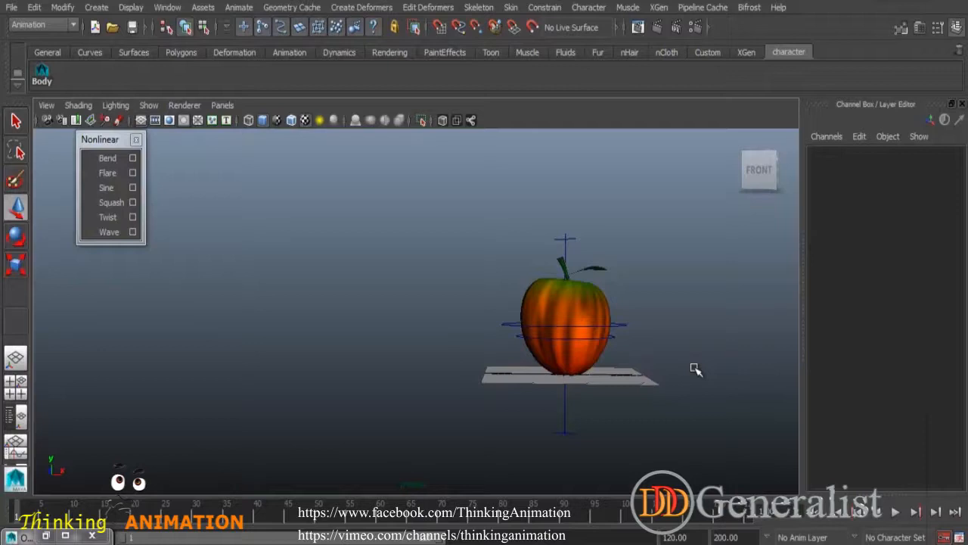
pyautogui.keyDown('alt'); pyautogui.moveTo(597, 372); pyautogui.dragTo(607, 391); pyautogui.keyUp('alt')
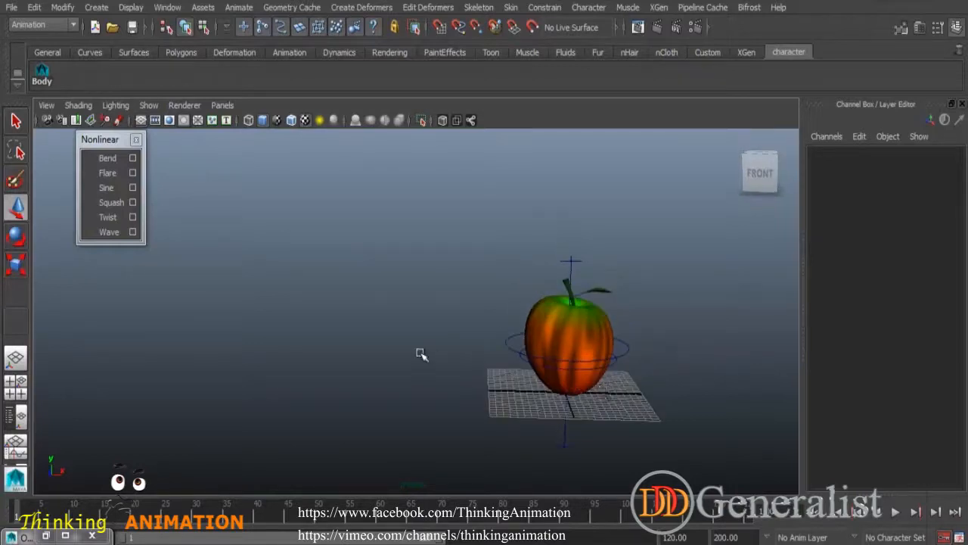
pyautogui.keyDown('alt'); pyautogui.moveTo(484, 334); pyautogui.dragTo(622, 351); pyautogui.keyUp('alt')
pyautogui.keyDown('alt'); pyautogui.moveTo(622, 352); pyautogui.dragTo(662, 322, button='middle'); pyautogui.keyUp('alt')
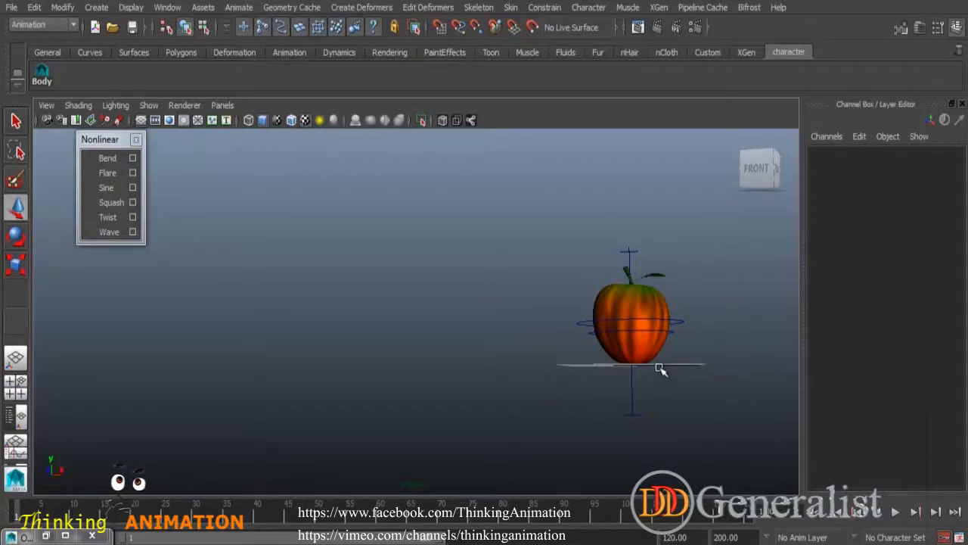
pyautogui.keyDown('alt'); pyautogui.moveTo(625, 374); pyautogui.dragTo(670, 380); pyautogui.keyUp('alt')
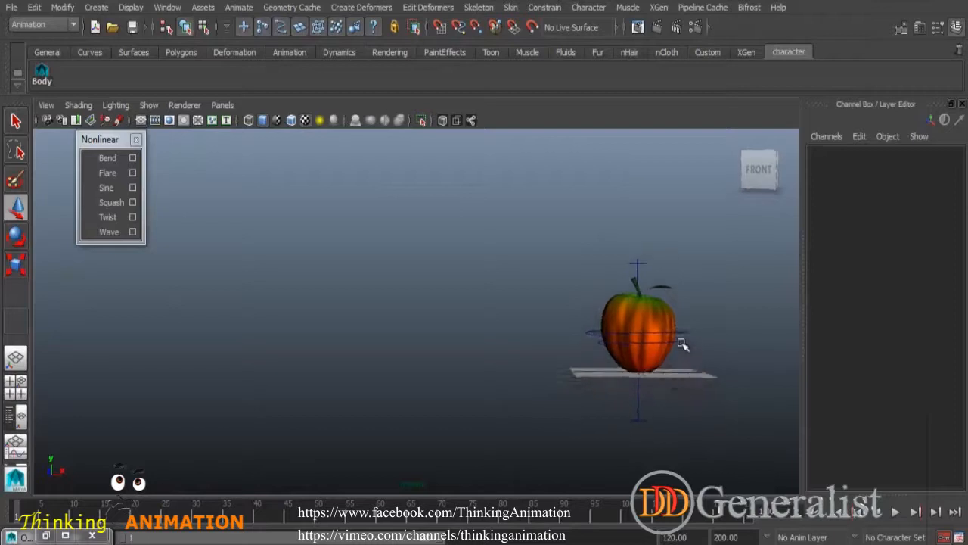
pyautogui.moveTo(676, 336)
pyautogui.keyDown('alt'); pyautogui.mouseDown(button='middle')
pyautogui.moveTo(713, 338)
pyautogui.moveTo(676, 330)
pyautogui.mouseUp(button='middle'); pyautogui.keyUp('alt')
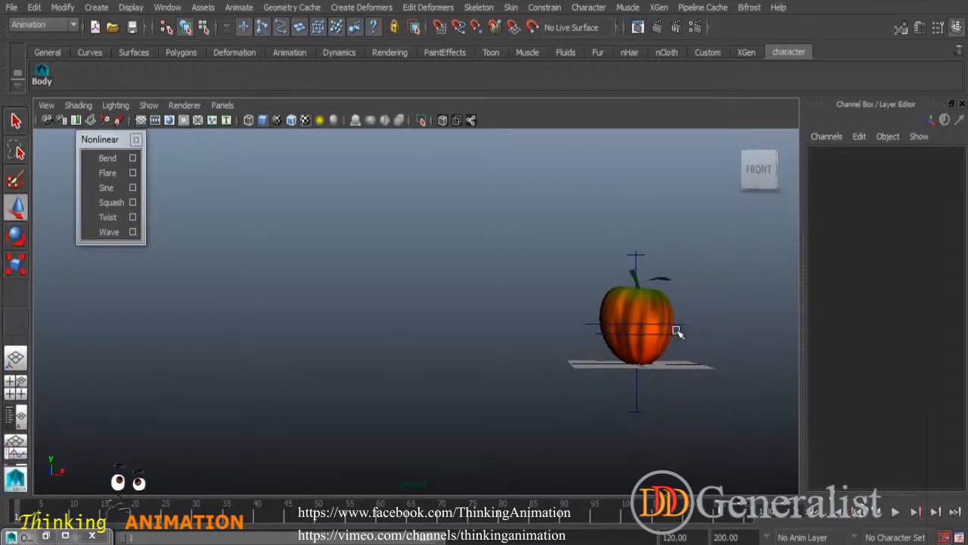